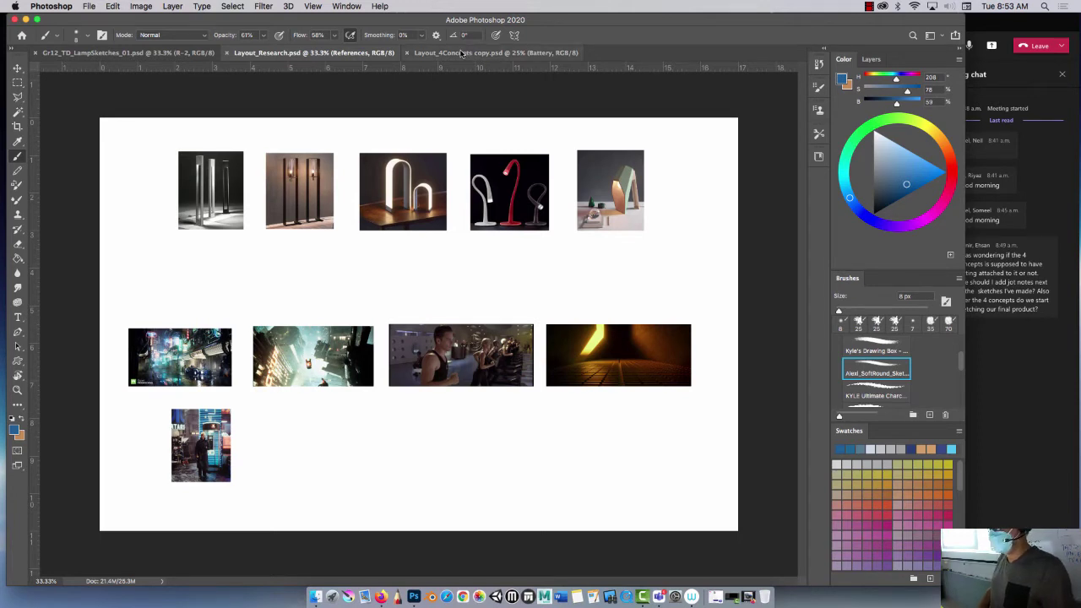
Bring up Gr12_TD_LampSketches_01.psd and enlarge the first groups of reference photos and lamp sketches
left_click(117, 52)
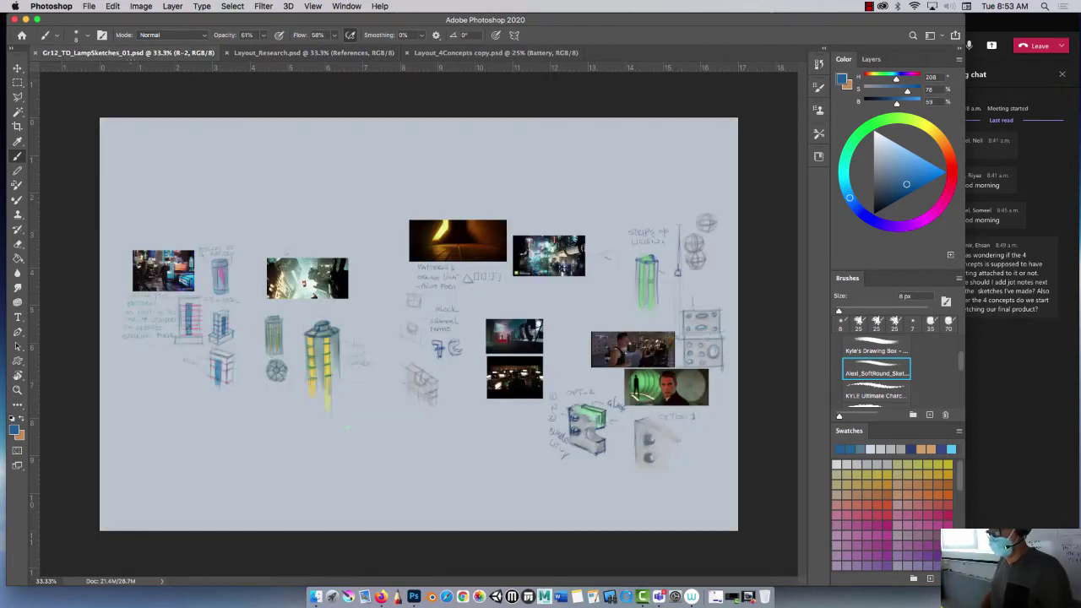
key("super+equal")
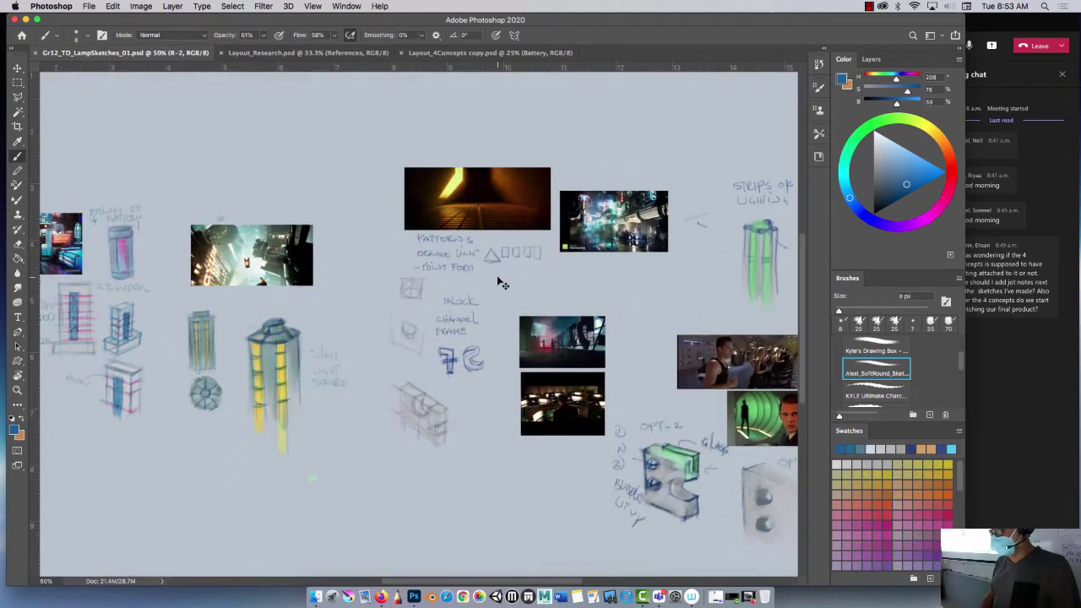
scroll(258, 514, "left", 5)
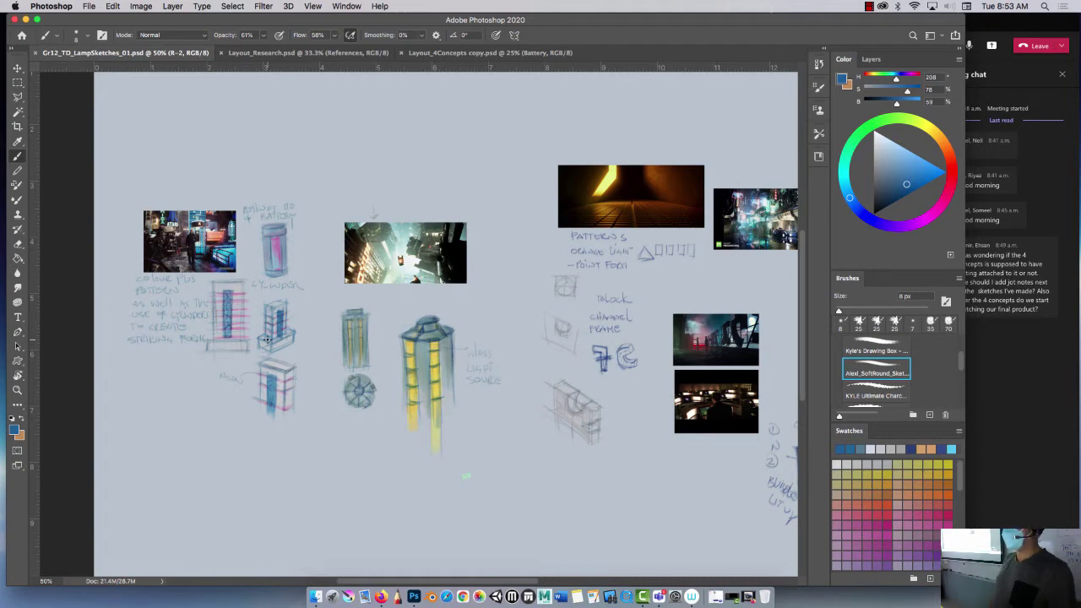
Share the whole screen in the Microsoft Teams meeting and return to the lamp sketches in Photoshop
left_click(993, 51)
left_click(993, 47)
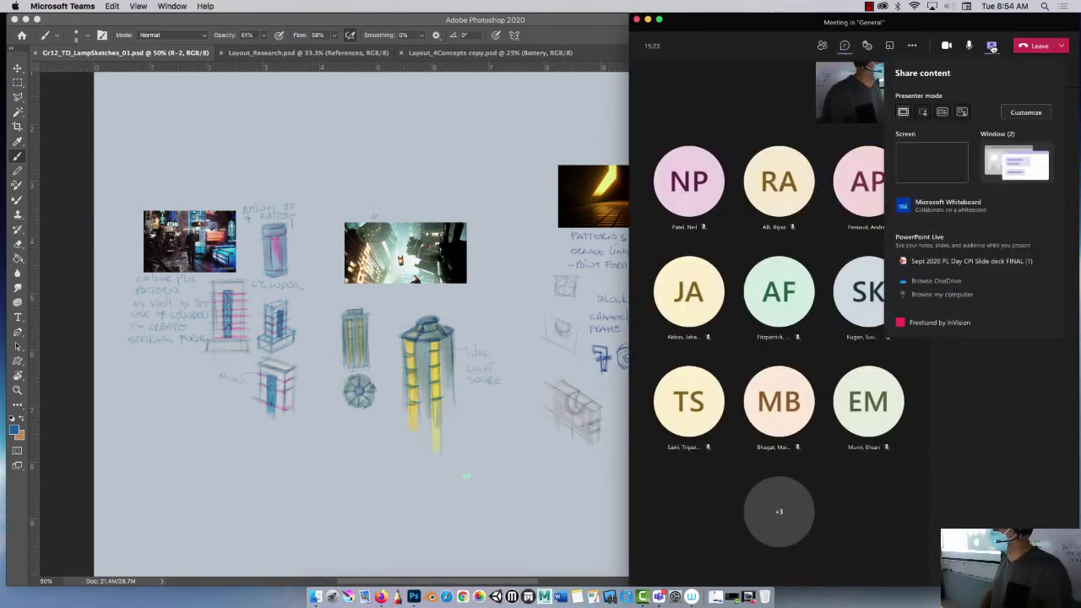
left_click(925, 156)
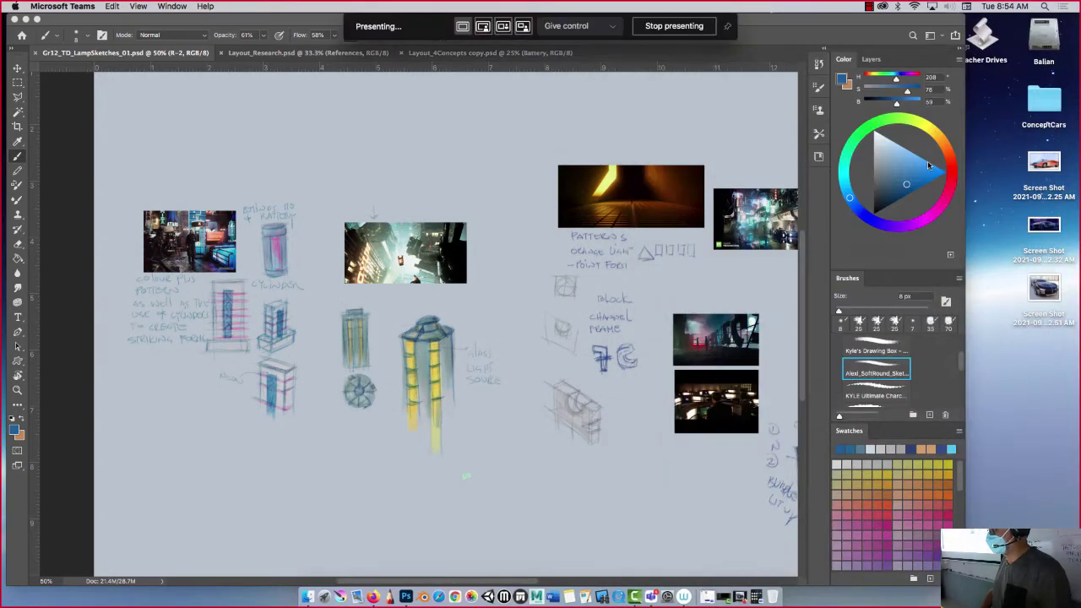
left_click(934, 535)
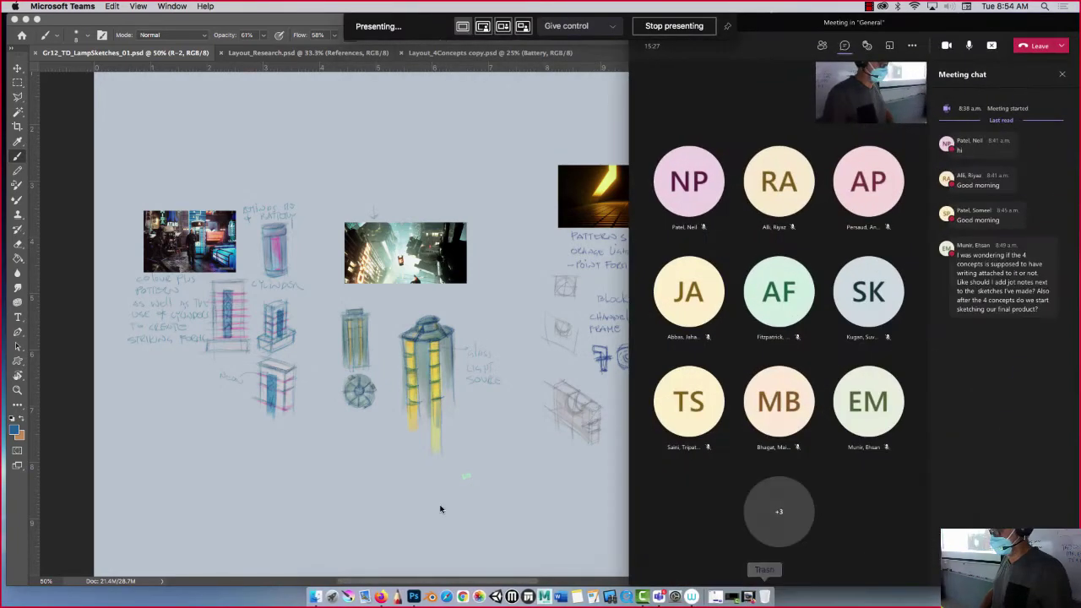
left_click(441, 507)
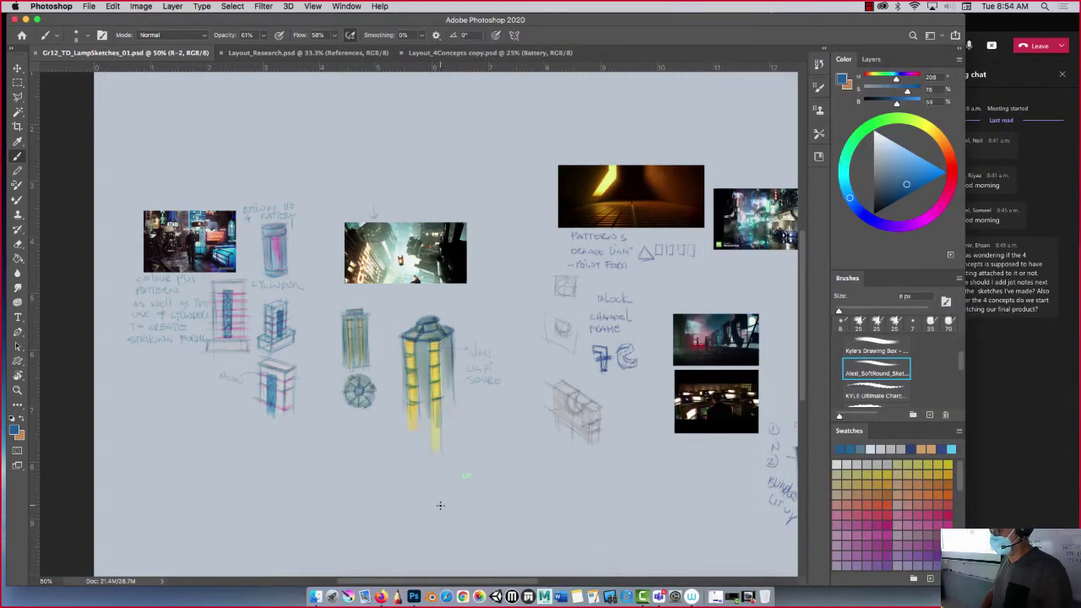
Look over the references in Layout_Research.psd and examine the neon street photo with its battery and cylinder sketches in Gr12_TD_LampSketches_01.psd at 100%
left_click(340, 53)
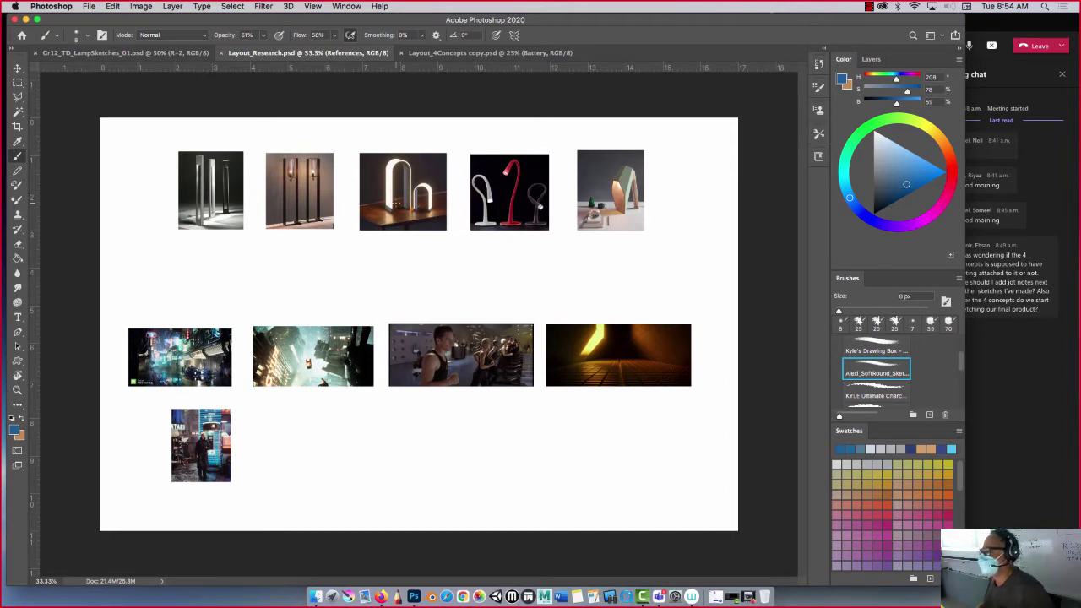
left_click(119, 52)
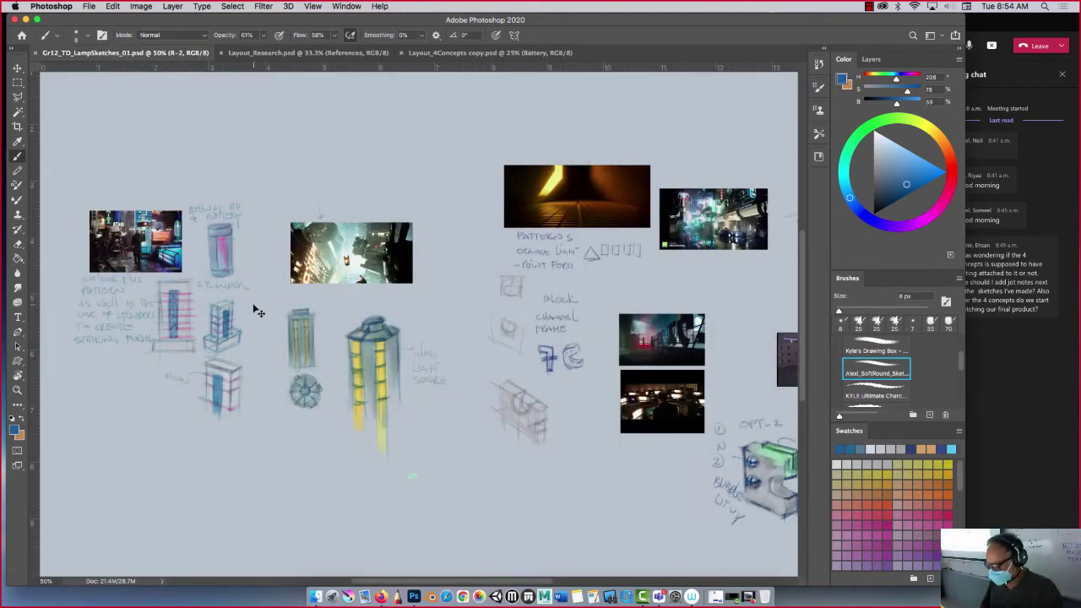
scroll(257, 311, "up", 1)
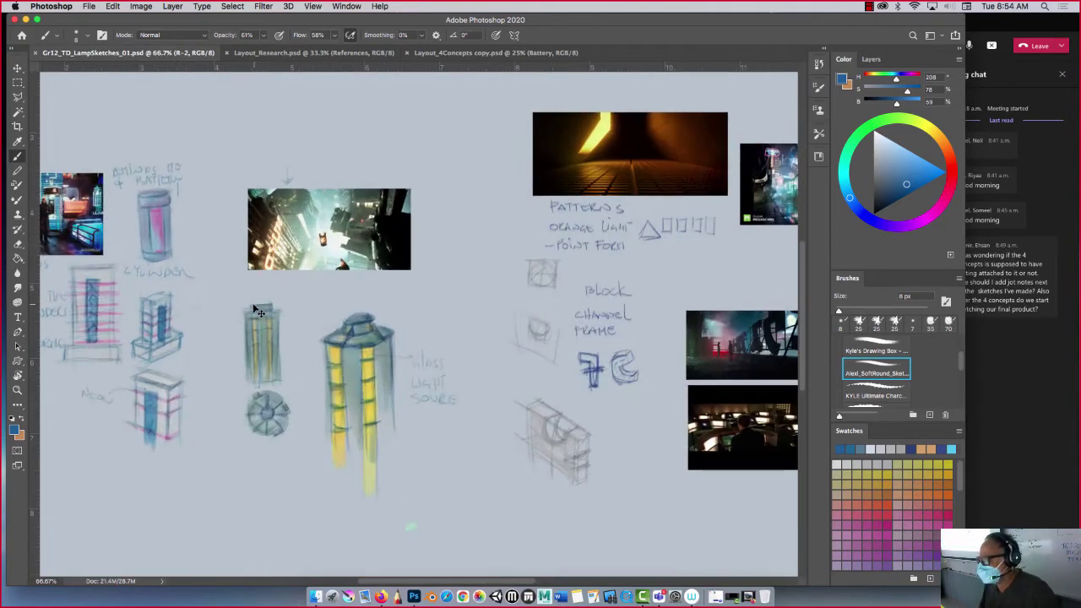
scroll(287, 295, "left", 5)
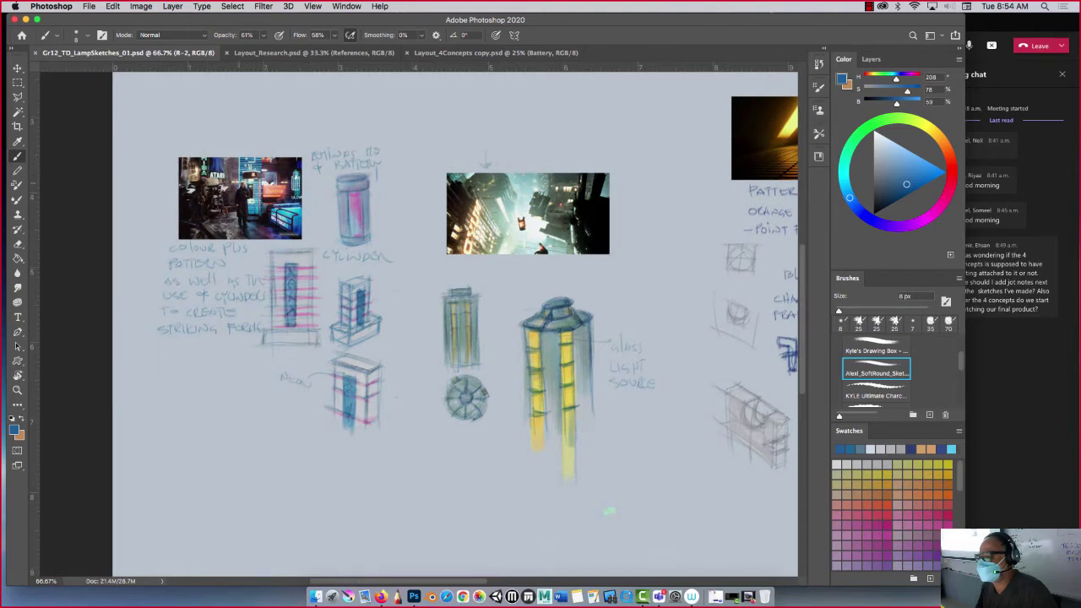
key("super+equal")
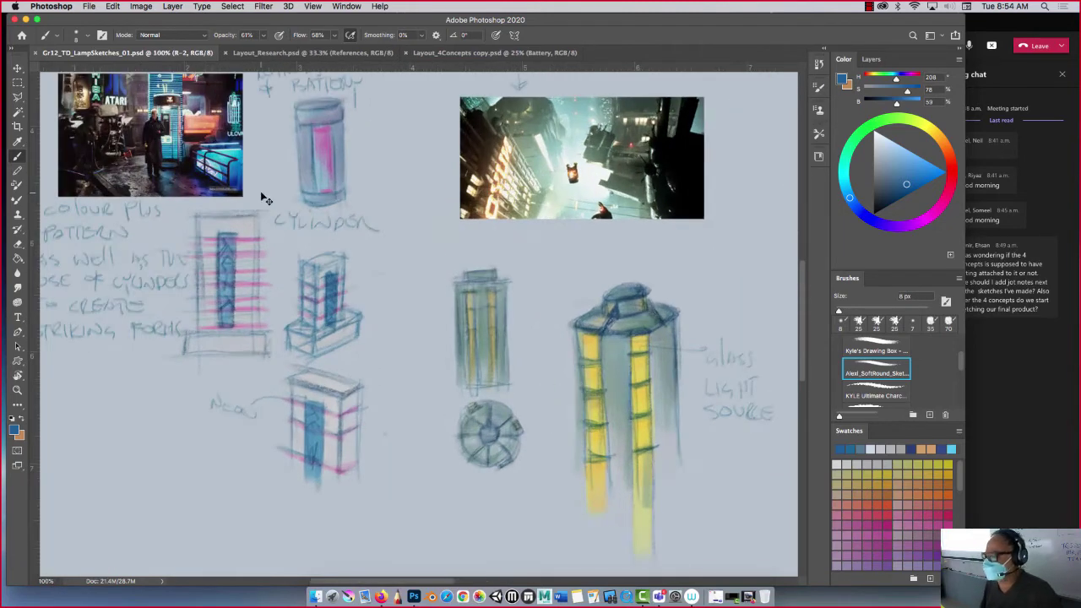
left_click_drag(196, 173, 267, 239)
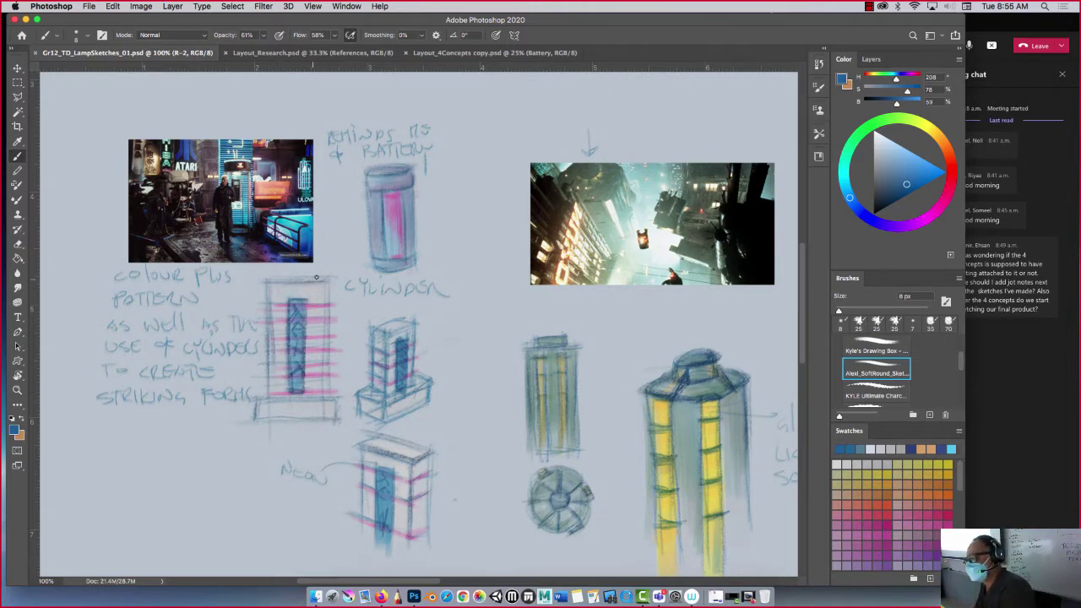
Add a new layer above R-2 and retrace the upper outline of the pink-striped tower sketch on it
left_click(870, 60)
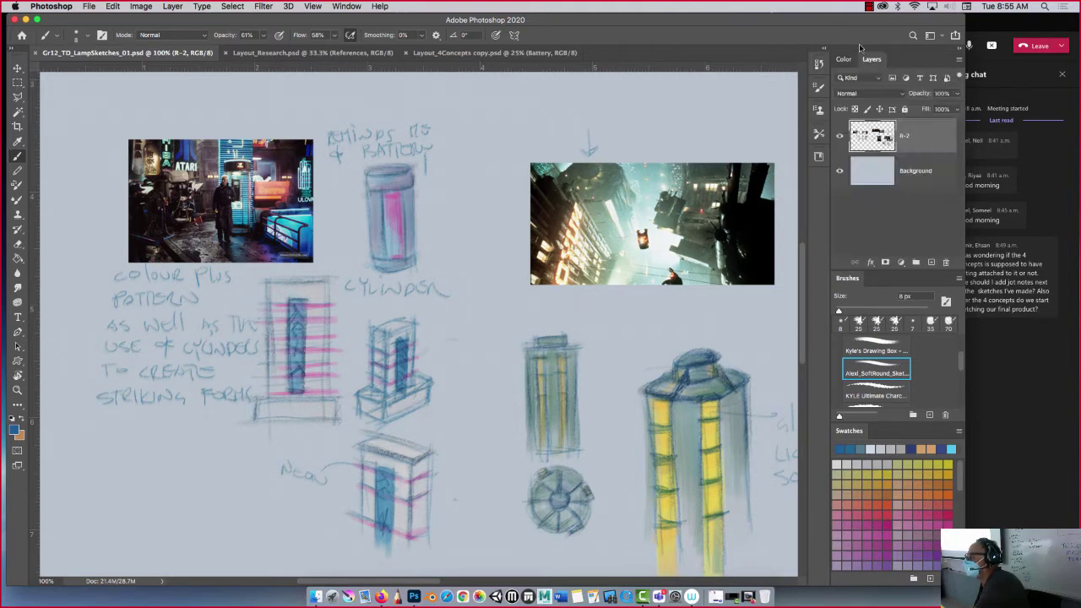
left_click(931, 261)
left_click_drag(325, 273, 324, 346)
mouse_move(330, 277)
left_mouse_down()
mouse_move(261, 279)
mouse_move(267, 307)
left_mouse_up()
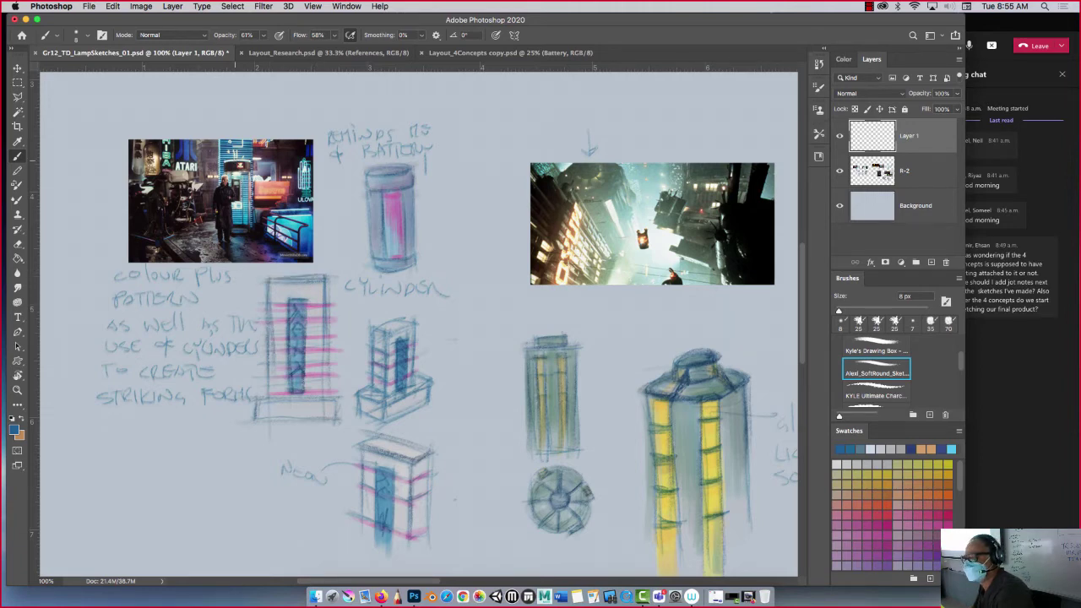
Draw blue arrows from the neon street photo to the battery cylinder sketch and to the pink-striped tower sketch
left_click_drag(211, 131, 179, 139)
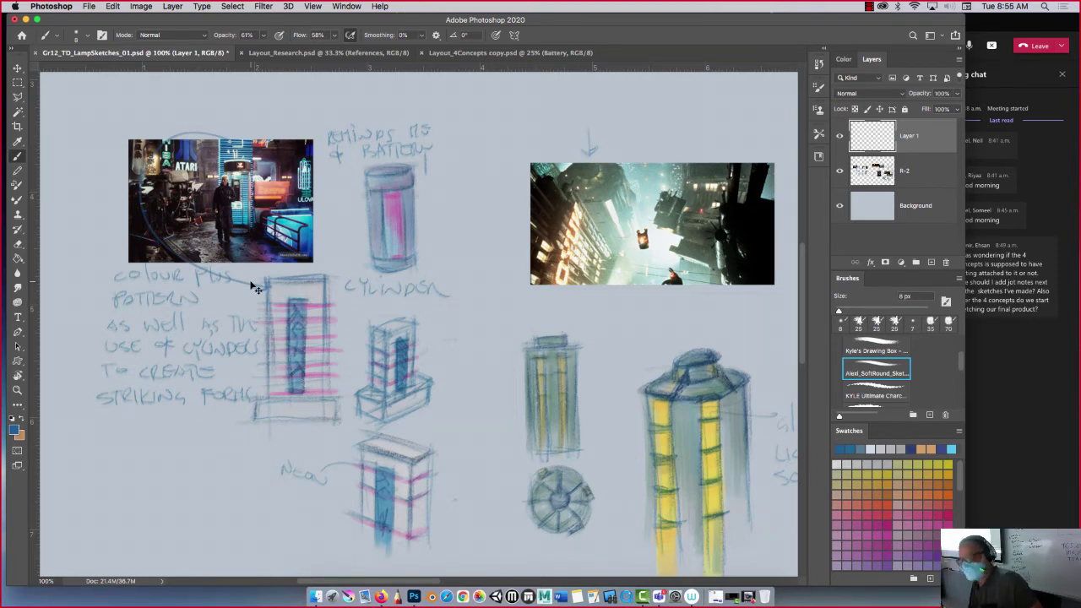
key("super+z")
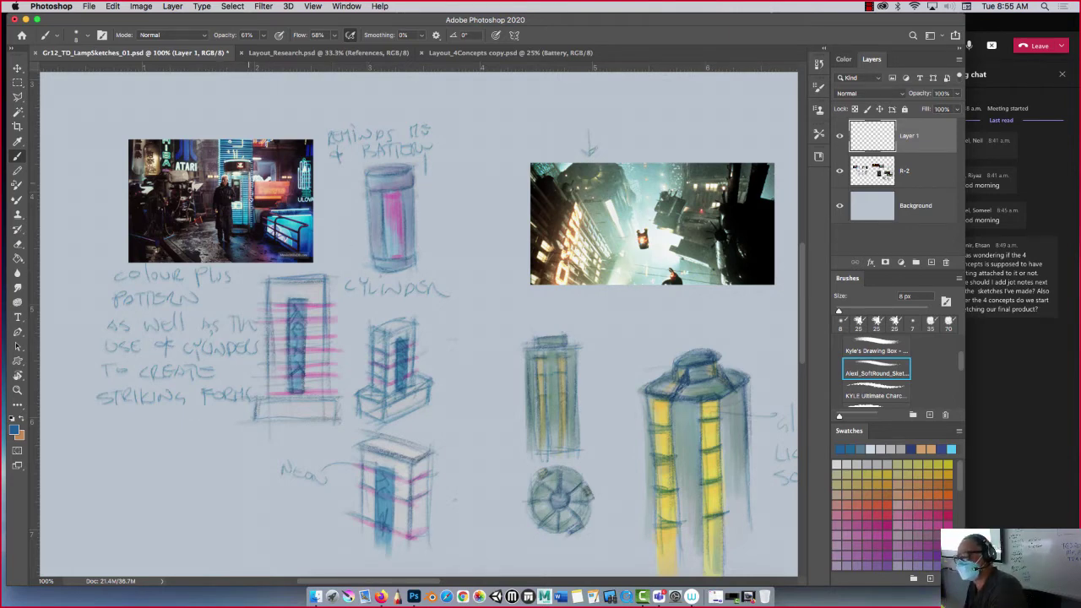
left_click_drag(315, 255, 352, 244)
mouse_move(237, 265)
left_mouse_down()
mouse_move(259, 285)
mouse_move(326, 303)
mouse_move(292, 301)
left_mouse_up()
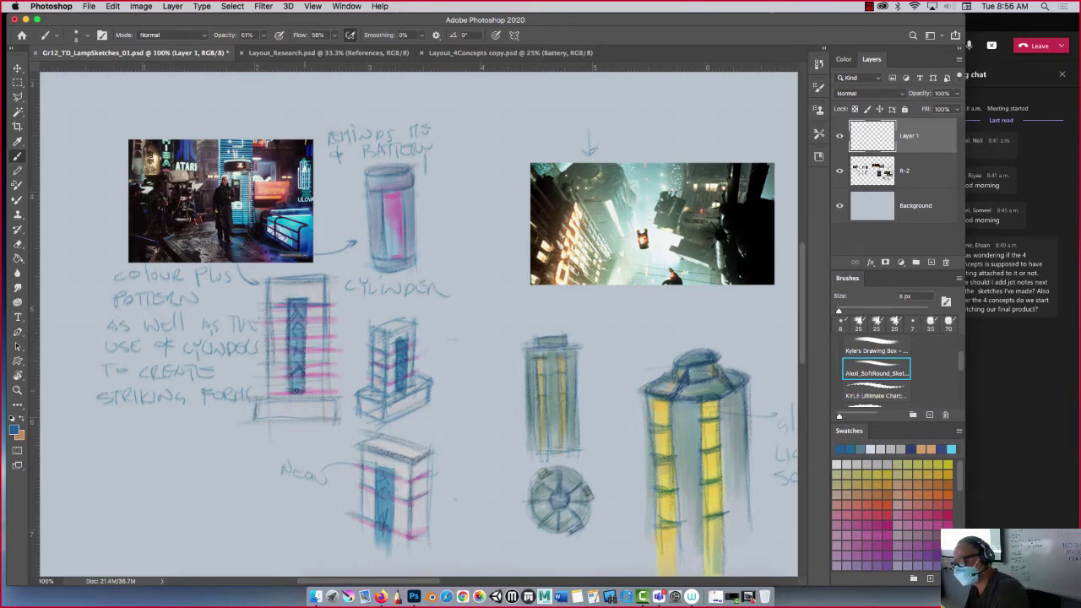
Retrace the base line of the pink-striped tower and reinforce the top of the neon box sketch below it
left_click_drag(333, 398, 261, 397)
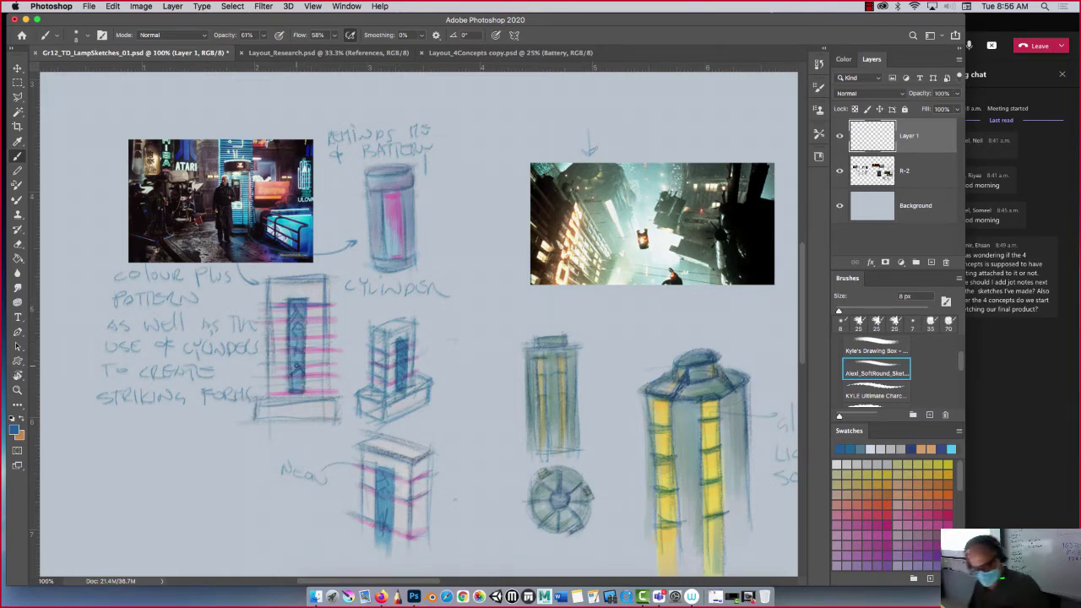
key("super+z")
mouse_move(313, 397)
left_mouse_down()
mouse_move(341, 399)
mouse_move(263, 398)
left_mouse_up()
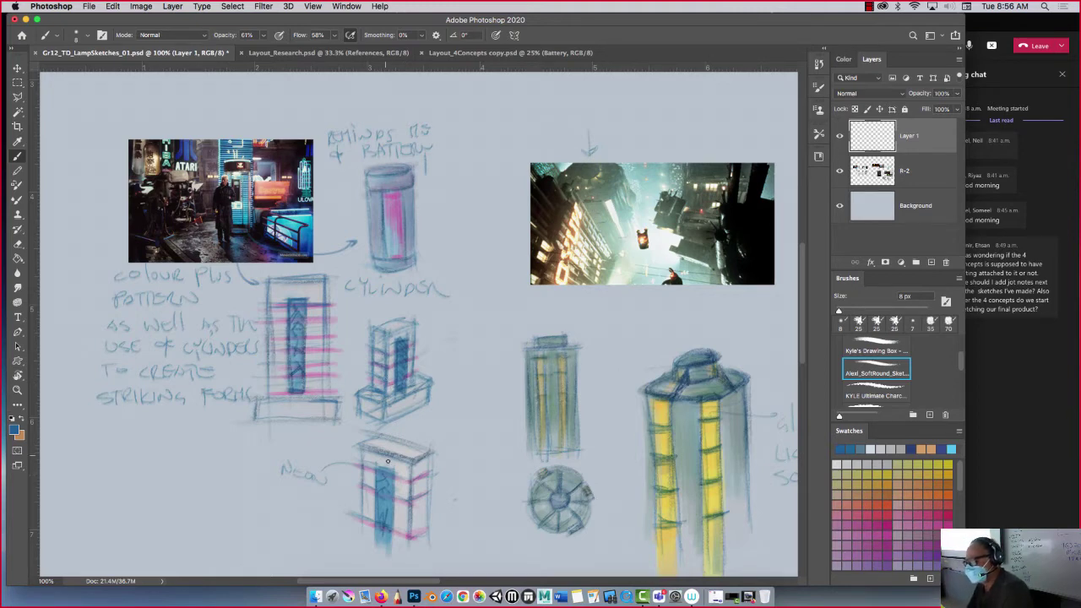
left_click_drag(393, 470, 379, 467)
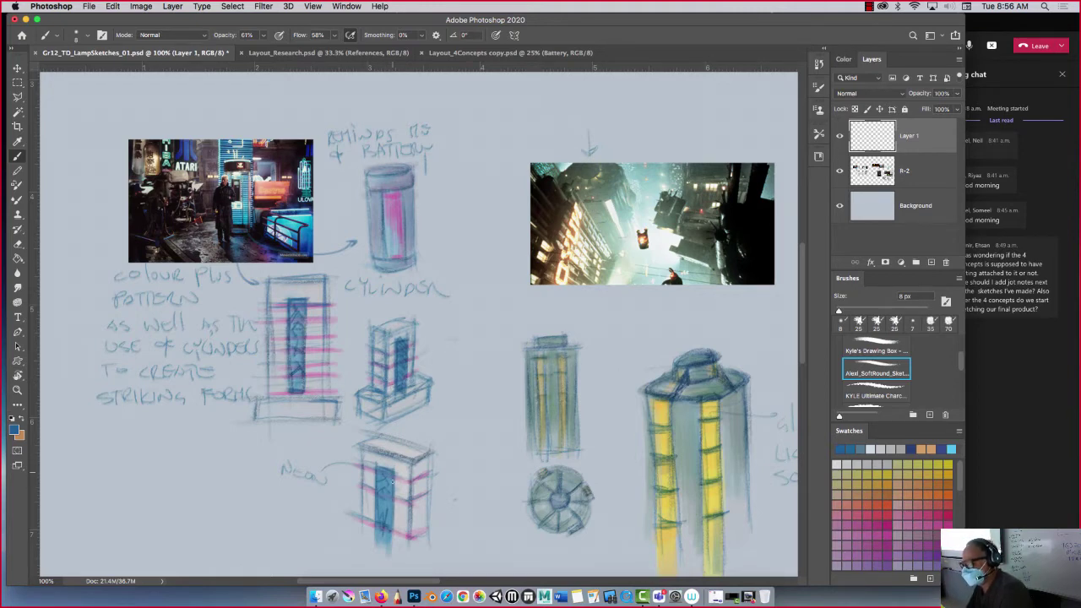
left_click_drag(385, 452, 410, 448)
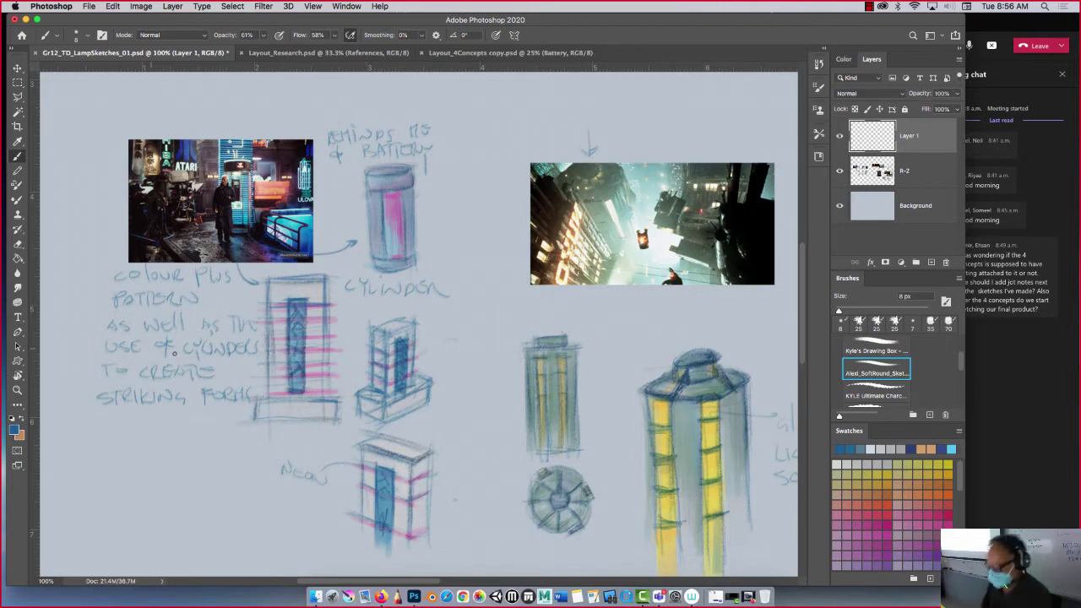
Sketch a cylindrical lamp with a ringed elliptical top and vertical strips down its side, beside the aerial city photo
scroll(265, 360, "right", 5)
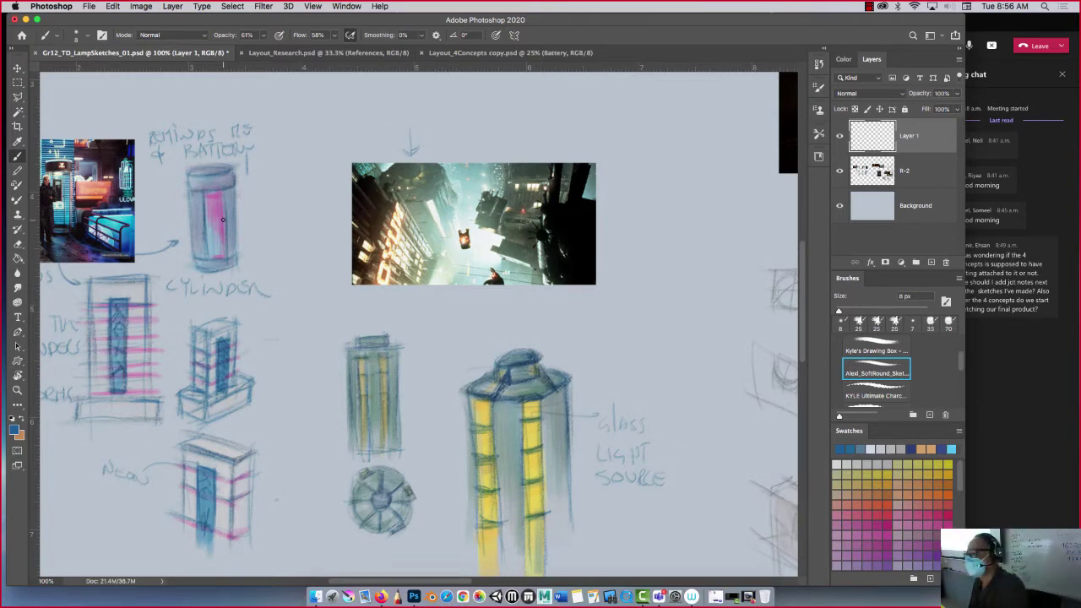
mouse_move(681, 193)
left_mouse_down()
mouse_move(667, 213)
mouse_move(675, 188)
mouse_move(691, 224)
mouse_move(660, 193)
mouse_move(681, 199)
mouse_move(702, 295)
left_mouse_up()
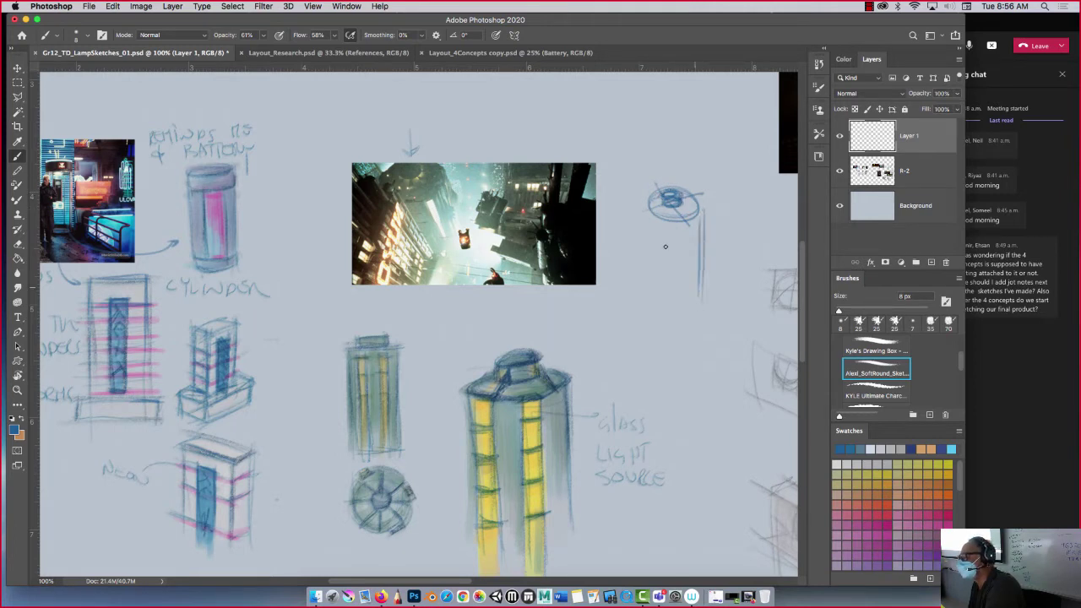
left_click_drag(650, 207, 648, 288)
mouse_move(688, 227)
left_mouse_down()
mouse_move(660, 218)
mouse_move(711, 213)
left_mouse_up()
mouse_move(646, 196)
left_mouse_down()
mouse_move(705, 214)
mouse_move(681, 311)
left_mouse_up()
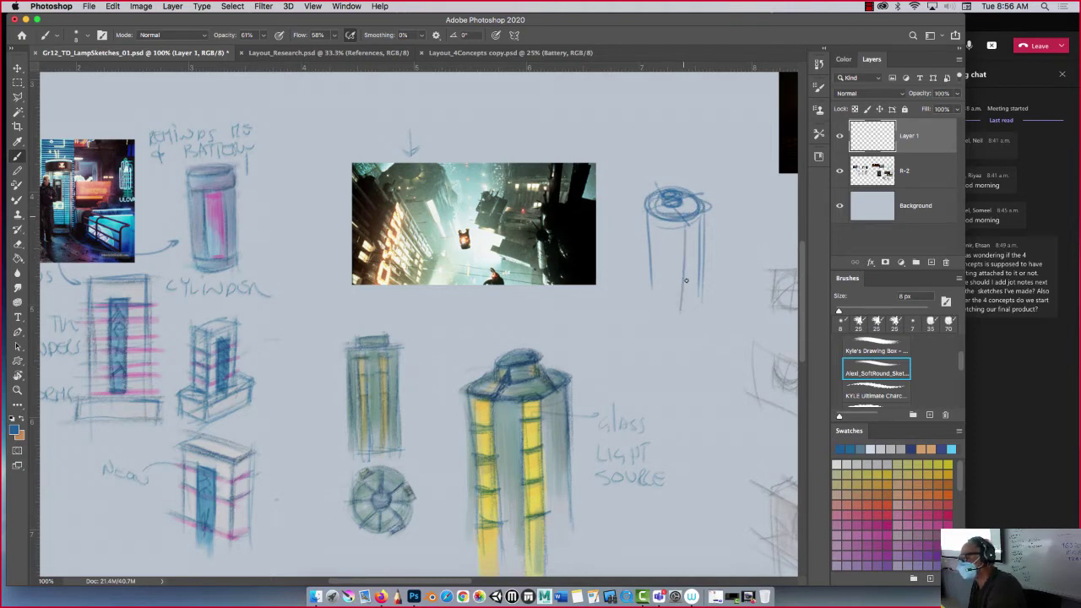
mouse_move(686, 227)
left_mouse_down()
mouse_move(681, 304)
mouse_move(672, 299)
left_mouse_up()
left_click_drag(675, 247, 673, 295)
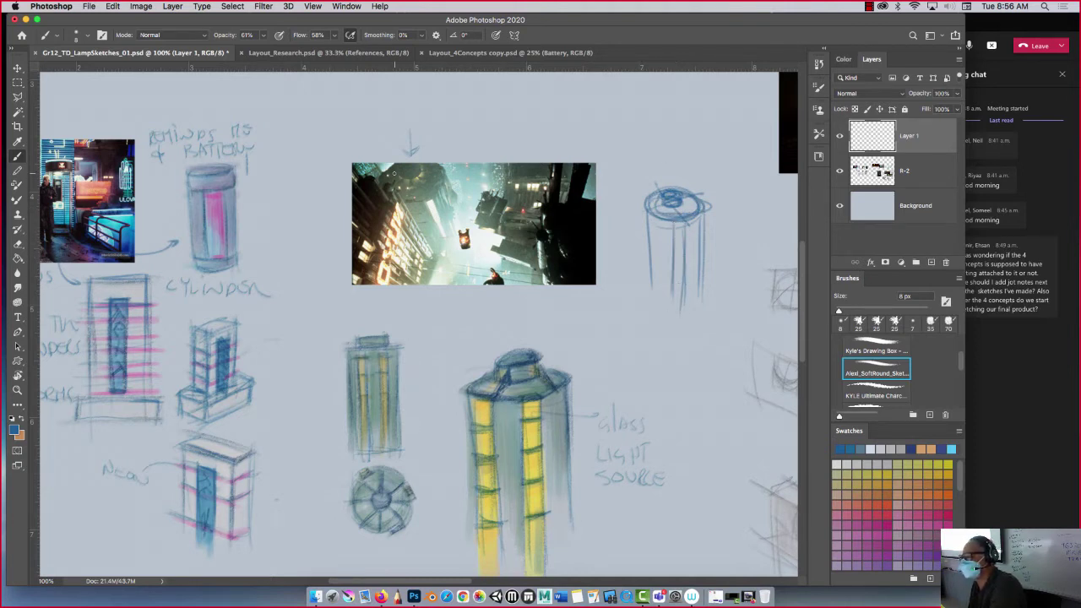
mouse_move(689, 221)
left_mouse_down()
mouse_move(671, 224)
mouse_move(674, 308)
mouse_move(684, 311)
left_mouse_up()
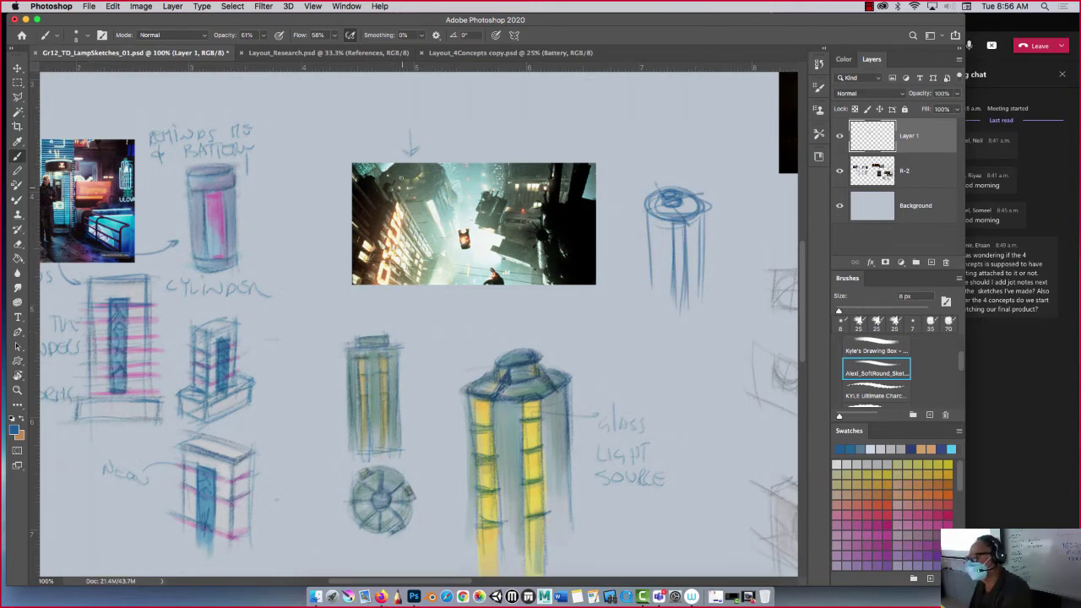
Darken the outline and cap of the small yellow-striped tower and add raised tabs around the rim of its round top view
scroll(300, 380, "down", 3)
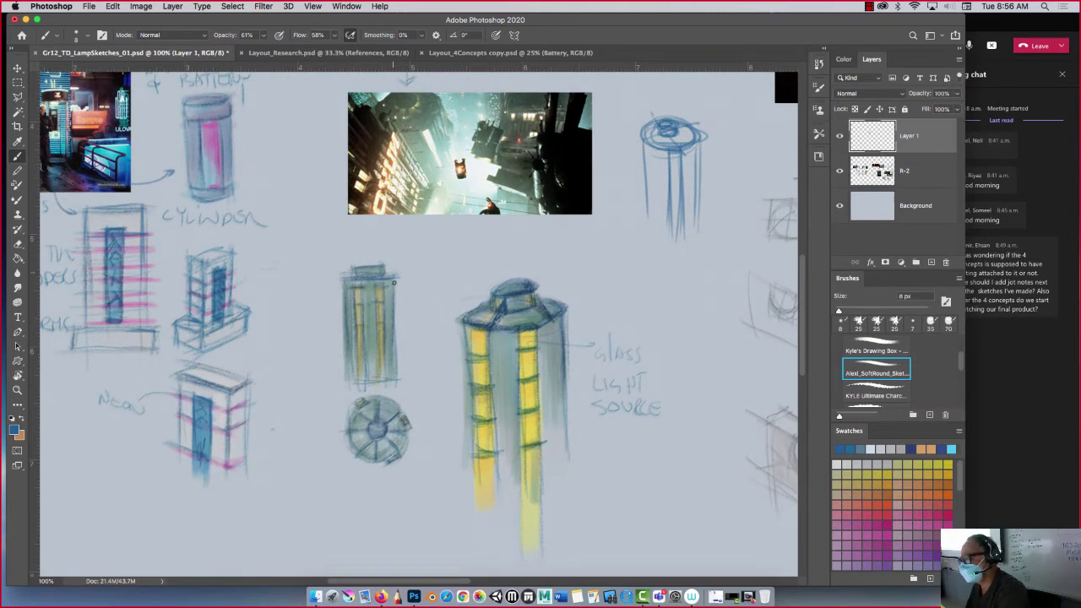
left_click_drag(394, 369, 391, 325)
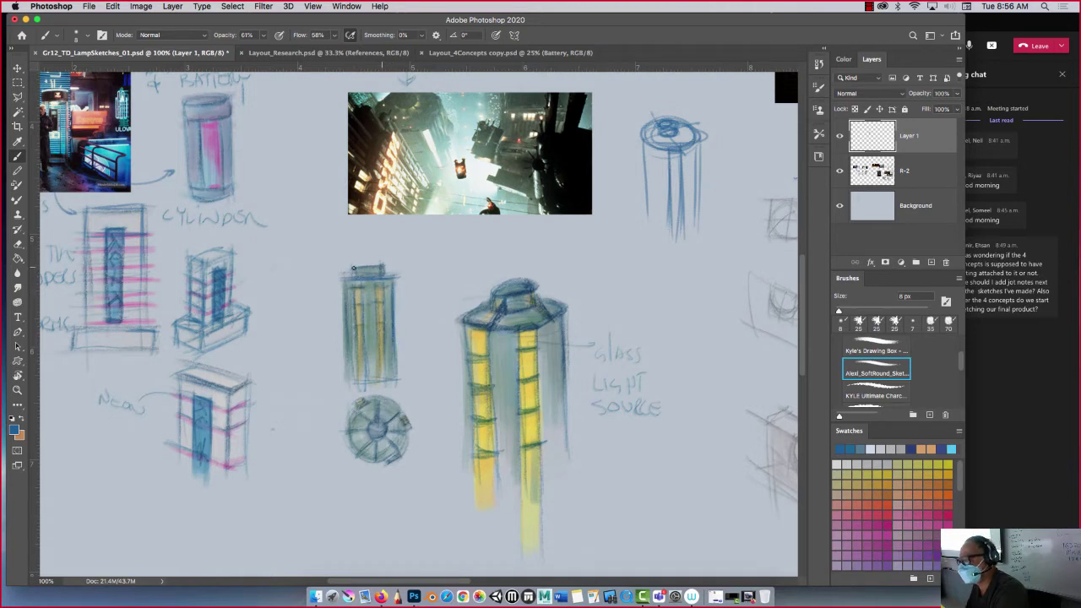
mouse_move(353, 269)
left_mouse_down()
mouse_move(372, 267)
mouse_move(341, 340)
left_mouse_up()
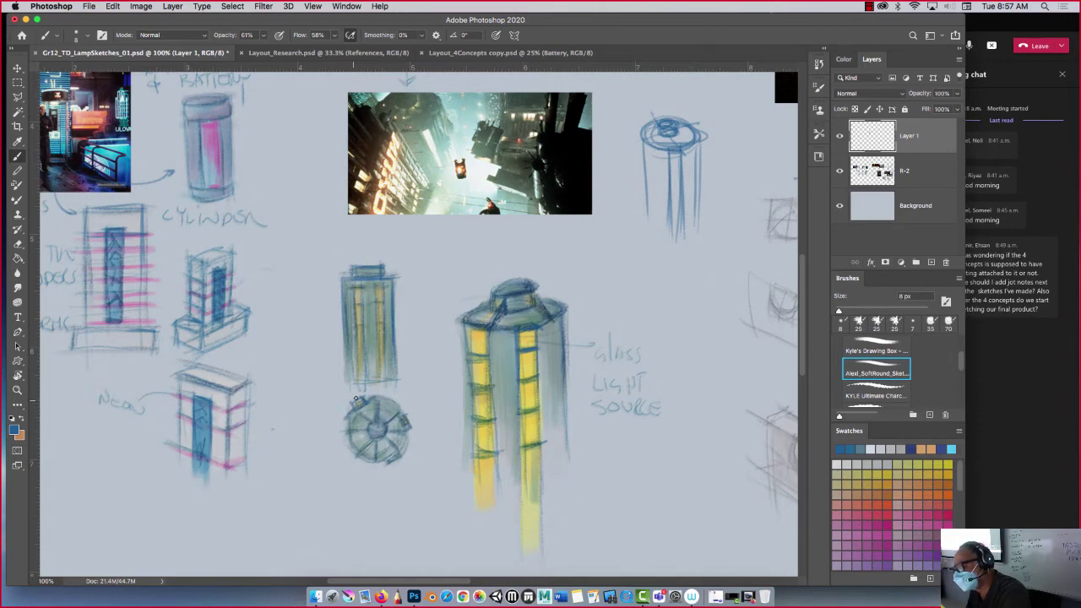
mouse_move(408, 412)
left_mouse_down()
mouse_move(407, 461)
mouse_move(408, 415)
mouse_move(412, 426)
left_mouse_up()
mouse_move(399, 411)
left_mouse_down()
mouse_move(374, 397)
mouse_move(408, 426)
mouse_move(402, 419)
mouse_move(391, 464)
mouse_move(398, 458)
mouse_move(347, 442)
mouse_move(353, 459)
mouse_move(347, 425)
mouse_move(363, 457)
mouse_move(392, 452)
left_mouse_up()
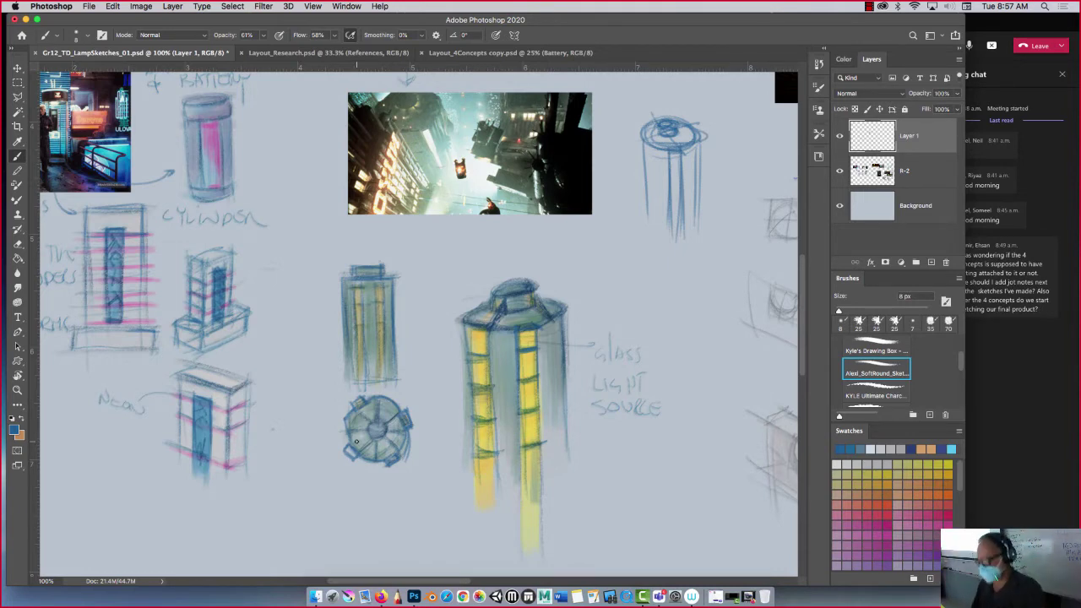
Sketch a small triangular form with an inner trapezoid below the triangle-and-rectangles pattern under the orange-light photo
scroll(412, 340, "right", 12)
scroll(412, 339, "up", 2)
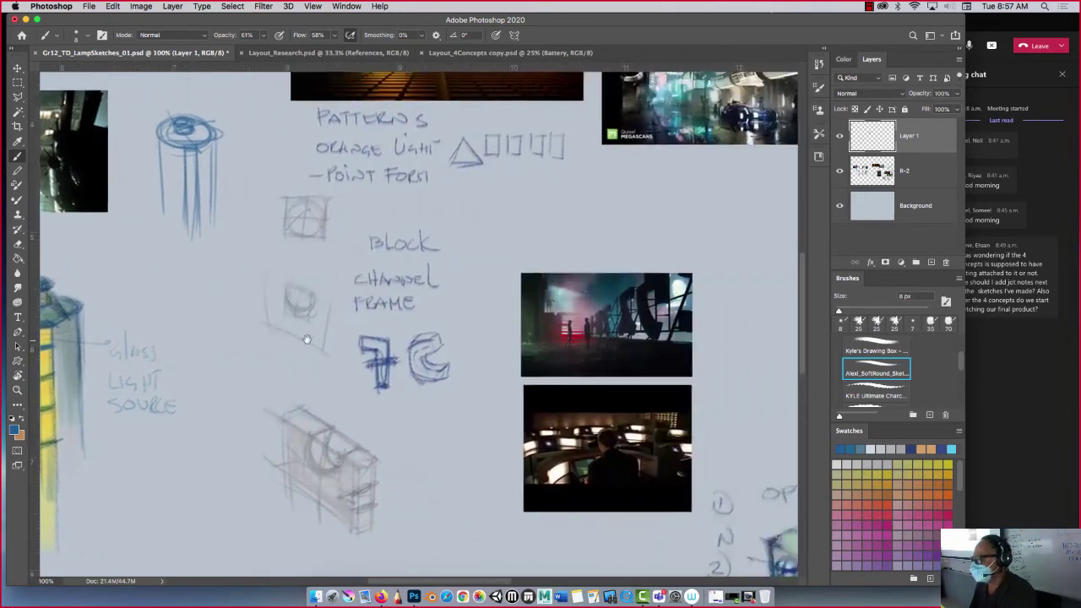
left_click_drag(293, 447, 260, 450)
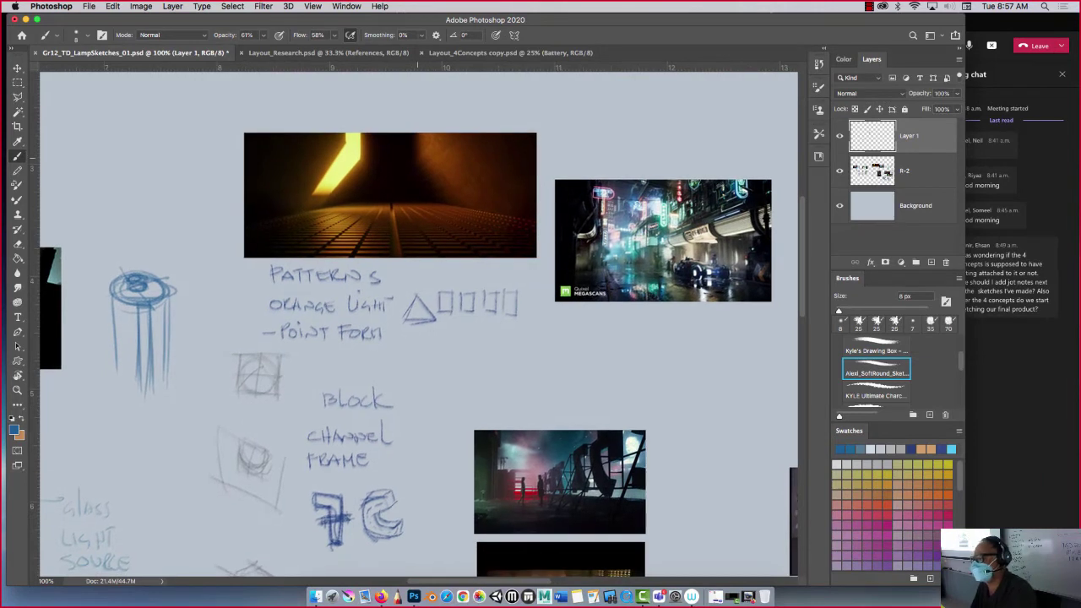
mouse_move(439, 339)
left_mouse_down()
mouse_move(455, 372)
mouse_move(413, 375)
mouse_move(436, 350)
mouse_move(422, 351)
left_mouse_up()
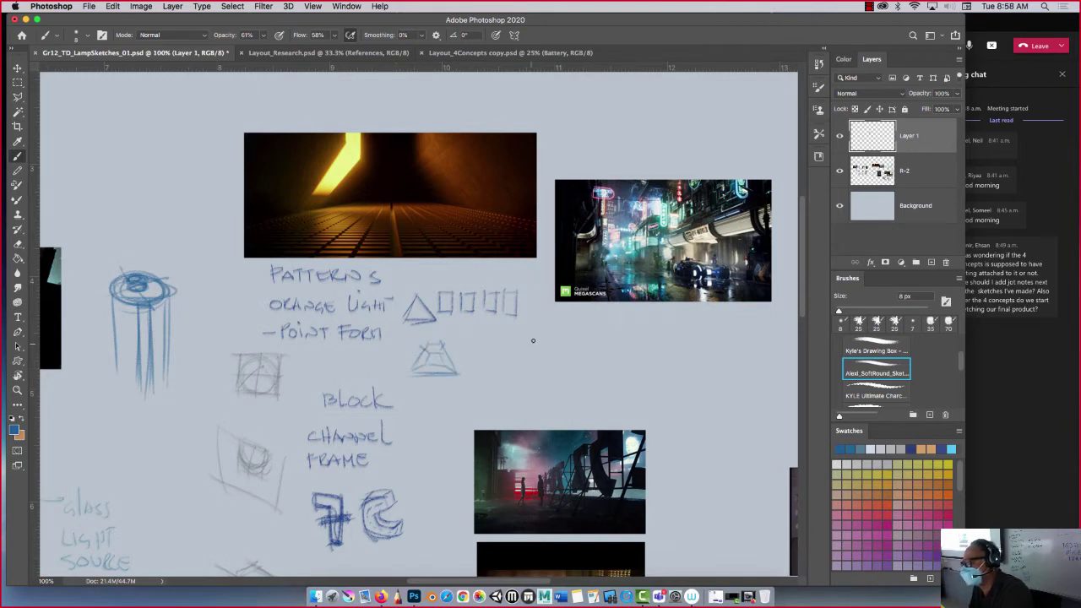
Sketch a tall triangular prism lamp in perspective, with a triangular top and vertical edges, above the red-lit photo
mouse_move(536, 337)
left_mouse_down()
mouse_move(511, 368)
mouse_move(531, 367)
mouse_move(519, 402)
left_mouse_up()
left_click_drag(541, 335, 546, 383)
mouse_move(497, 345)
left_mouse_down()
mouse_move(541, 336)
mouse_move(505, 366)
mouse_move(516, 393)
left_mouse_up()
mouse_move(541, 332)
left_mouse_down()
mouse_move(541, 406)
mouse_move(493, 336)
mouse_move(514, 360)
mouse_move(488, 395)
left_mouse_up()
left_click_drag(485, 344, 488, 392)
mouse_move(513, 348)
left_mouse_down()
mouse_move(514, 426)
mouse_move(539, 422)
left_mouse_up()
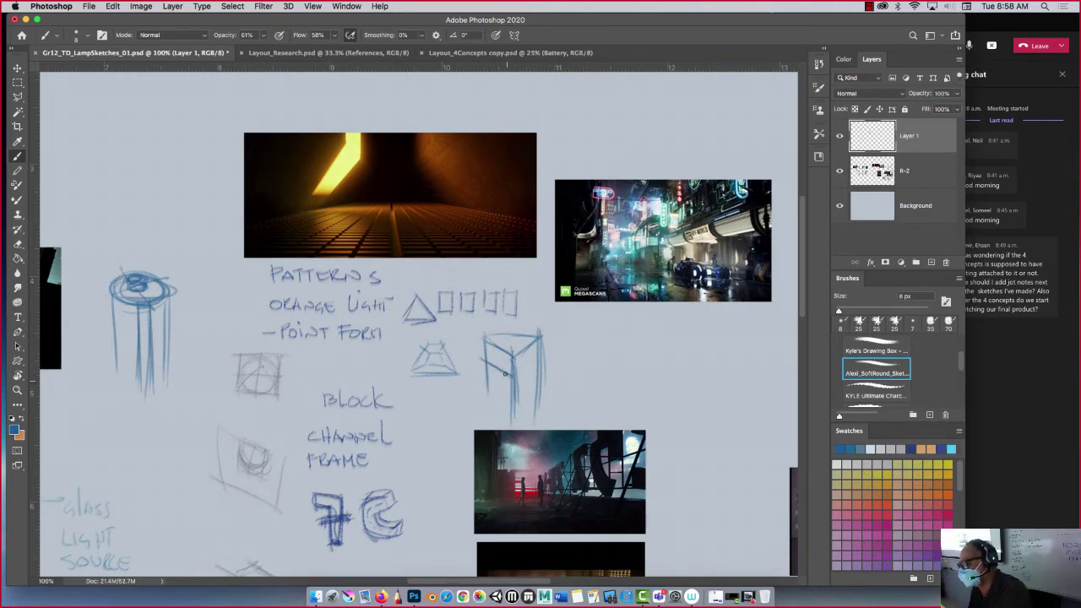
Add vertical panel lines and slanted crossbars to the faces of the triangular prism lamp, darkening its top edges
mouse_move(505, 348)
left_mouse_down()
mouse_move(507, 404)
mouse_move(503, 354)
mouse_move(494, 383)
mouse_move(493, 353)
mouse_move(507, 421)
mouse_move(529, 363)
mouse_move(524, 353)
mouse_move(528, 438)
mouse_move(532, 343)
mouse_move(532, 428)
left_mouse_up()
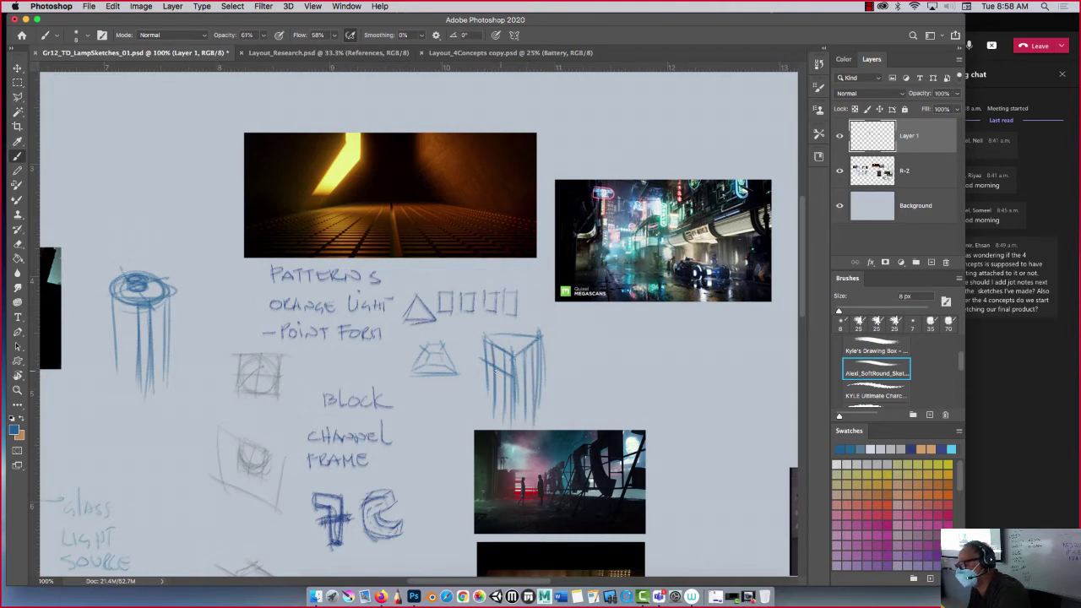
left_click_drag(480, 363, 512, 375)
mouse_move(487, 359)
left_mouse_down()
mouse_move(512, 382)
mouse_move(511, 352)
mouse_move(534, 385)
left_mouse_up()
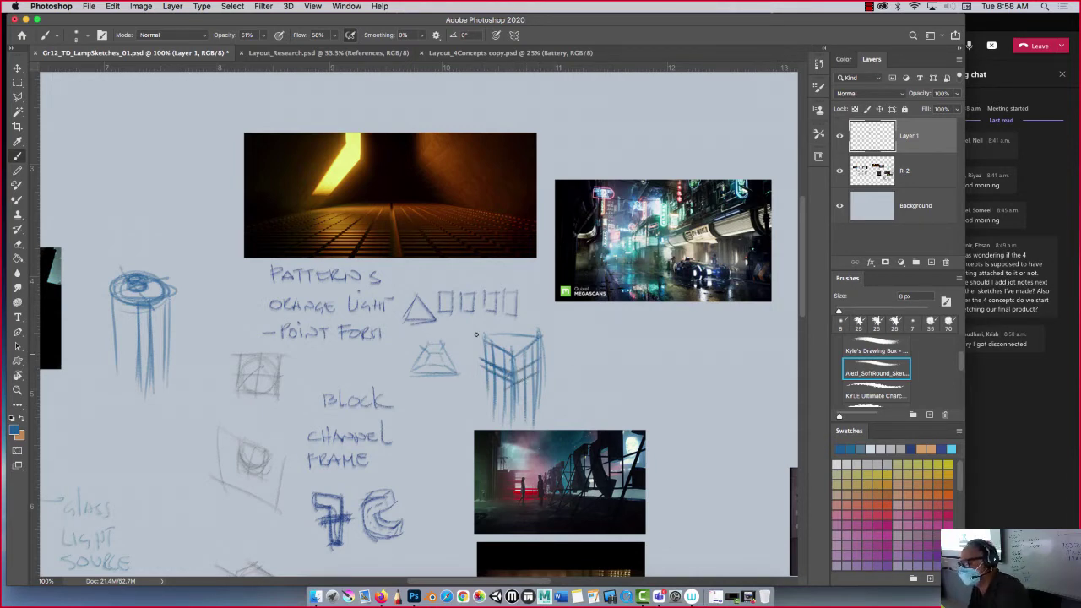
mouse_move(479, 337)
left_mouse_down()
mouse_move(541, 337)
mouse_move(530, 337)
mouse_move(513, 377)
mouse_move(485, 390)
mouse_move(487, 381)
left_mouse_up()
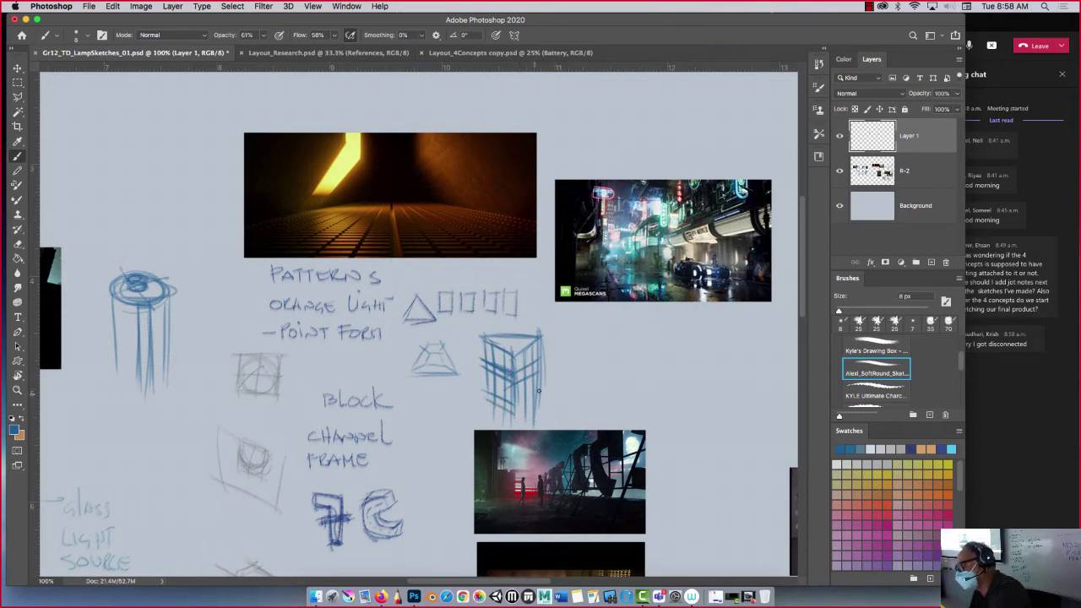
Colour bands and panels of the prism lamp yellow, trace the pattern triangle in yellow, and sketch a small yellow block beside "BLOCK"
left_click(928, 472)
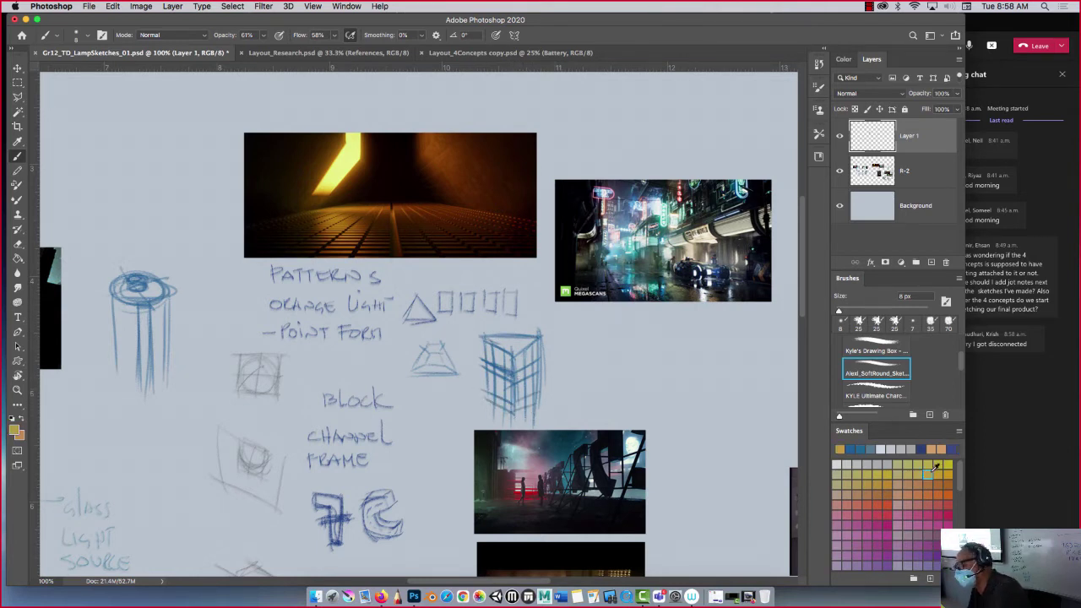
mouse_move(488, 367)
left_mouse_down()
mouse_move(504, 372)
mouse_move(490, 399)
mouse_move(507, 407)
left_mouse_up()
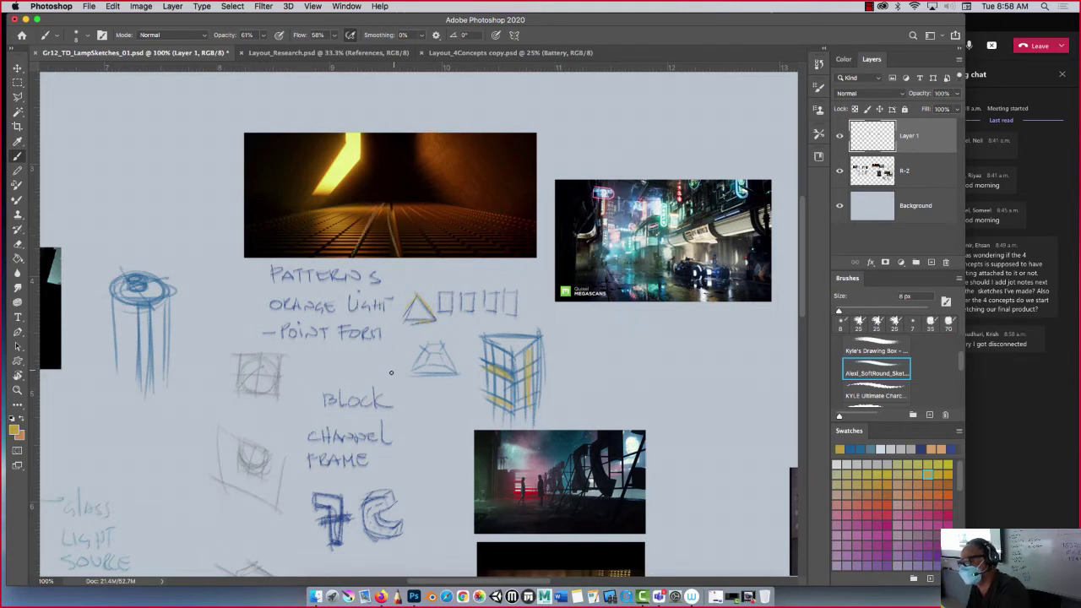
mouse_move(435, 392)
left_mouse_down()
mouse_move(395, 394)
mouse_move(438, 394)
left_mouse_up()
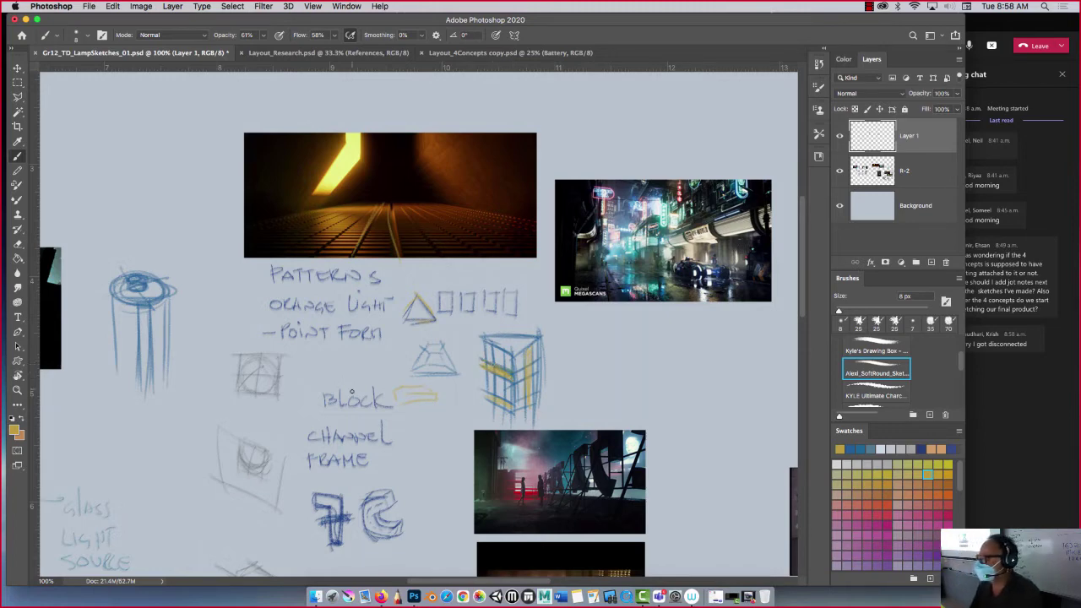
left_click_drag(295, 400, 291, 398)
Choose a dark blue and stroke over the upper part of the OPT-2 block sketch near its green glass
scroll(291, 398, "right", 10)
scroll(290, 398, "down", 5)
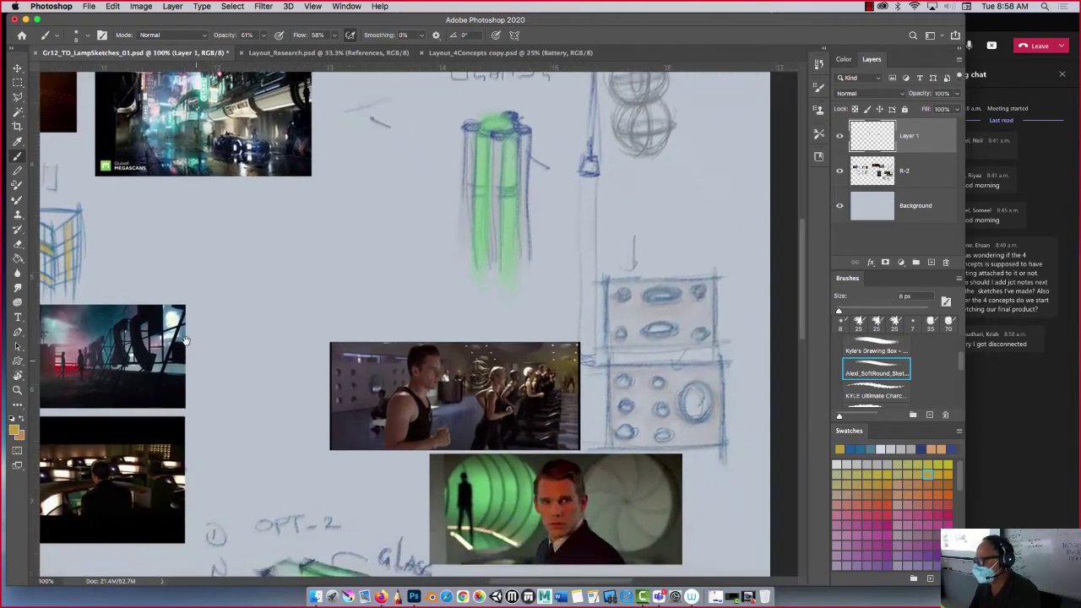
scroll(181, 286, "down", 5)
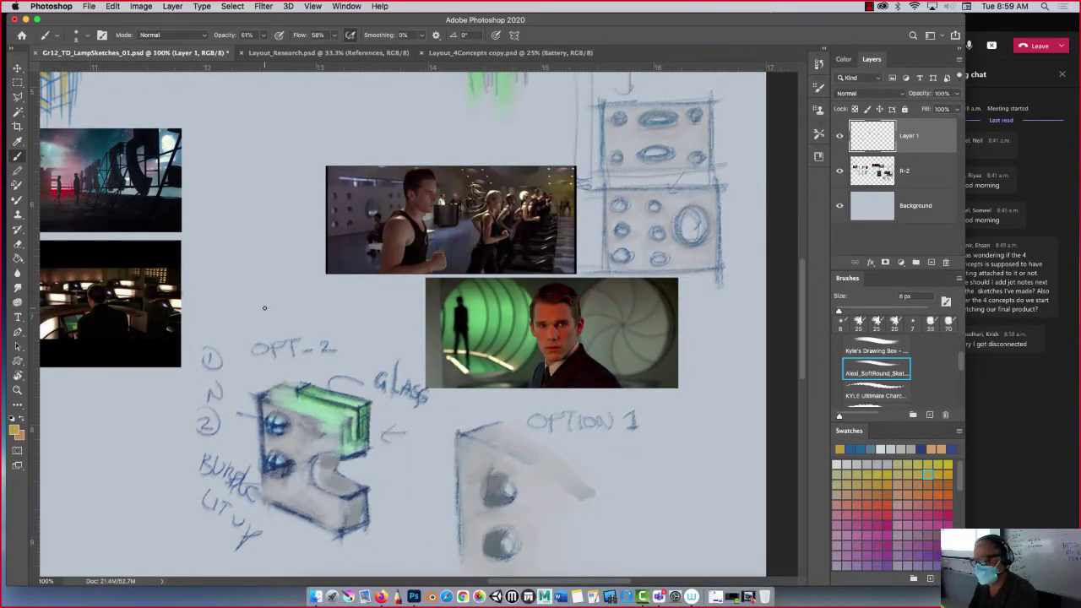
left_click_drag(958, 483, 958, 506)
left_click(887, 484)
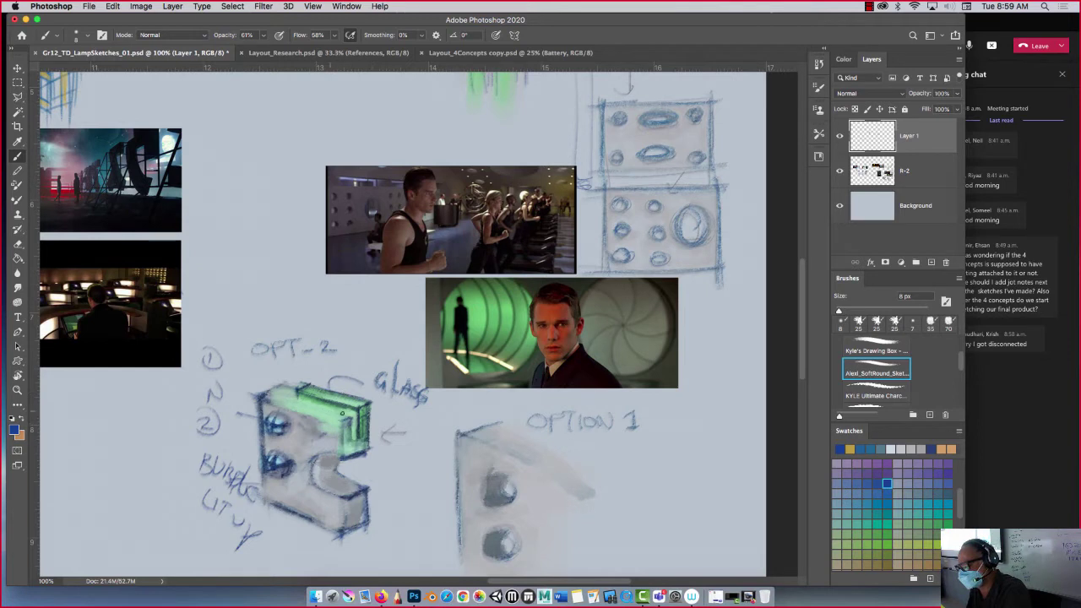
mouse_move(295, 401)
left_mouse_down()
mouse_move(352, 417)
mouse_move(360, 407)
mouse_move(349, 404)
left_mouse_up()
left_click_drag(280, 409, 336, 417)
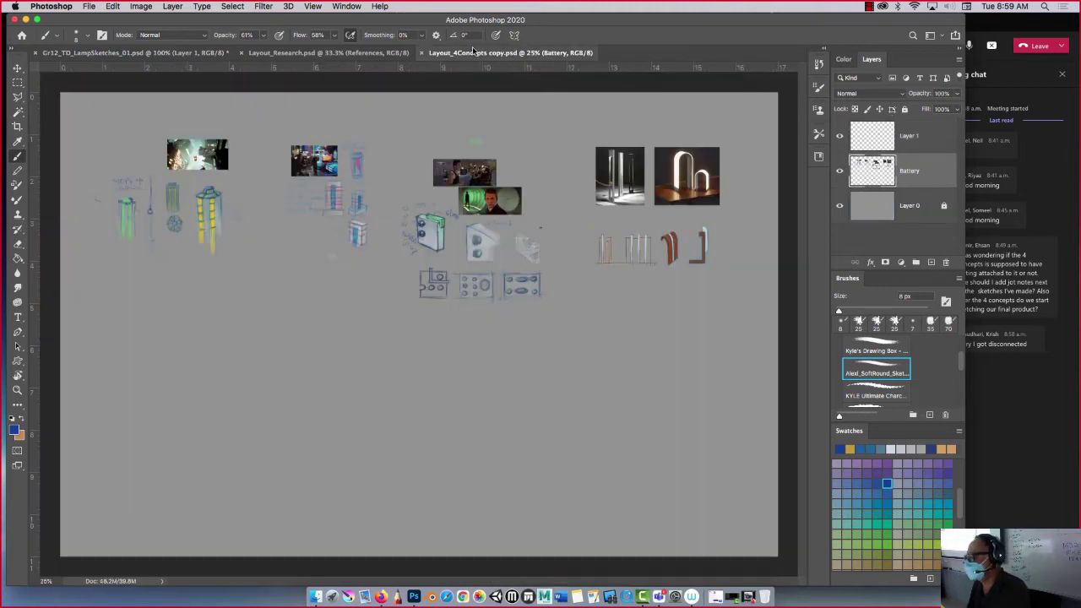
Switch to Layout_4Concepts copy.psd and sketch a rectangular panel with two columns of small holes and one large circle beside the gym photo
left_click(507, 52)
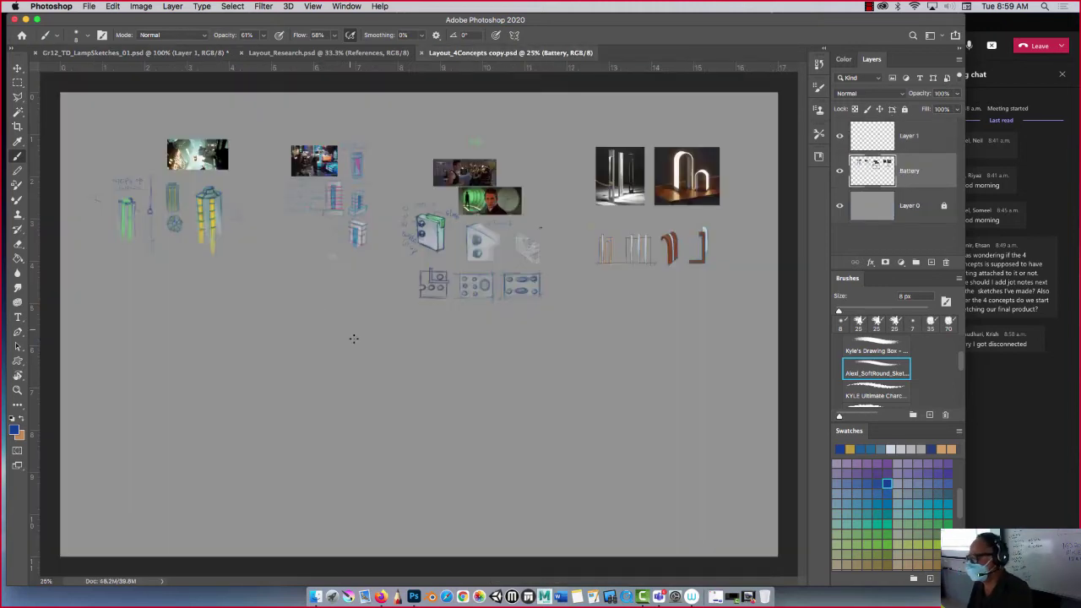
key("super+plus")
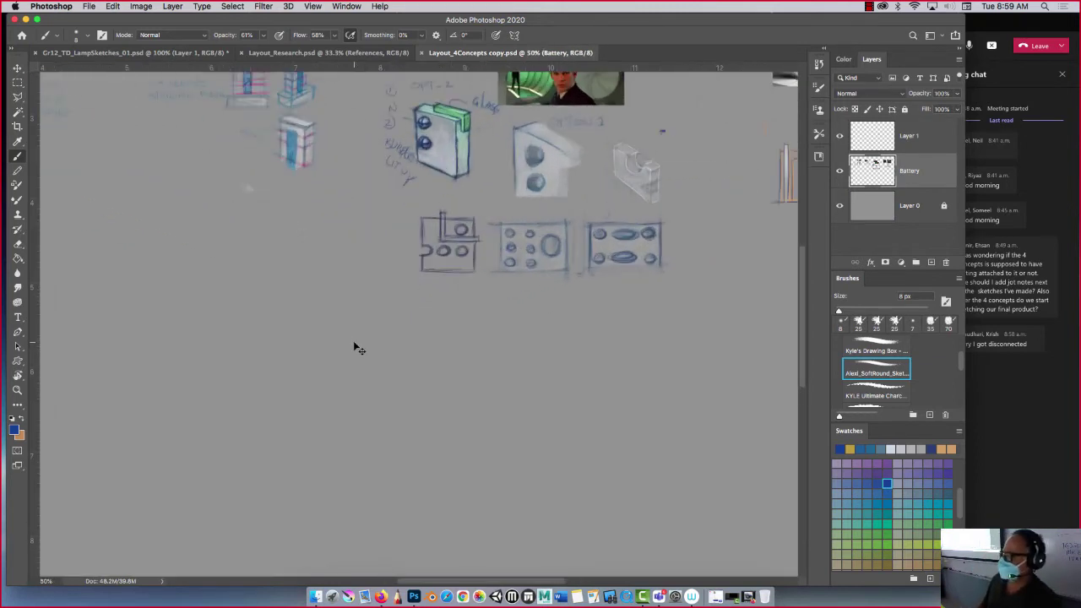
left_click_drag(316, 212, 241, 444)
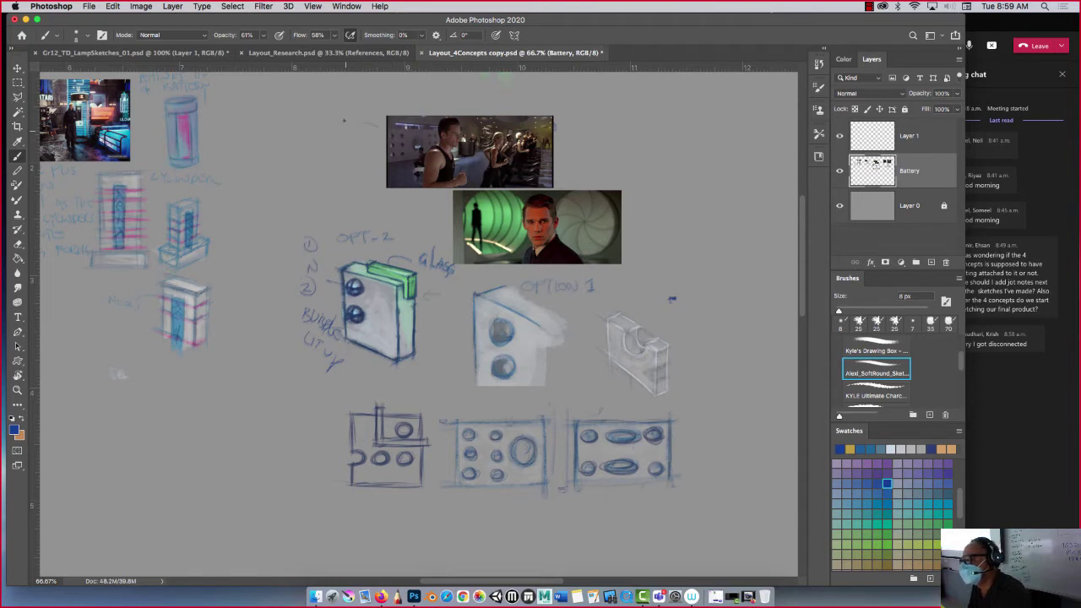
mouse_move(344, 121)
left_mouse_down()
mouse_move(344, 176)
mouse_move(287, 122)
left_mouse_up()
left_click_drag(342, 174, 289, 173)
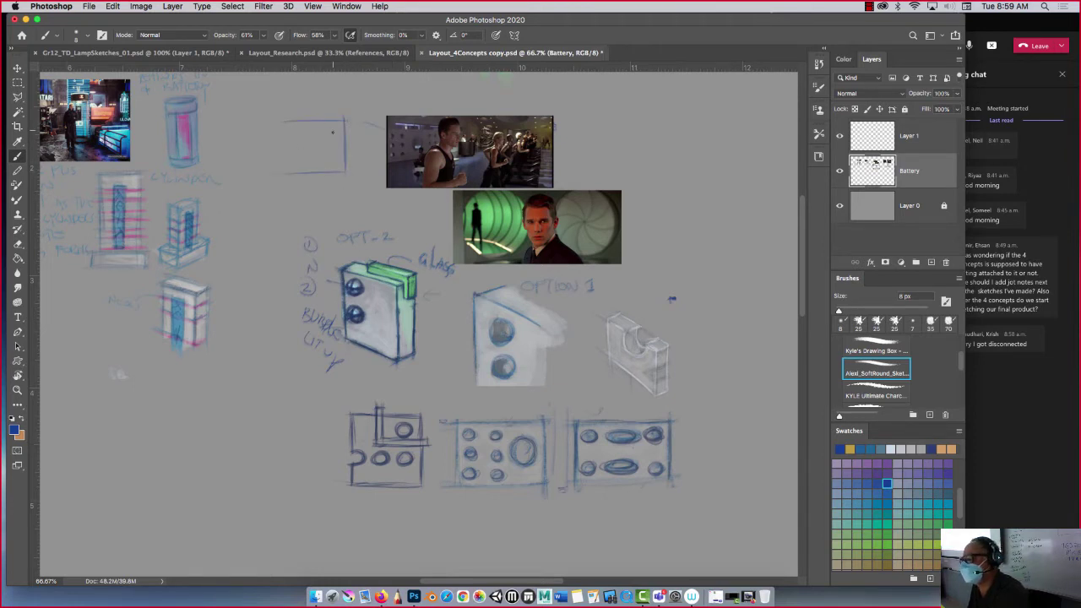
mouse_move(331, 127)
left_mouse_down()
mouse_move(332, 161)
mouse_move(307, 144)
mouse_move(309, 165)
mouse_move(280, 161)
mouse_move(282, 136)
mouse_move(342, 170)
mouse_move(279, 175)
mouse_move(304, 169)
left_mouse_up()
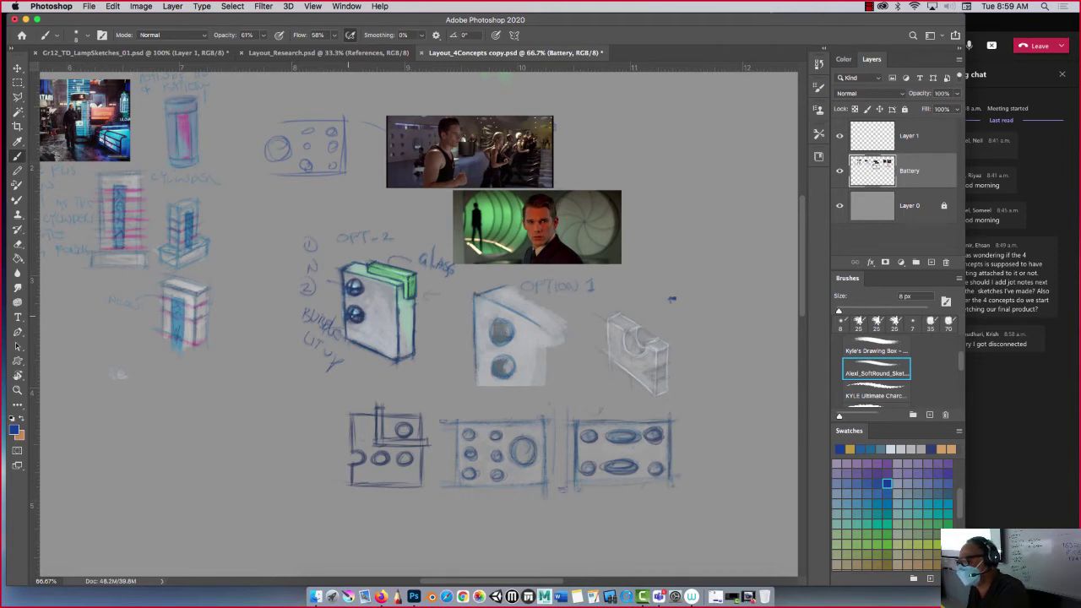
mouse_move(291, 149)
left_mouse_down()
mouse_move(283, 161)
mouse_move(304, 137)
left_mouse_up()
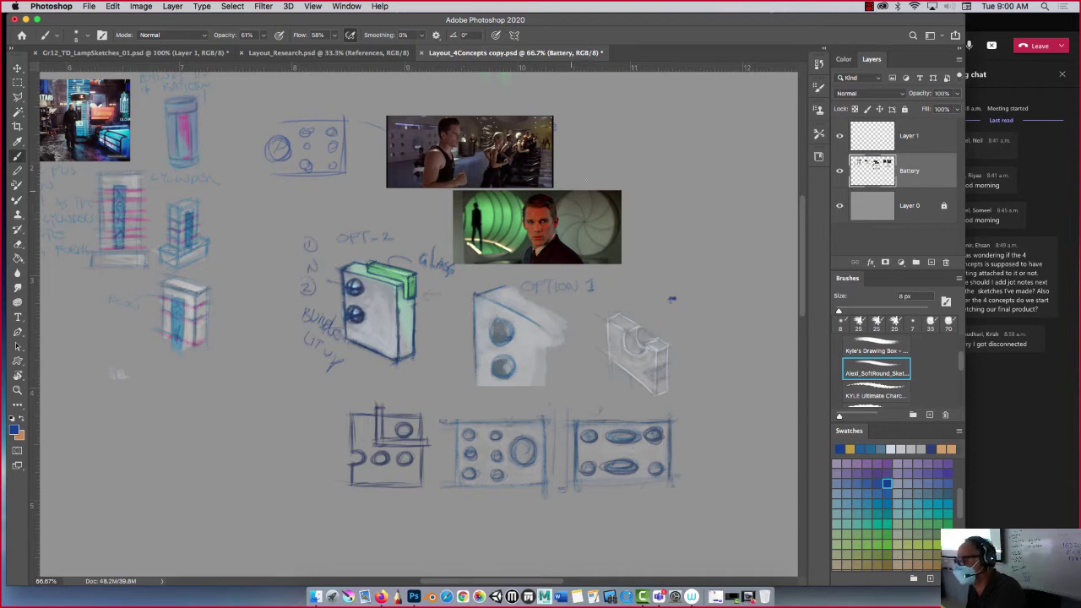
Add pointer lines to the green-lit portrait photo and colour the L-shaped strip of the first panel sketch green, sampled from that photo
left_click_drag(596, 167, 586, 189)
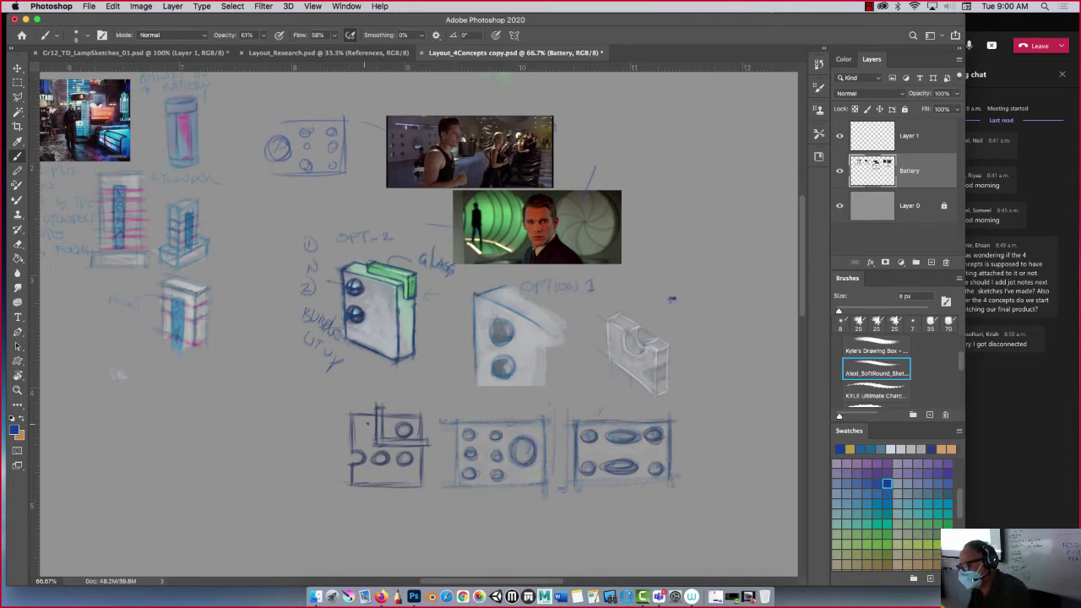
mouse_move(375, 407)
left_mouse_down()
mouse_move(376, 451)
mouse_move(381, 441)
left_mouse_up()
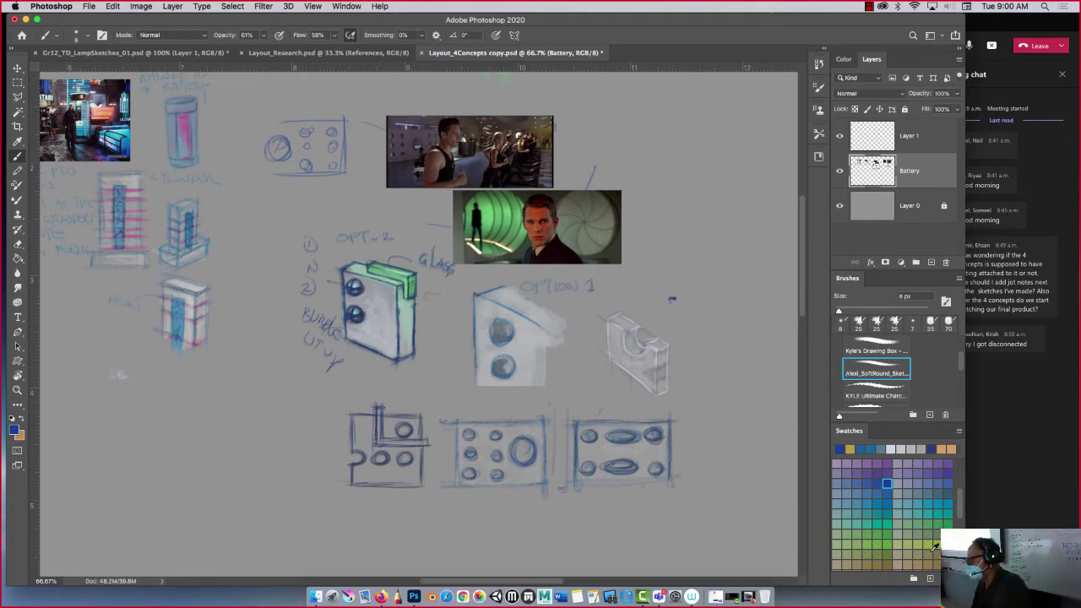
scroll(956, 489, "up", 1)
scroll(955, 468, "up", 2)
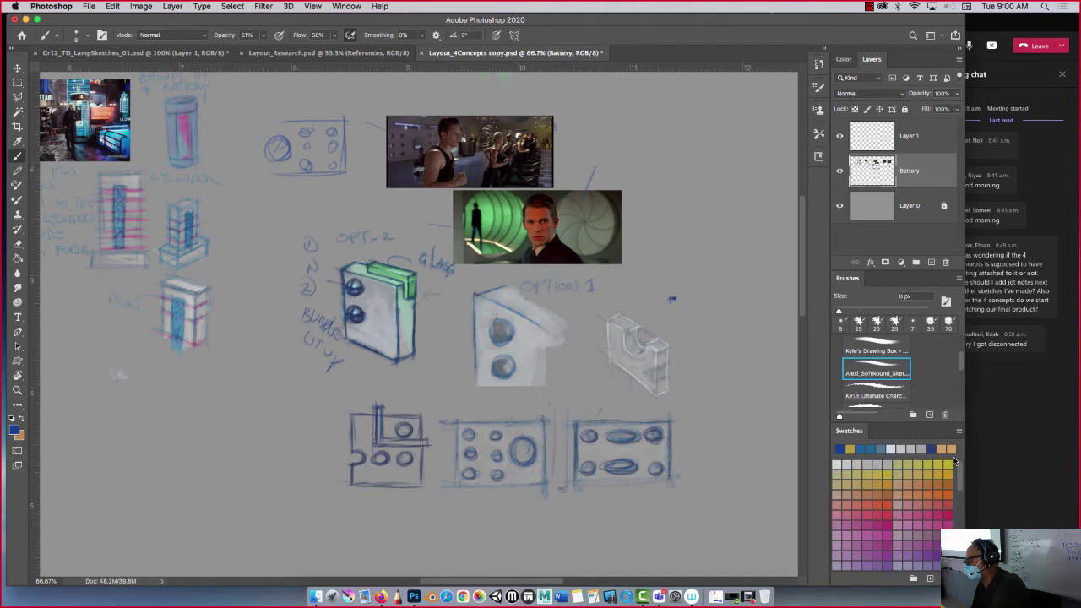
left_click(939, 473)
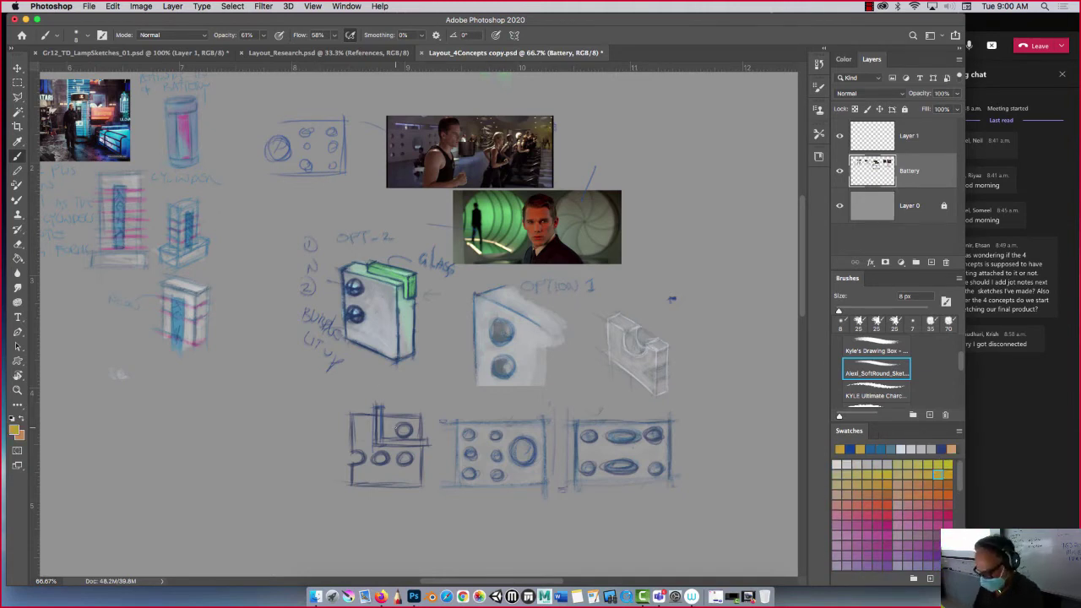
left_click(494, 214, "alt")
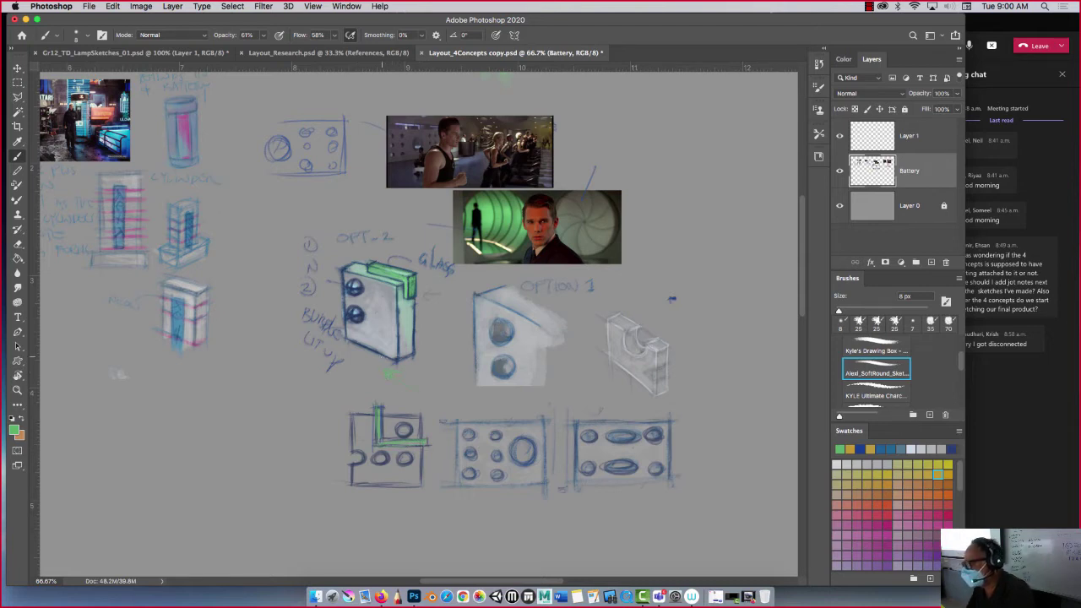
Examine the overall concept layout, then the bar and arch lamp photos with the sketches beneath them
scroll(148, 384, "left", 5)
scroll(148, 383, "down", 3)
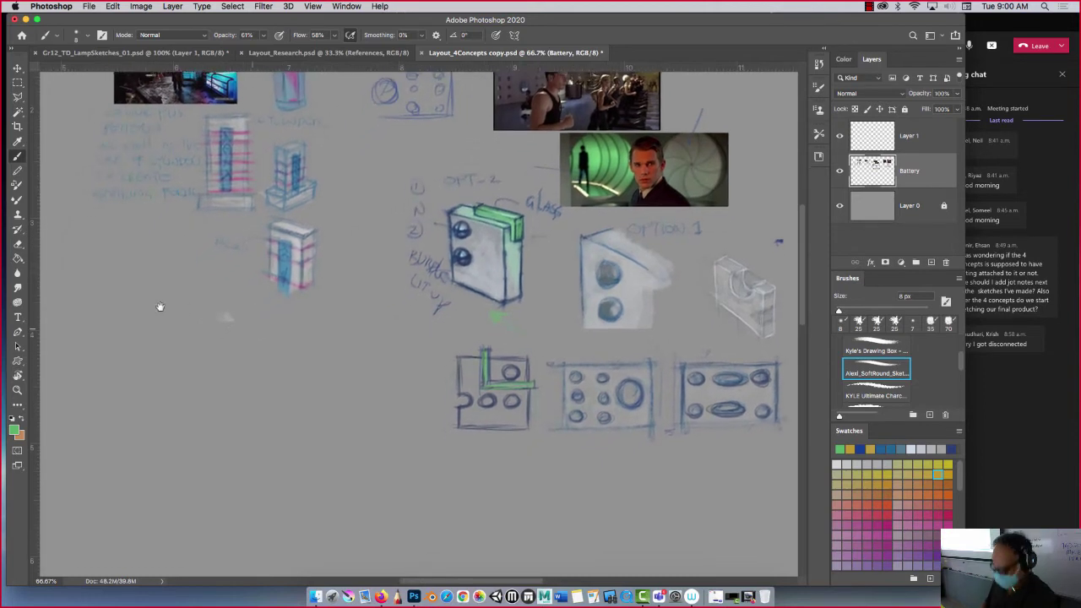
key("super+minus")
key("super+minus")
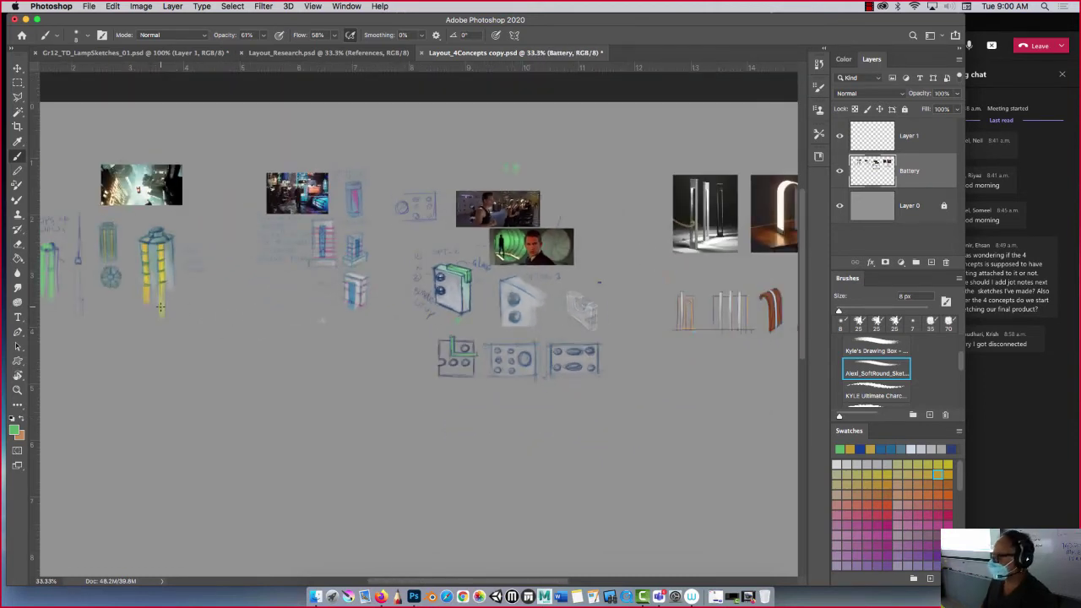
scroll(333, 406, "right", 8)
scroll(333, 406, "up", 1)
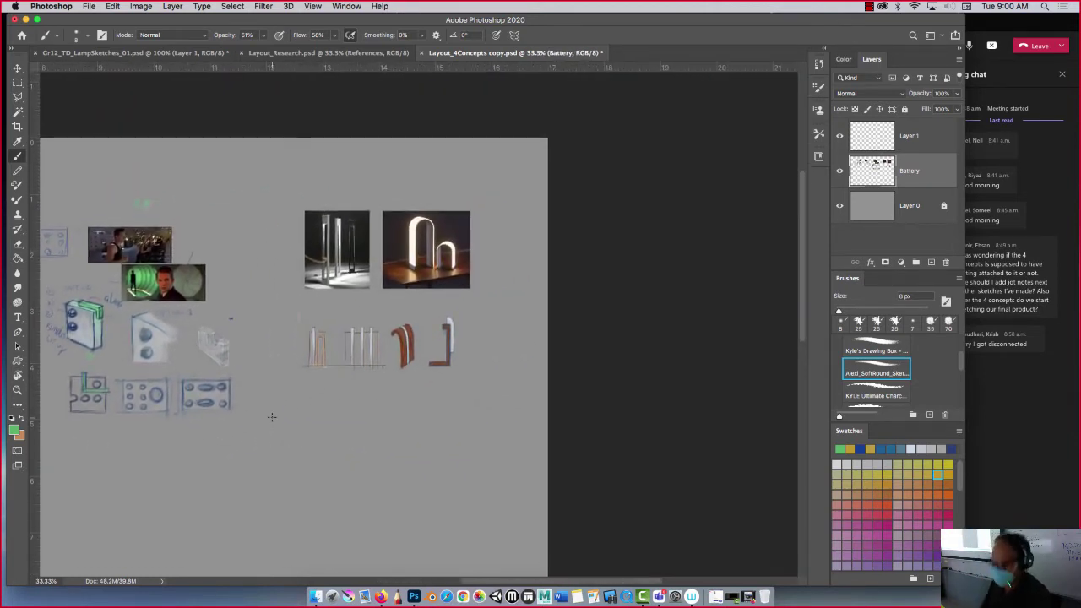
key("super+equal")
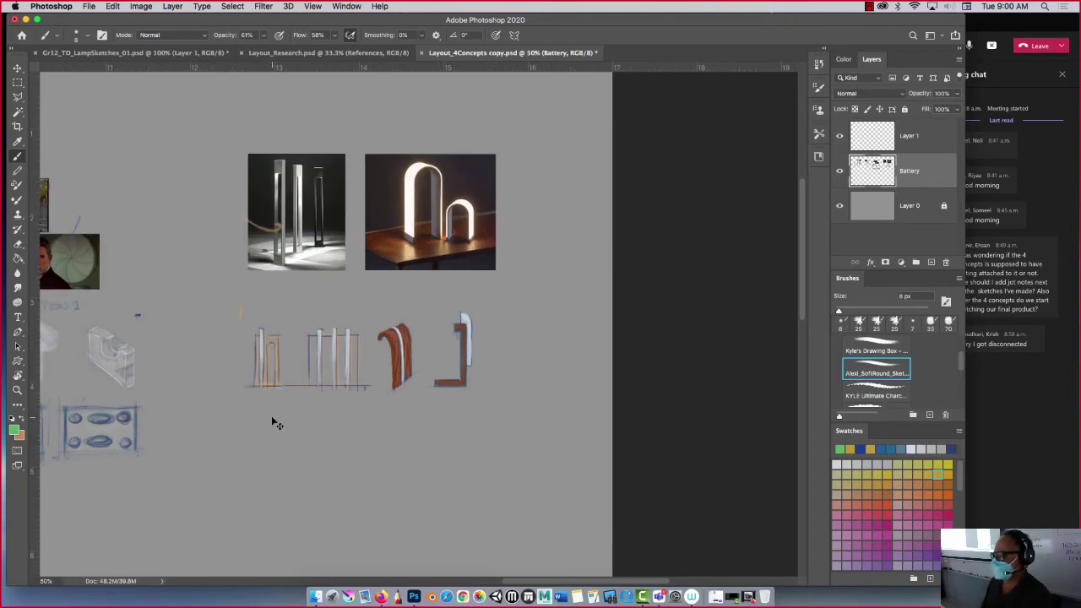
key("super+equal")
left_click_drag(137, 415, 194, 395)
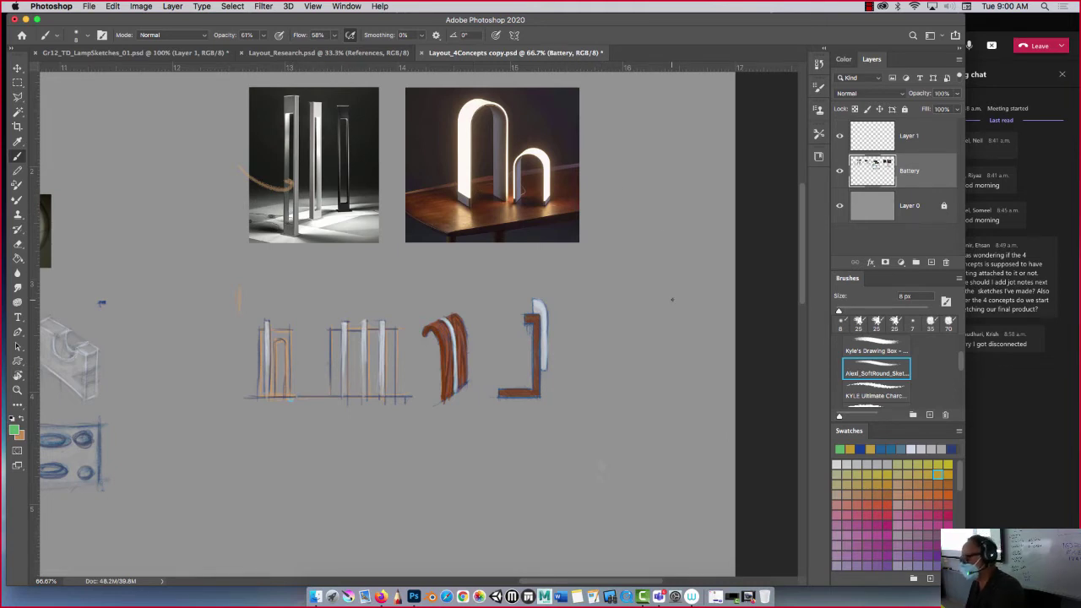
Set a dark blue brush to 100% opacity and sketch a tall round-topped arch outline beside the glowing arch lamp photo
left_click(880, 449)
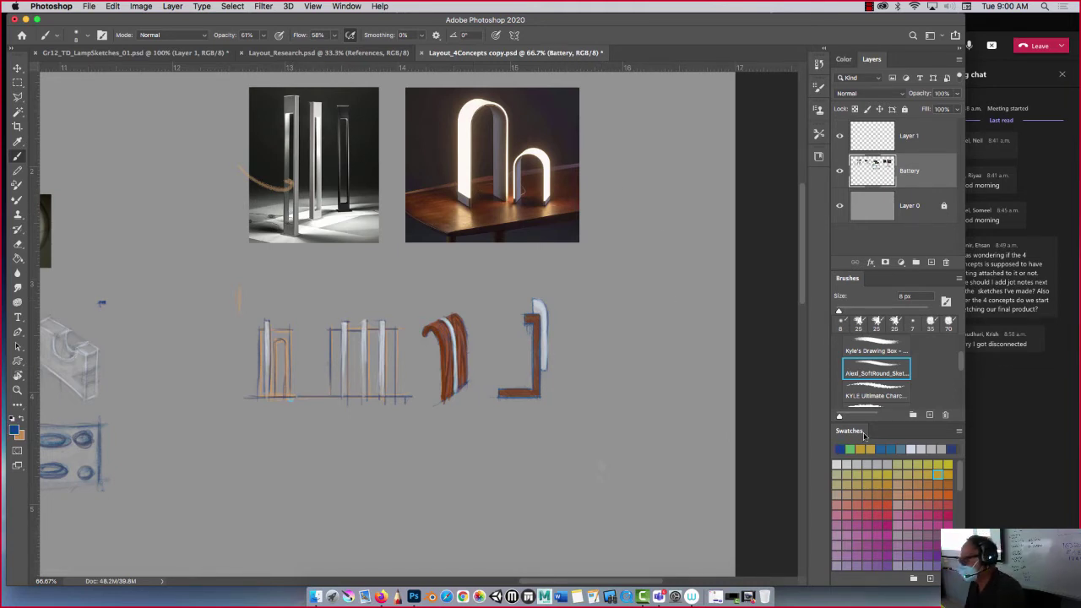
left_click(264, 34)
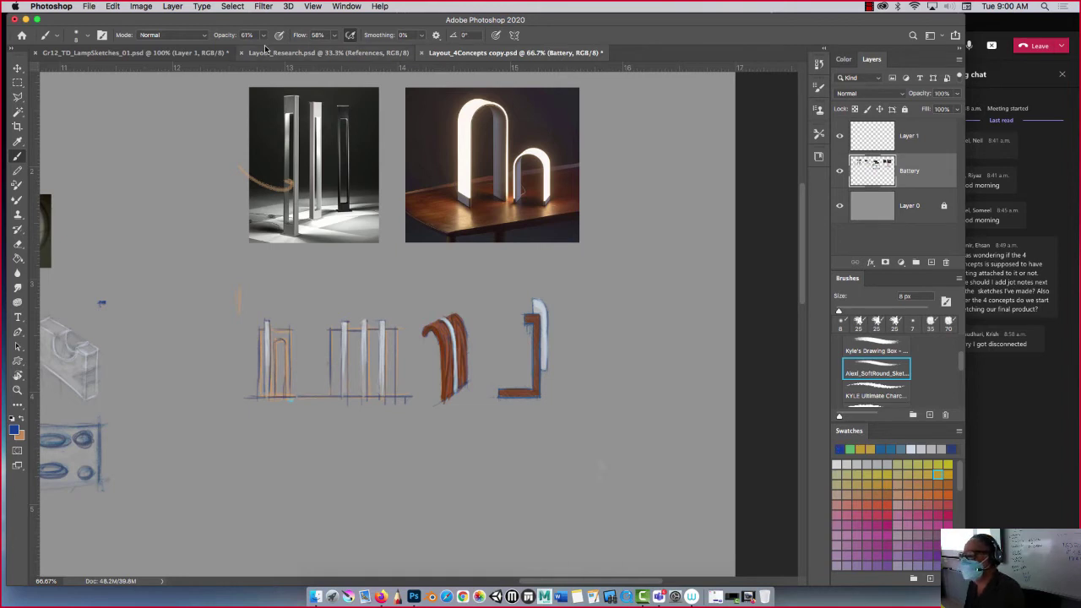
left_click_drag(262, 48, 332, 65)
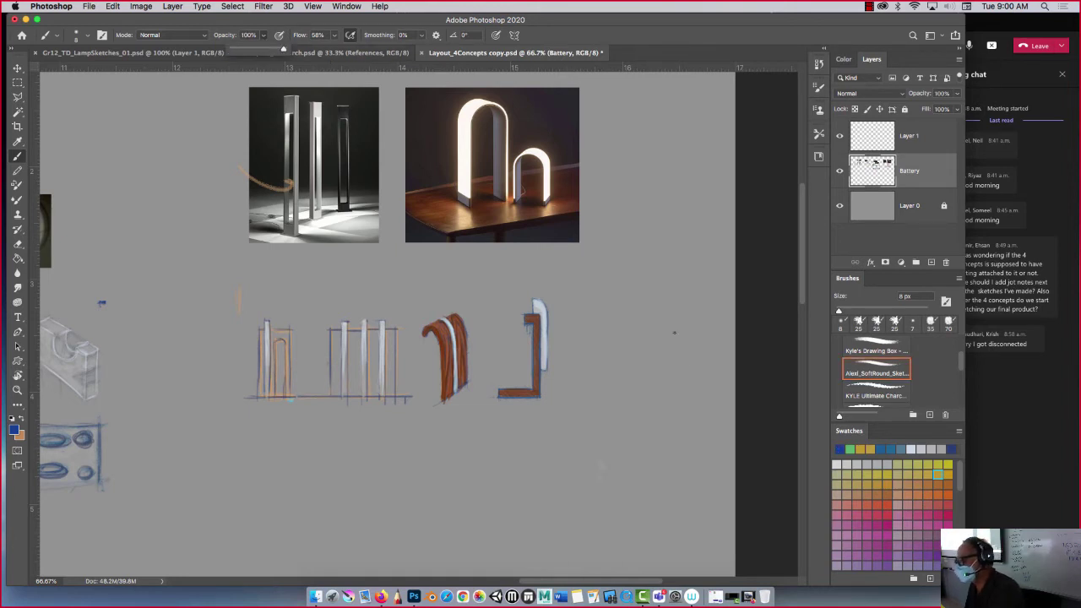
left_click(640, 178)
left_click_drag(684, 285, 684, 203)
mouse_move(682, 267)
left_mouse_down()
mouse_move(683, 222)
mouse_move(644, 264)
mouse_move(643, 288)
mouse_move(684, 287)
left_mouse_up()
mouse_move(646, 200)
left_mouse_down()
mouse_move(683, 196)
mouse_move(644, 292)
mouse_move(642, 274)
left_mouse_up()
left_click_drag(681, 206, 681, 291)
left_click_drag(680, 224, 685, 297)
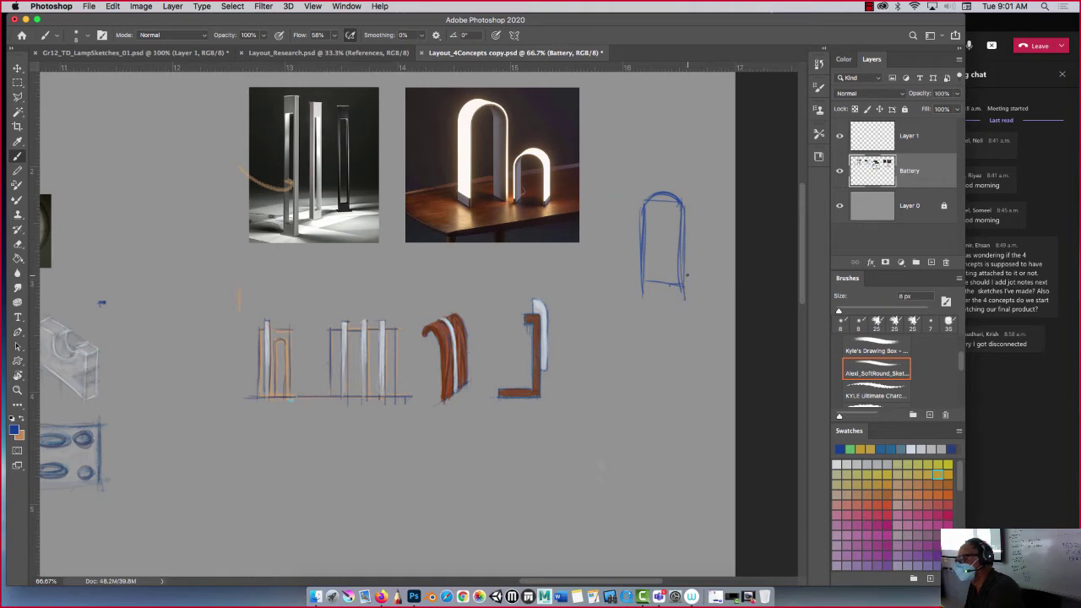
Sketch an arched lamp in perspective below the front-view arch, with a curved top, vertical sides and inner wood-grain lines
mouse_move(677, 346)
left_mouse_down()
mouse_move(648, 338)
mouse_move(653, 446)
mouse_move(680, 430)
left_mouse_up()
mouse_move(681, 432)
left_mouse_down()
mouse_move(650, 448)
mouse_move(673, 433)
left_mouse_up()
left_click_drag(654, 355, 652, 454)
left_click_drag(658, 363, 651, 348)
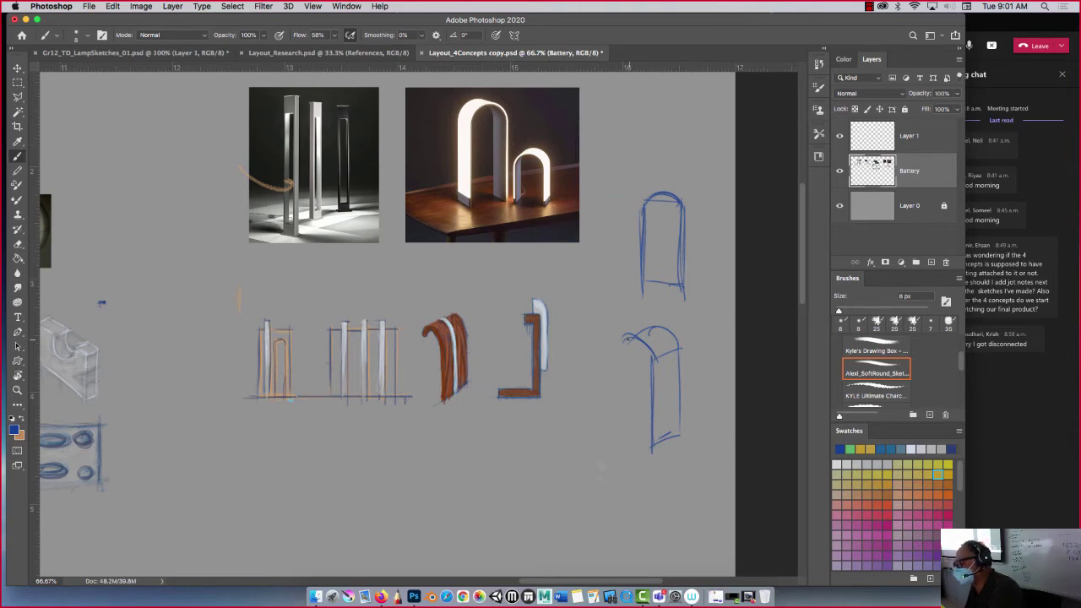
left_click_drag(674, 389, 662, 446)
left_click_drag(660, 407, 671, 348)
left_click_drag(669, 348, 649, 353)
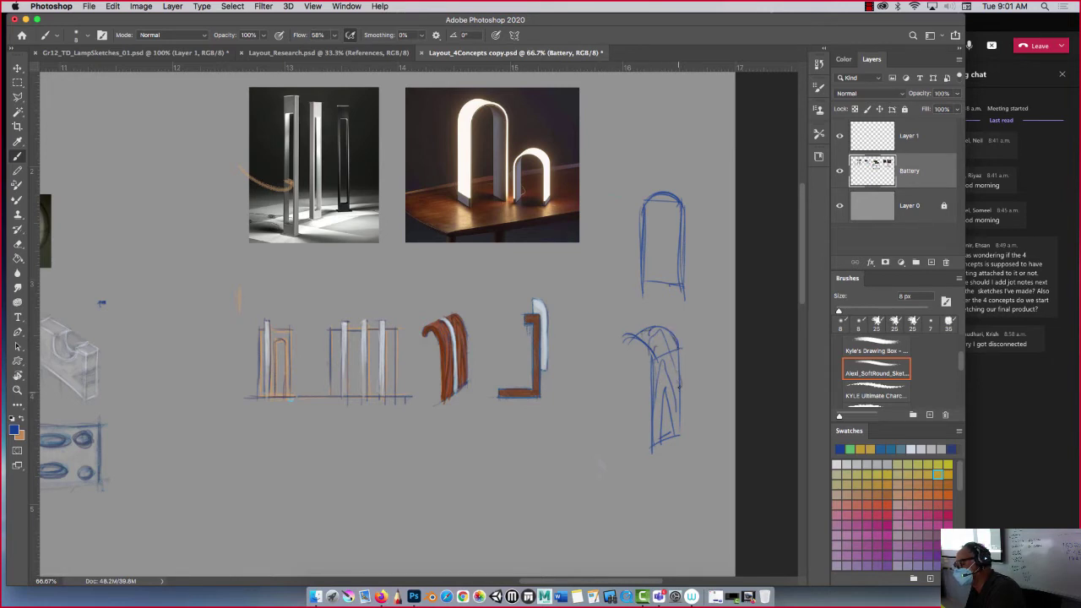
Add a second curved layer to the perspective arch and draw a curved arrow from it to the brown curved lamp sketch
left_click_drag(679, 385, 663, 330)
left_click_drag(652, 346, 661, 321)
mouse_move(667, 380)
left_mouse_down()
mouse_move(683, 430)
mouse_move(647, 357)
mouse_move(646, 444)
mouse_move(640, 407)
left_mouse_up()
mouse_move(641, 448)
left_mouse_down()
mouse_move(637, 343)
mouse_move(616, 339)
left_mouse_up()
left_click_drag(630, 345, 640, 446)
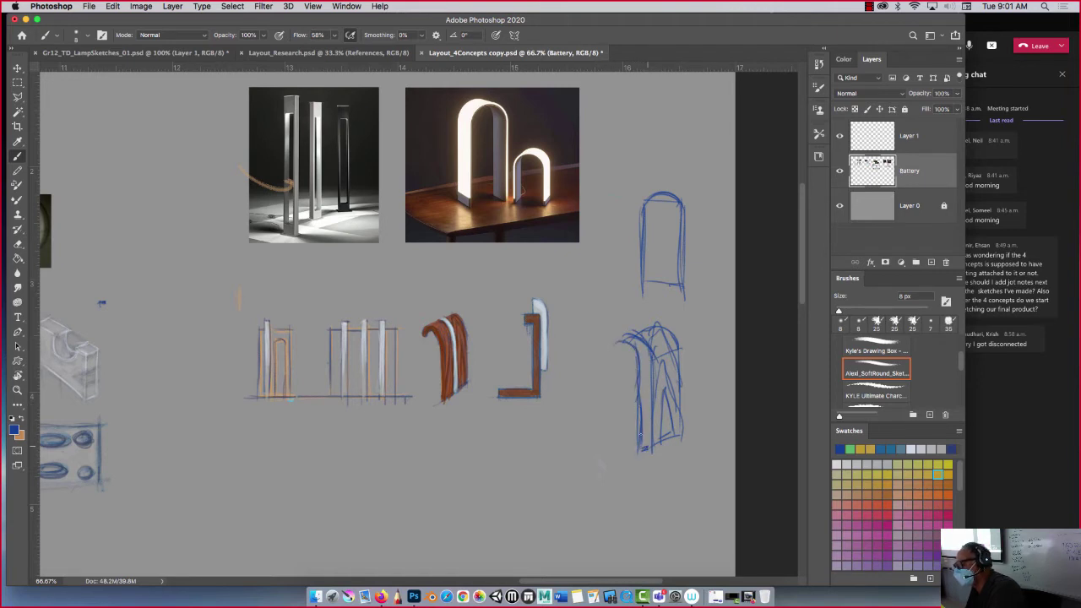
mouse_move(649, 354)
left_mouse_down()
mouse_move(652, 448)
mouse_move(471, 413)
left_mouse_up()
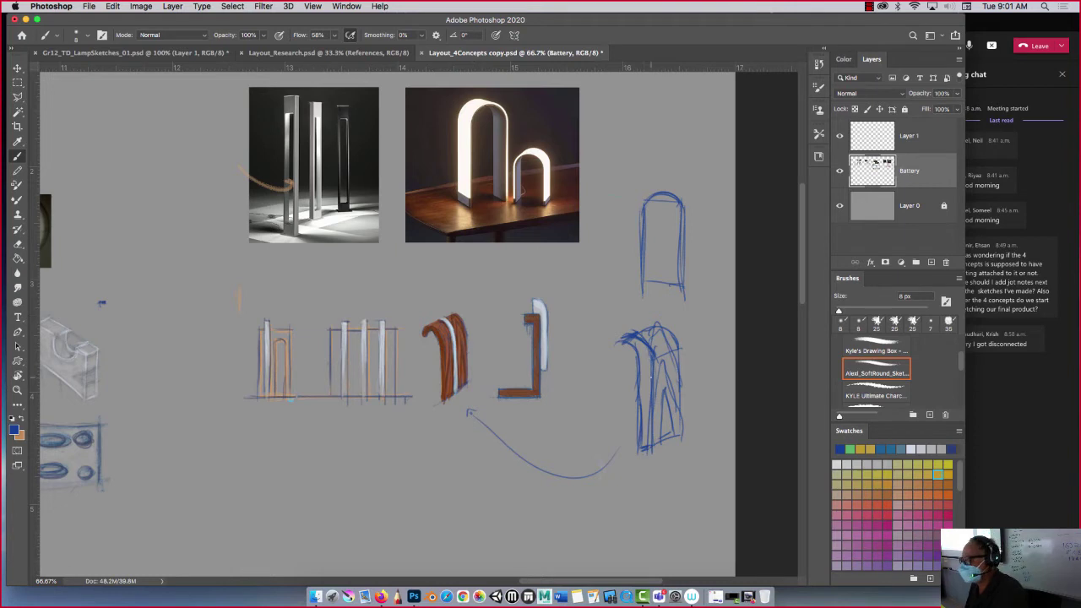
key("super+equal")
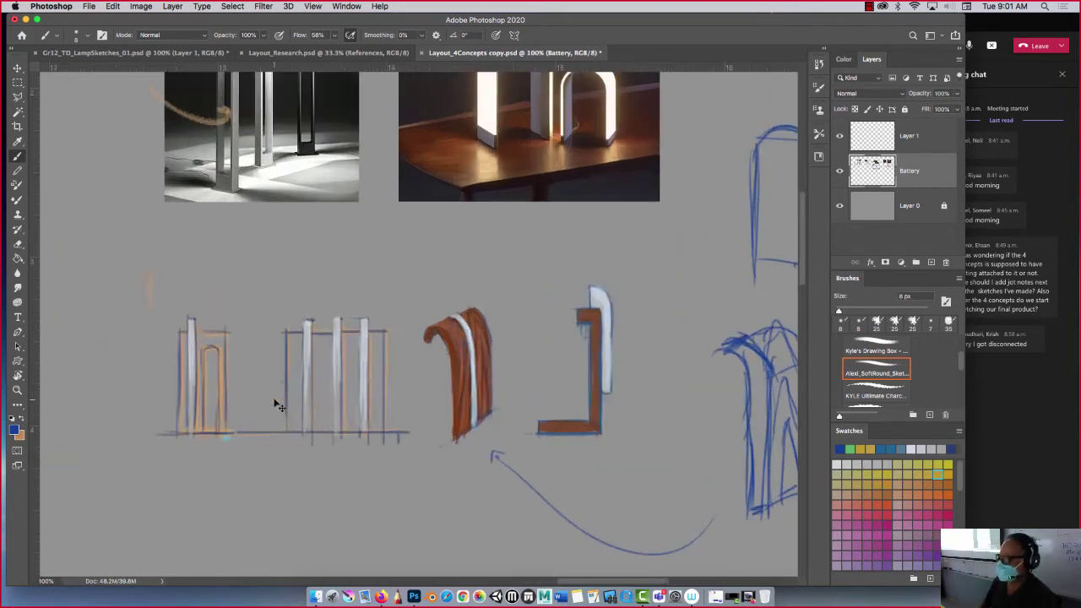
Sketch a dark blue frame below the bar-and-arch lamp sketch, with a slim bar beside it, inner posts and base lines
left_click_drag(146, 445, 217, 345)
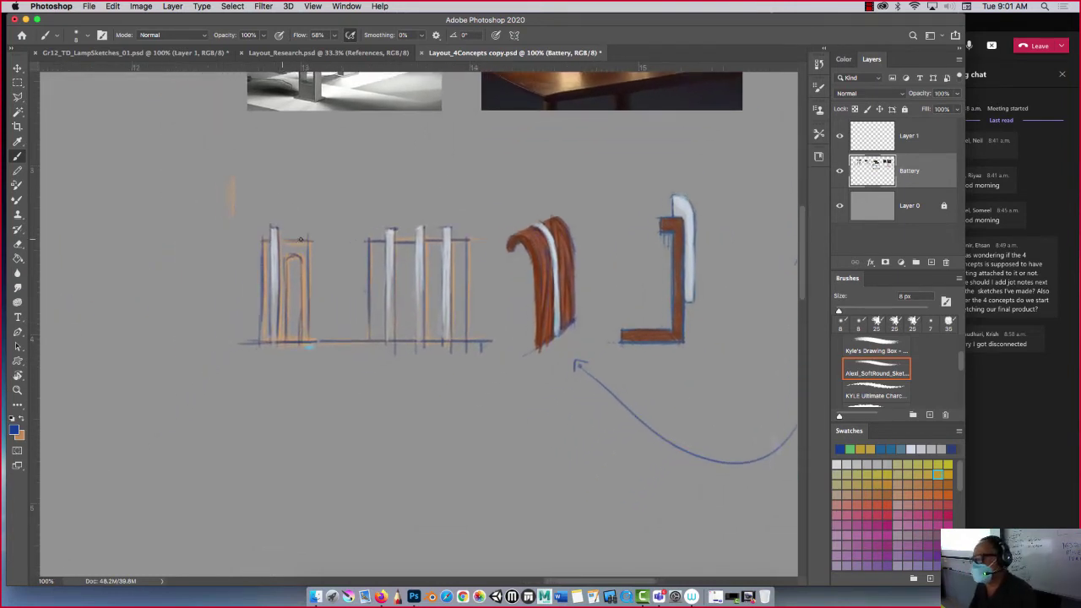
mouse_move(321, 426)
left_mouse_down()
mouse_move(318, 517)
mouse_move(321, 490)
left_mouse_up()
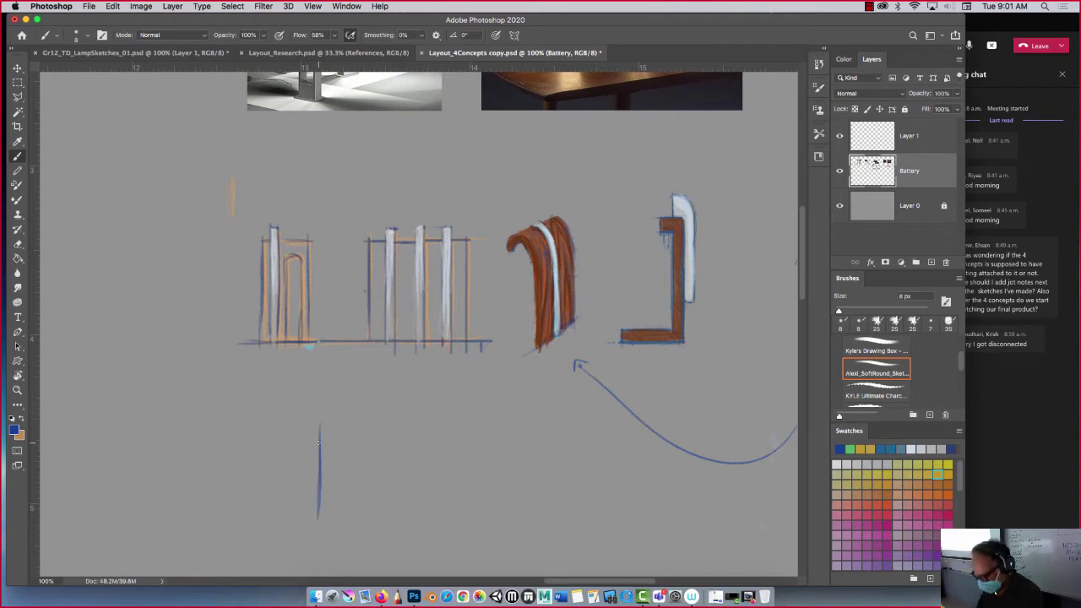
mouse_move(322, 425)
left_mouse_down()
mouse_move(271, 421)
mouse_move(273, 492)
mouse_move(270, 410)
mouse_move(274, 529)
left_mouse_up()
left_click_drag(269, 407, 270, 490)
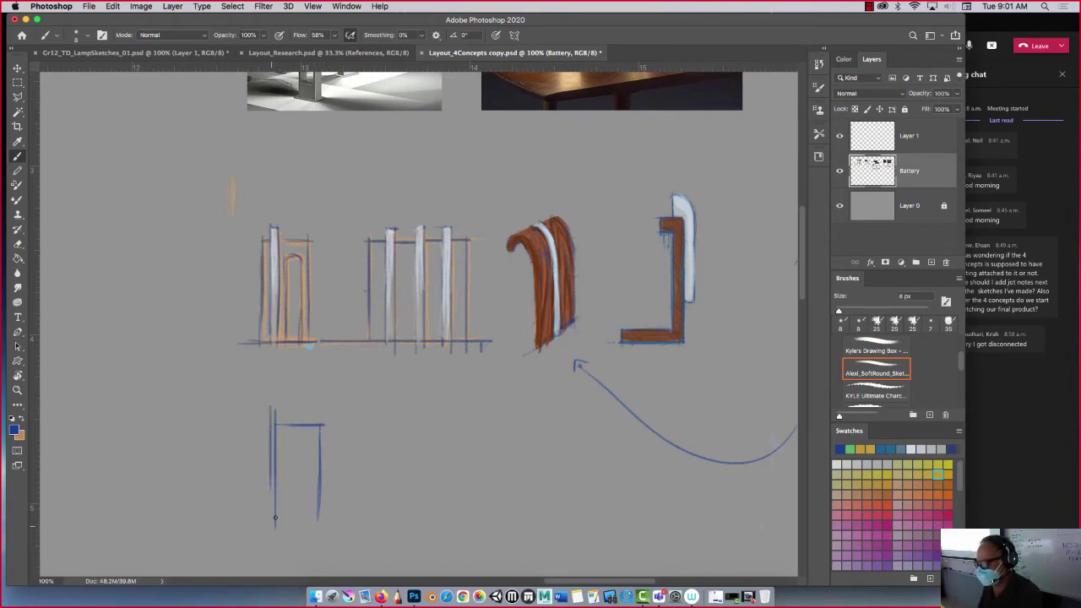
mouse_move(341, 518)
left_mouse_down()
mouse_move(186, 518)
mouse_move(197, 512)
left_mouse_up()
left_click_drag(310, 399, 310, 510)
left_click_drag(287, 410, 289, 507)
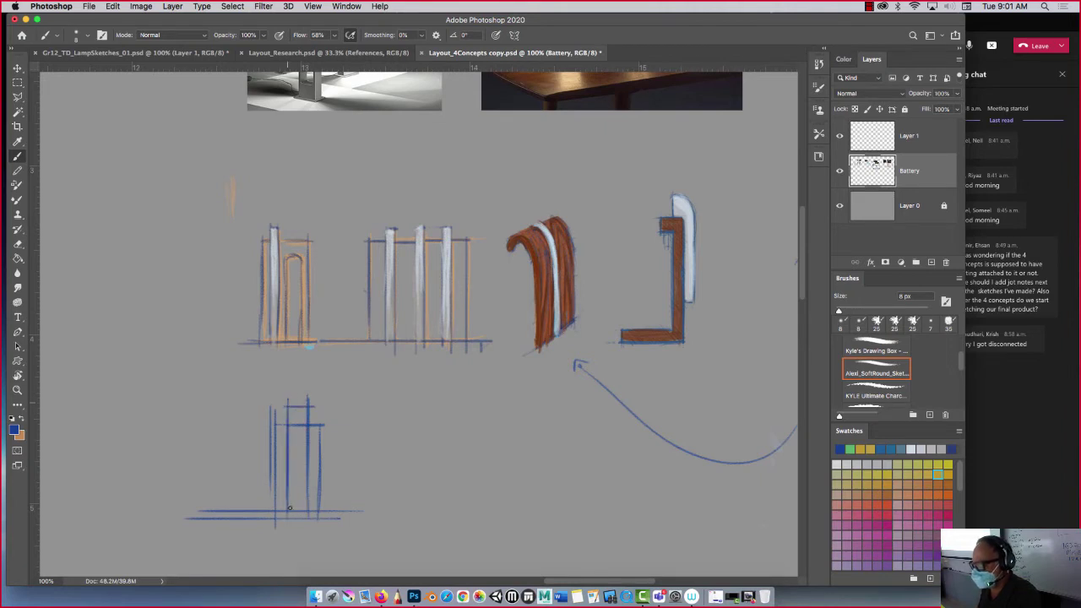
Draw a narrow round-topped arch with tapered legs between the frame's two inner posts
key("super+equal")
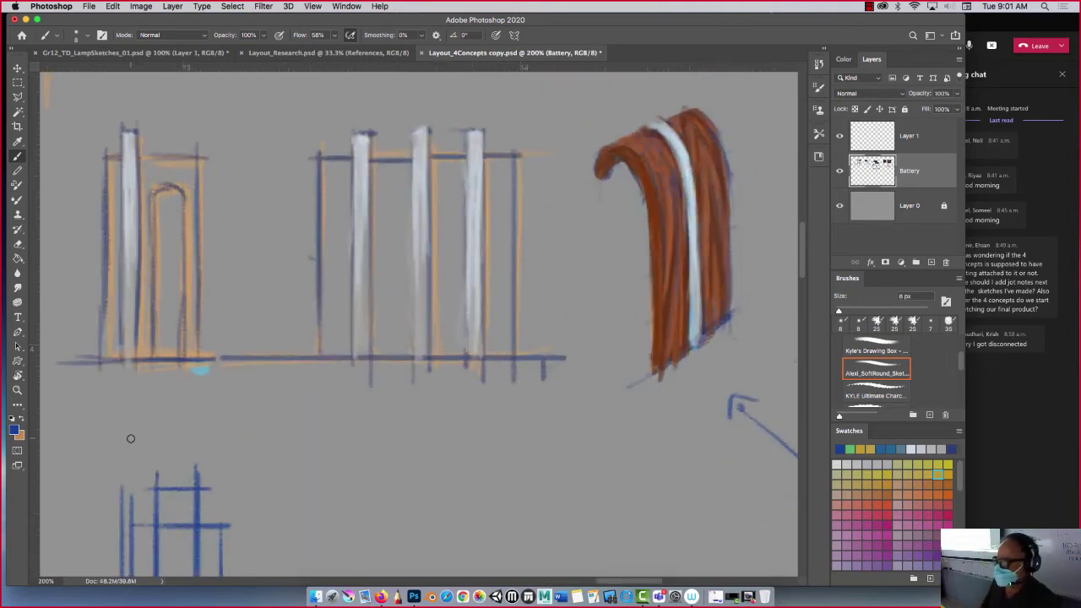
mouse_move(130, 437)
left_mouse_down()
mouse_move(178, 316)
mouse_move(203, 209)
left_mouse_up()
mouse_move(287, 313)
left_mouse_down()
mouse_move(252, 316)
mouse_move(287, 315)
mouse_move(267, 356)
mouse_move(250, 343)
mouse_move(286, 343)
mouse_move(286, 456)
left_mouse_up()
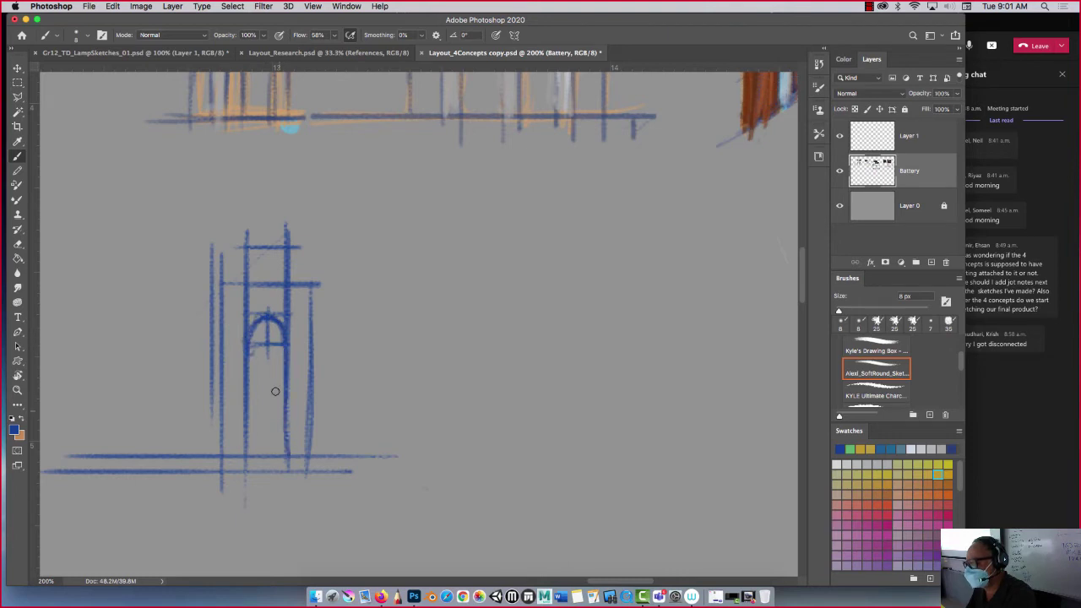
left_click_drag(248, 346, 253, 463)
left_click_drag(286, 369, 279, 446)
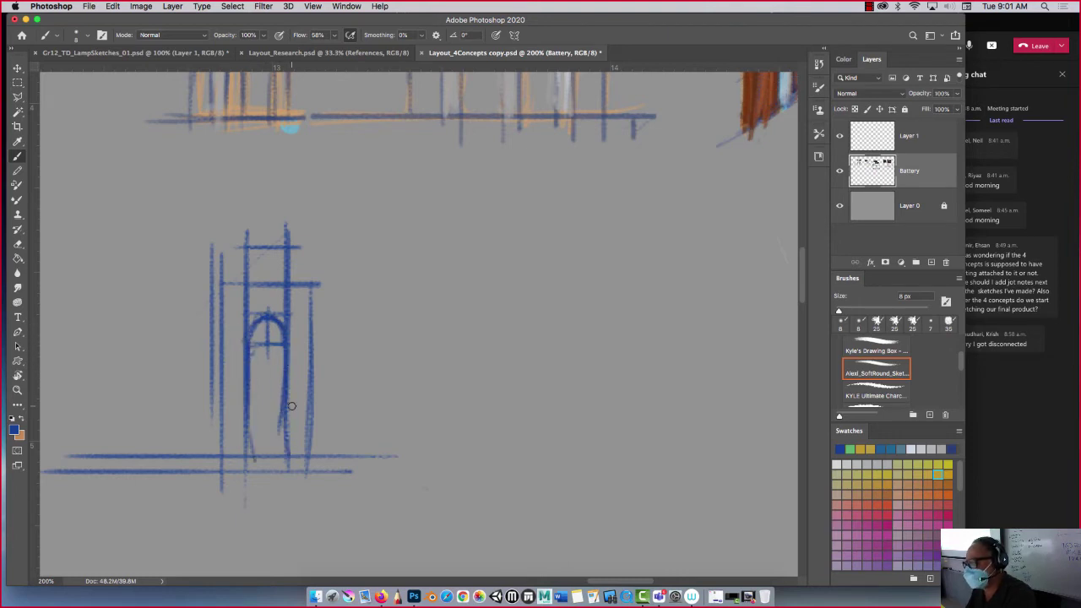
right_click(222, 258)
right_click(199, 275)
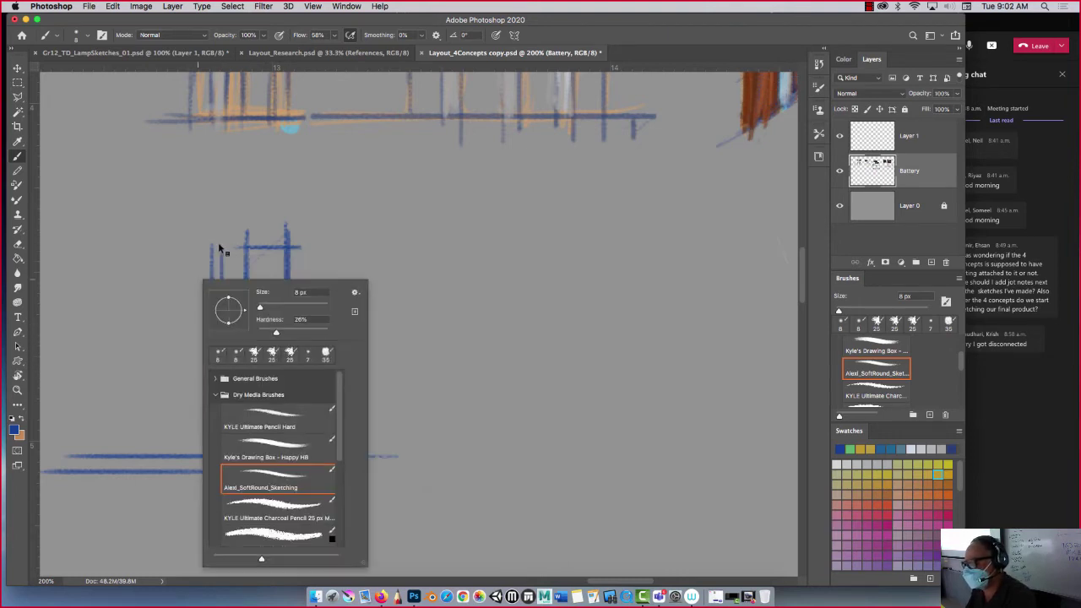
right_click(201, 251)
left_click(185, 246)
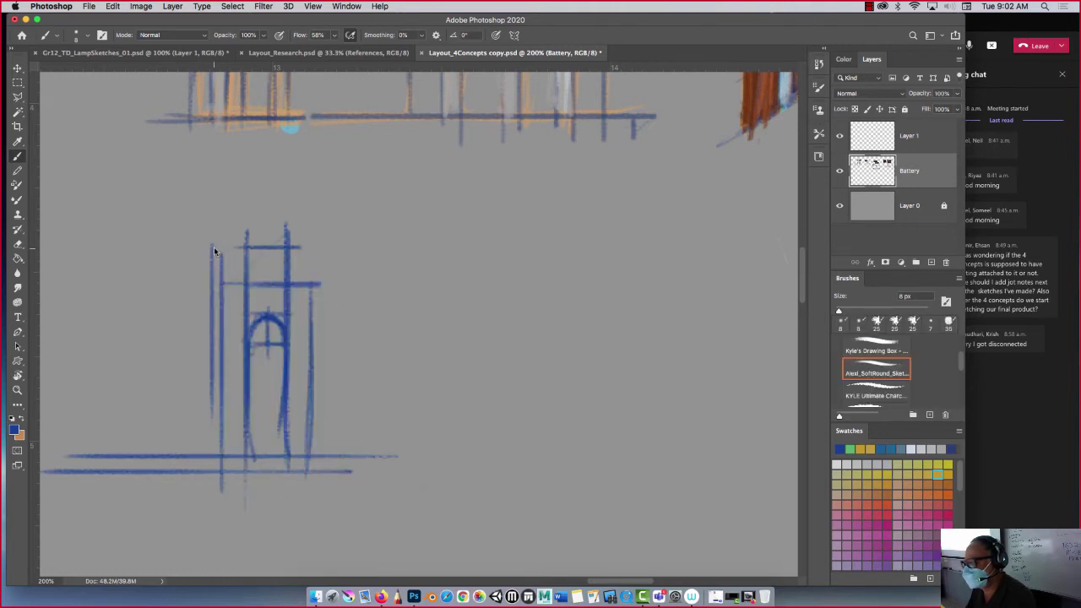
right_click(217, 252)
left_click(180, 258)
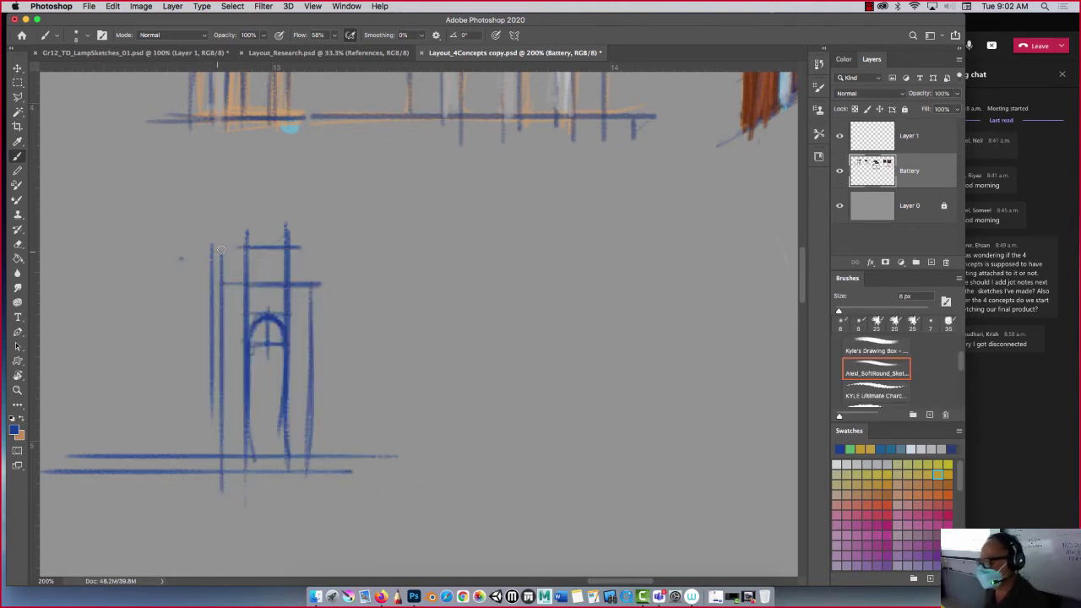
Cap and darken the slim bar beside the frame, and outline a lower side panel on its outer side
mouse_move(220, 250)
left_mouse_down()
mouse_move(207, 456)
mouse_move(209, 358)
mouse_move(211, 444)
left_mouse_up()
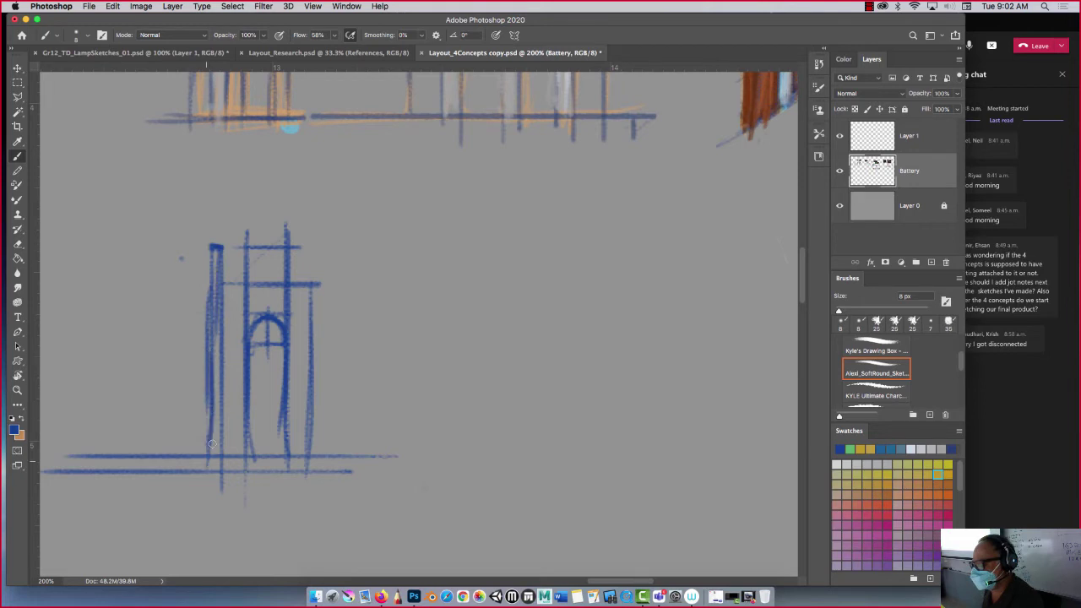
left_click_drag(220, 393, 221, 457)
mouse_move(211, 280)
left_mouse_down()
mouse_move(174, 281)
mouse_move(169, 418)
left_mouse_up()
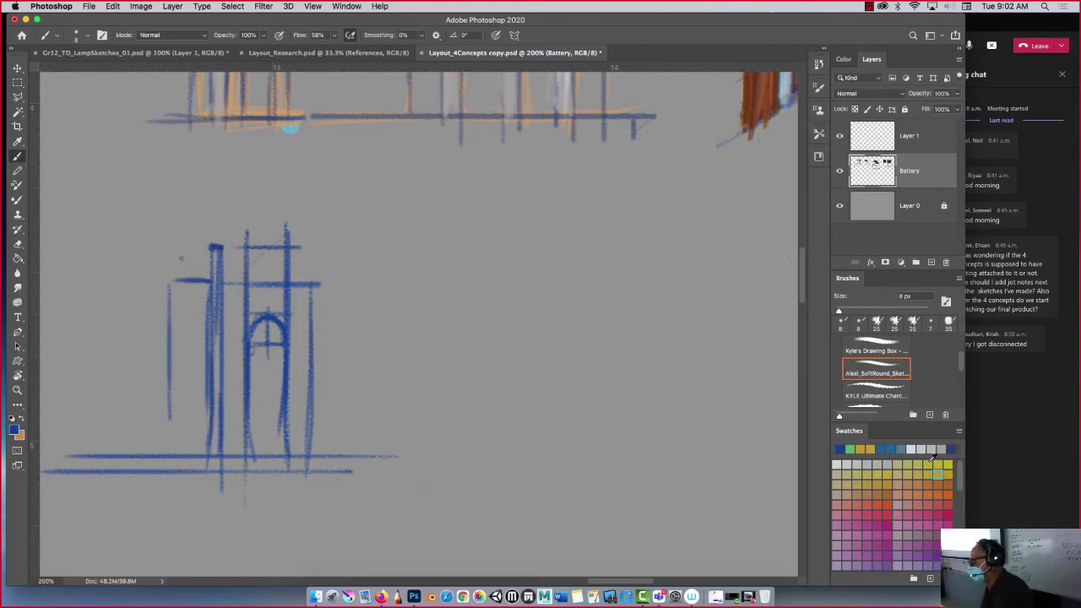
Choose a golden-orange colour and fill the slim capped bar from its cap to the base line
left_click(852, 449)
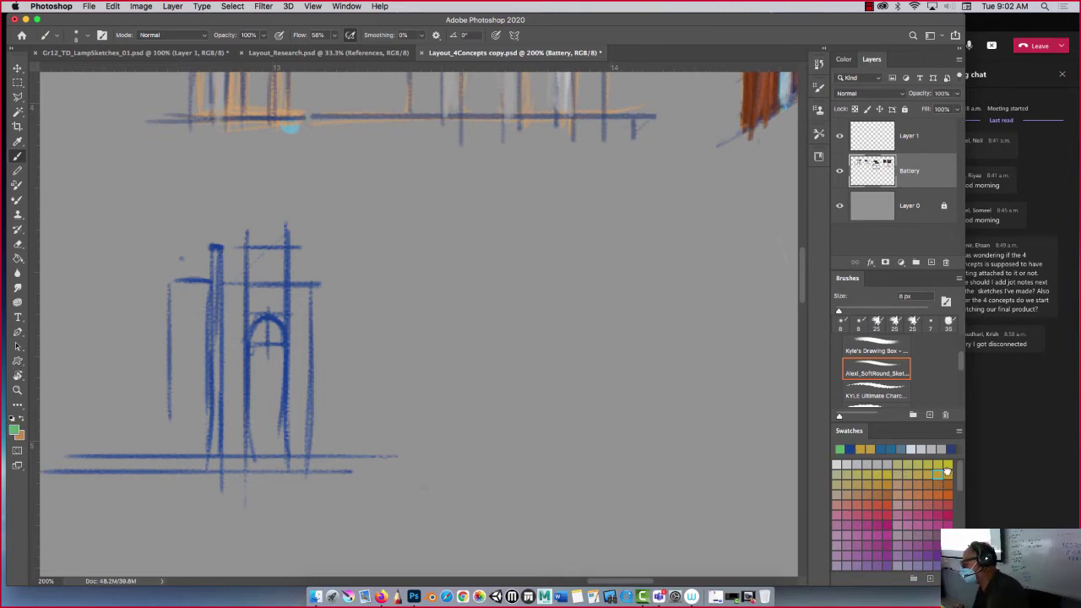
left_click(863, 501)
left_click(888, 483)
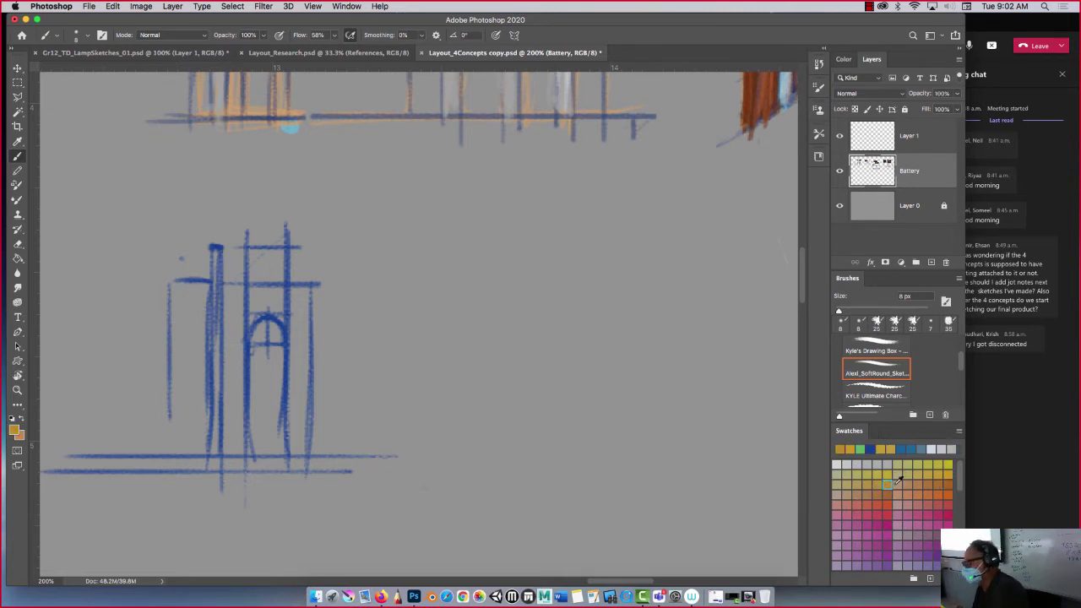
right_click(217, 255)
left_click(223, 222)
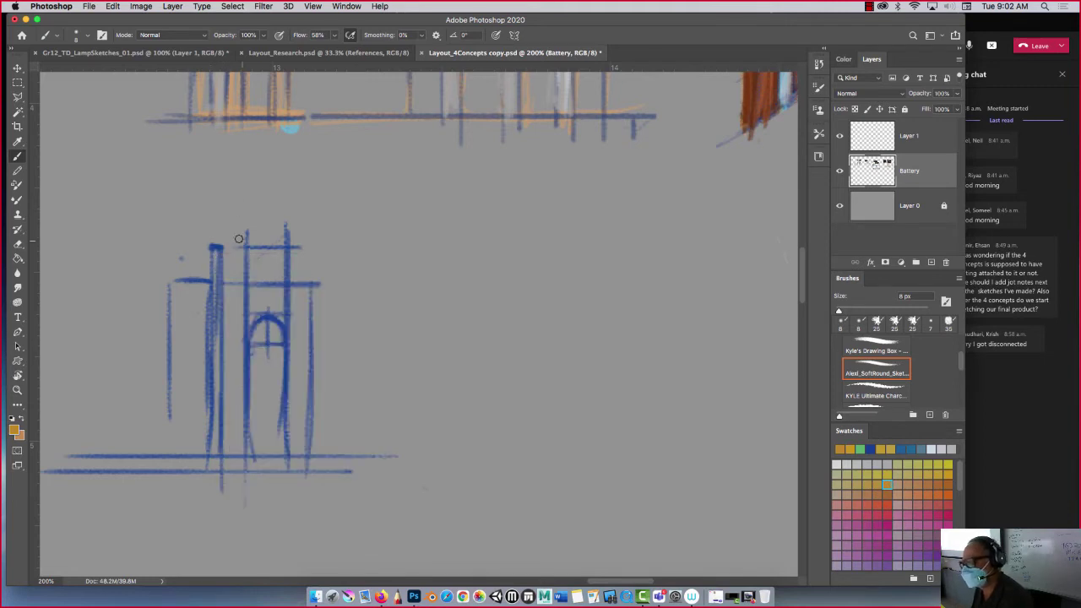
mouse_move(216, 250)
left_mouse_down()
mouse_move(216, 372)
mouse_move(217, 279)
mouse_move(216, 335)
left_mouse_up()
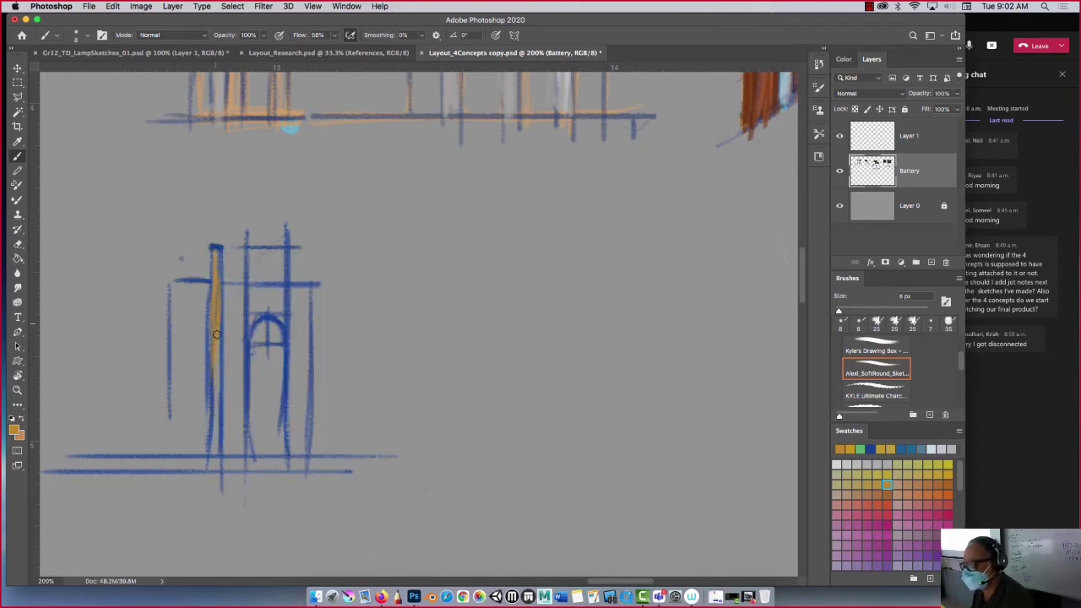
mouse_move(216, 253)
left_mouse_down()
mouse_move(218, 411)
mouse_move(228, 366)
mouse_move(217, 337)
mouse_move(211, 453)
mouse_move(215, 251)
left_mouse_up()
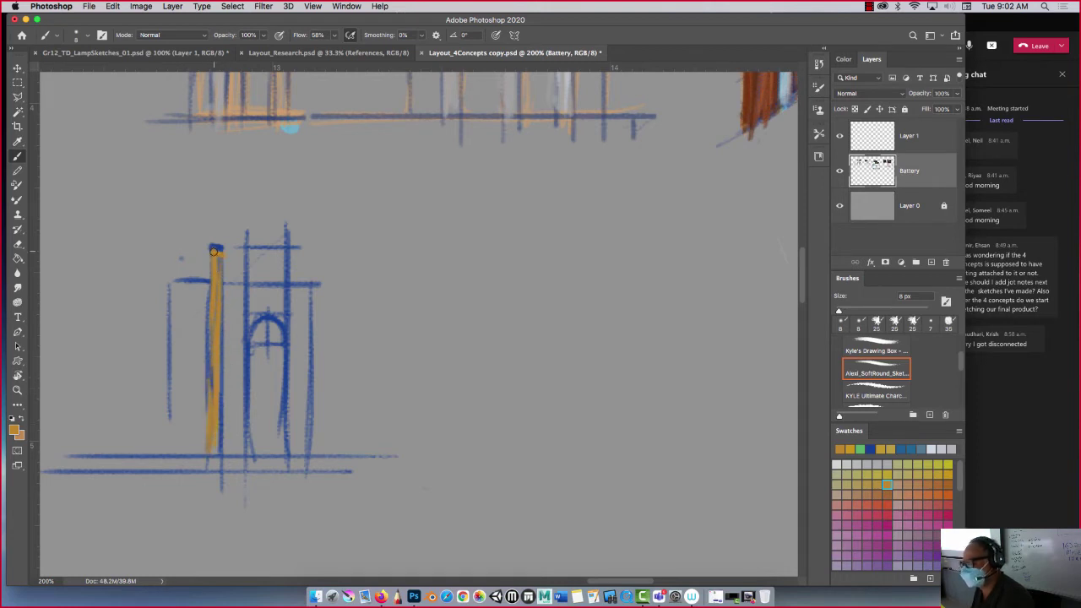
Sketch a pole lamp beside the frame, with a golden glow in its hanging bell shade and a dark blue arm, pole and base
mouse_move(621, 344)
left_mouse_down()
mouse_move(587, 328)
mouse_move(632, 335)
mouse_move(576, 336)
left_mouse_up()
left_click(870, 448)
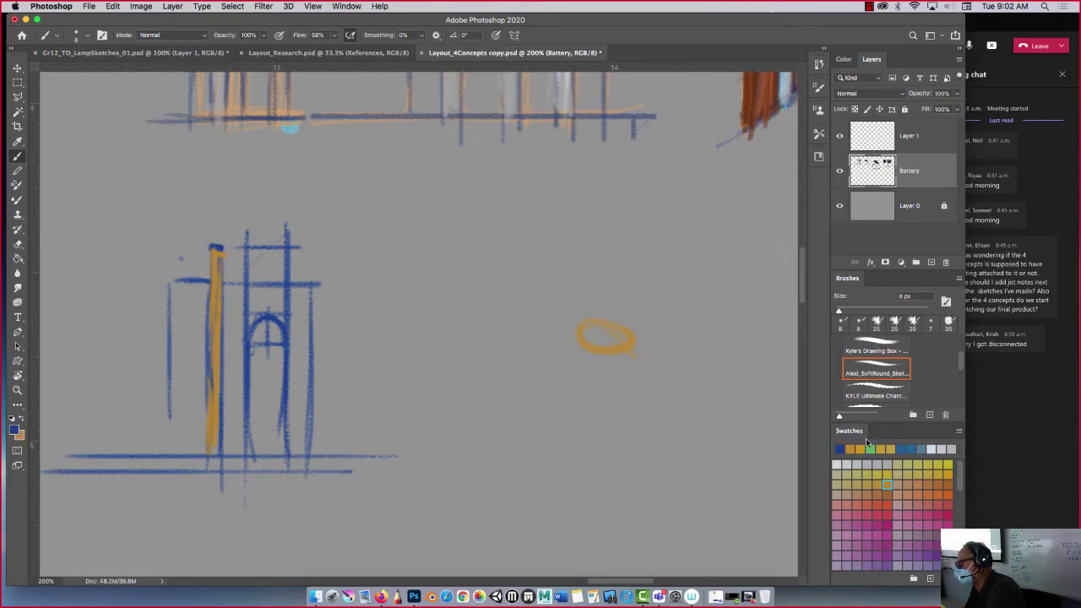
mouse_move(627, 341)
left_mouse_down()
mouse_move(606, 262)
mouse_move(582, 298)
mouse_move(574, 346)
left_mouse_up()
mouse_move(597, 267)
left_mouse_down()
mouse_move(621, 345)
mouse_move(575, 337)
mouse_move(612, 355)
left_mouse_up()
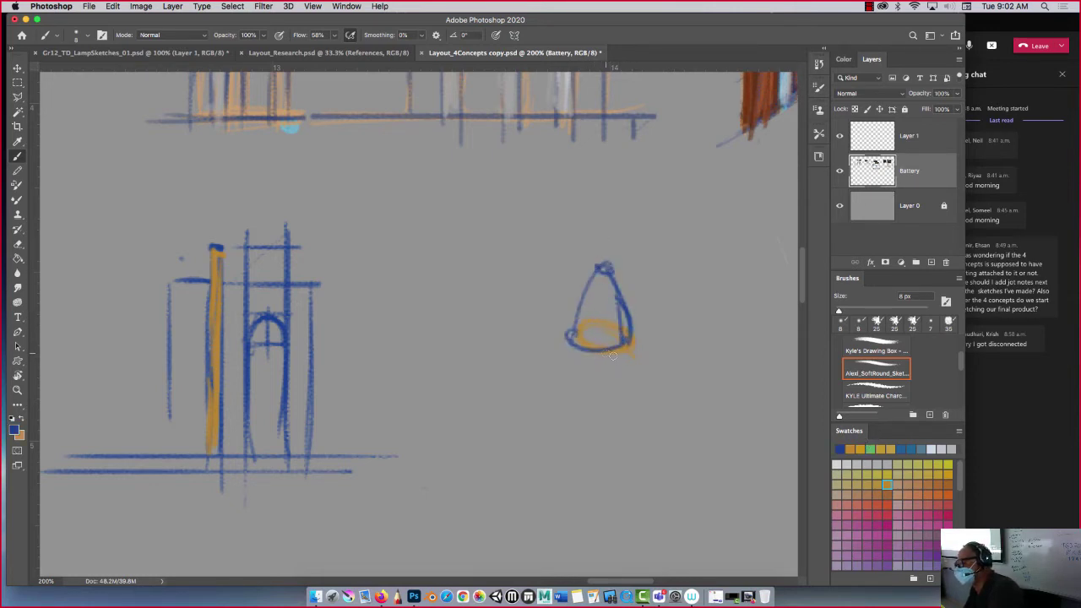
mouse_move(610, 278)
left_mouse_down()
mouse_move(676, 228)
mouse_move(664, 530)
mouse_move(654, 540)
mouse_move(654, 527)
mouse_move(664, 529)
mouse_move(687, 550)
mouse_move(623, 550)
mouse_move(675, 522)
left_mouse_up()
mouse_move(681, 221)
left_mouse_down()
mouse_move(668, 517)
mouse_move(642, 259)
left_mouse_up()
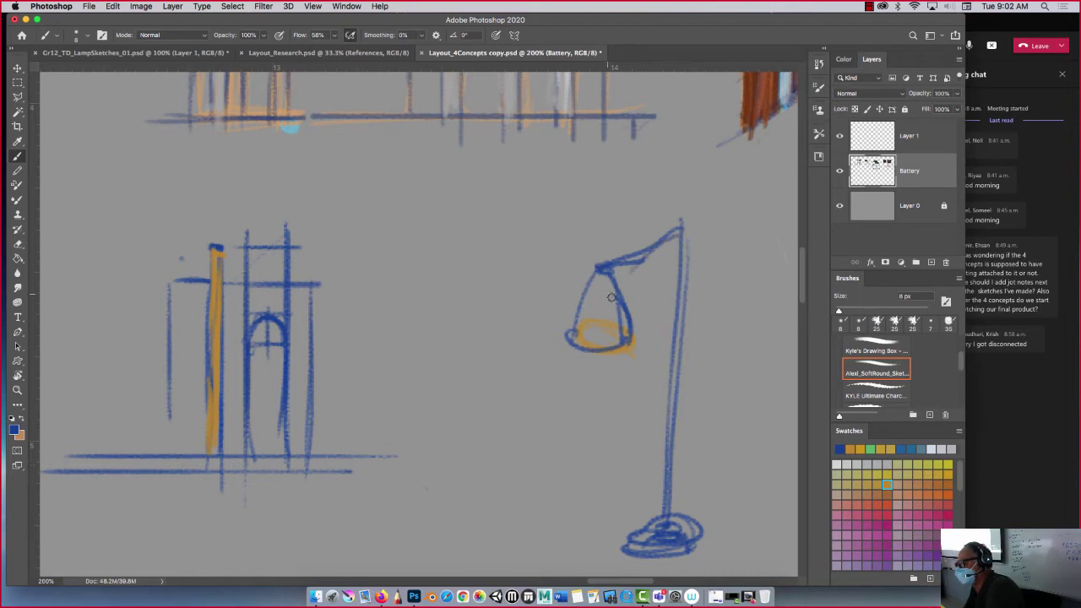
Add an angled branch from the middle of the pole carrying an upward-facing cylindrical shade, and strengthen its outline
mouse_move(669, 399)
left_mouse_down()
mouse_move(731, 327)
mouse_move(749, 346)
mouse_move(731, 276)
mouse_move(771, 279)
mouse_move(723, 328)
left_mouse_up()
mouse_move(775, 283)
left_mouse_down()
mouse_move(736, 339)
mouse_move(740, 320)
left_mouse_up()
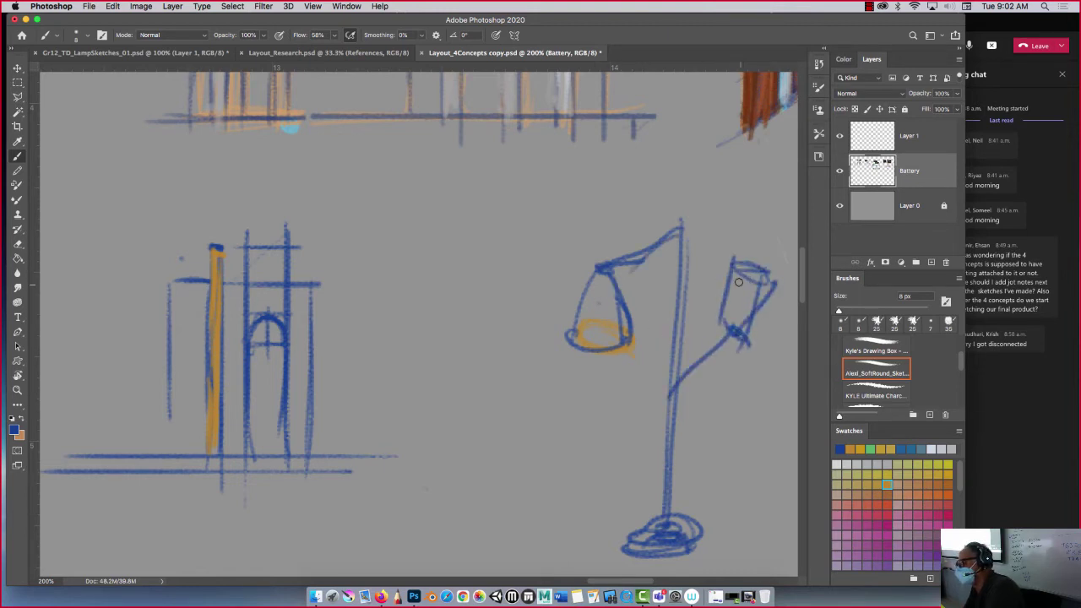
left_click_drag(739, 282, 775, 283)
left_click_drag(775, 284, 737, 331)
mouse_move(744, 279)
left_mouse_down()
mouse_move(726, 340)
mouse_move(690, 372)
left_mouse_up()
mouse_move(674, 235)
left_mouse_down()
mouse_move(689, 216)
mouse_move(664, 486)
left_mouse_up()
left_click_drag(221, 355, 190, 298)
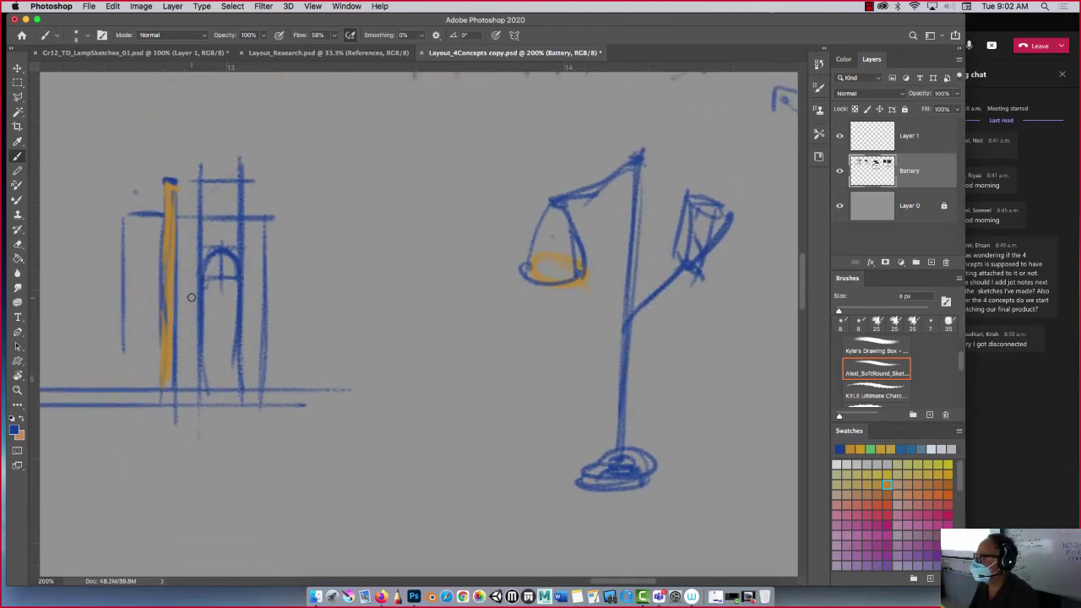
left_click_drag(698, 194, 686, 227)
left_click_drag(687, 225, 676, 271)
mouse_move(743, 227)
left_mouse_down()
mouse_move(735, 202)
mouse_move(668, 292)
left_mouse_up()
Add an upright rectangular shade on top of the pole and draw vertical ribs inside the hanging bell shade
mouse_move(639, 164)
left_mouse_down()
mouse_move(644, 113)
mouse_move(655, 115)
left_mouse_up()
mouse_move(622, 115)
left_mouse_down()
mouse_move(625, 78)
mouse_move(649, 78)
left_mouse_up()
left_click_drag(648, 71, 647, 128)
left_click_drag(495, 139, 490, 235)
mouse_move(618, 212)
left_mouse_down()
mouse_move(642, 211)
mouse_move(623, 154)
left_mouse_up()
mouse_move(623, 154)
left_mouse_down()
mouse_move(659, 157)
mouse_move(638, 220)
mouse_move(651, 218)
left_mouse_up()
mouse_move(620, 217)
left_mouse_down()
mouse_move(625, 152)
mouse_move(664, 159)
mouse_move(638, 230)
left_mouse_up()
mouse_move(658, 161)
left_mouse_down()
mouse_move(651, 218)
mouse_move(622, 169)
mouse_move(620, 221)
left_mouse_up()
mouse_move(559, 294)
left_mouse_down()
mouse_move(581, 371)
mouse_move(556, 375)
left_mouse_up()
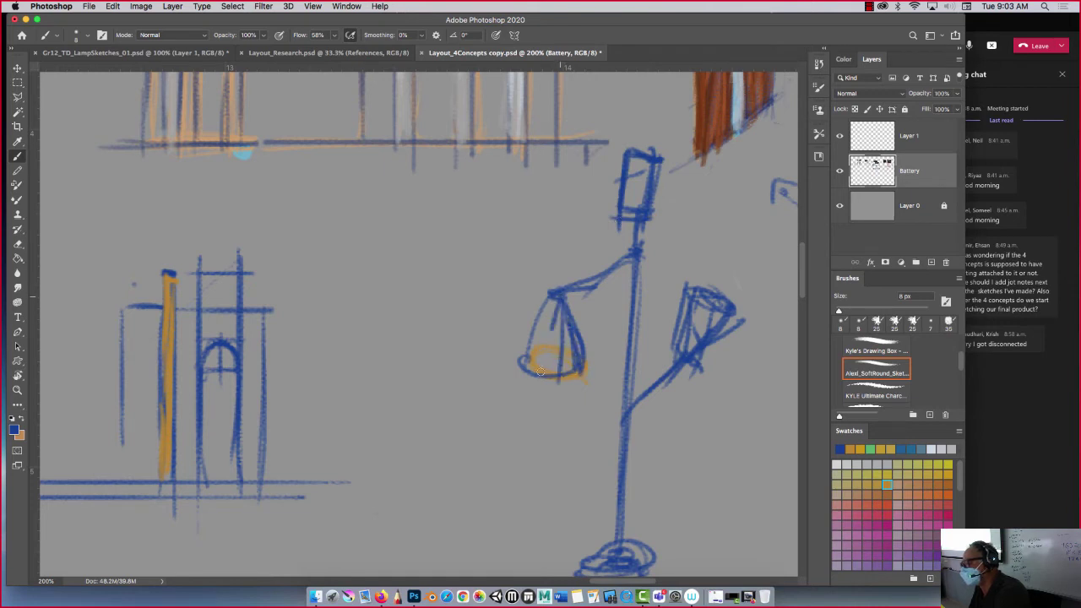
left_click_drag(551, 315, 535, 376)
Draw an arrow pointing at the lamp's pole and write "REF" above it
left_click_drag(324, 419, 258, 361)
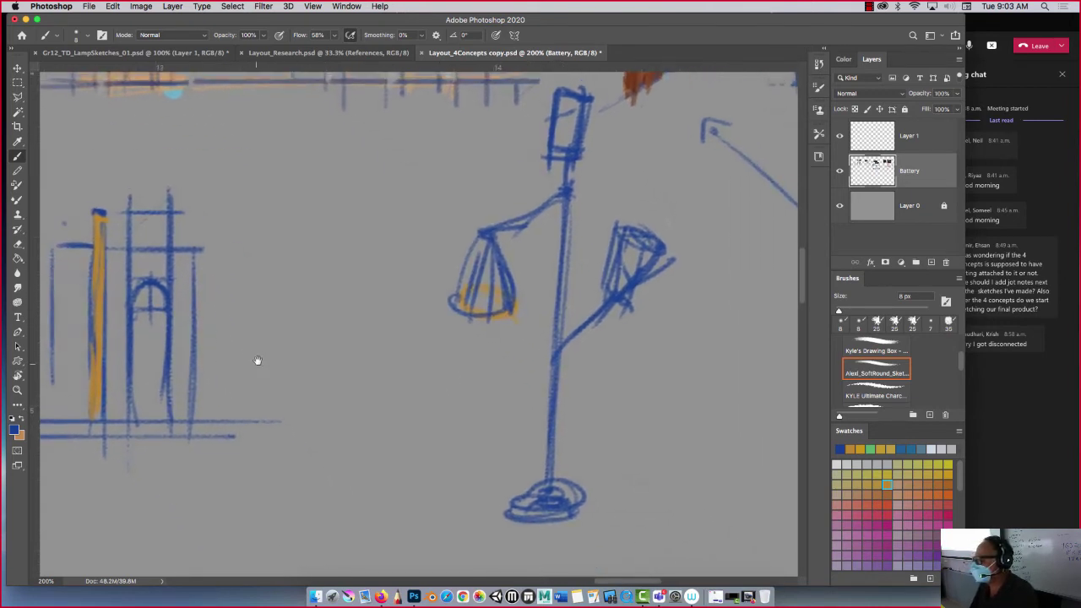
mouse_move(673, 418)
left_mouse_down()
mouse_move(616, 370)
mouse_move(640, 371)
left_mouse_up()
left_click_drag(611, 371, 623, 393)
mouse_move(667, 316)
left_mouse_down()
mouse_move(661, 336)
mouse_move(693, 350)
mouse_move(698, 377)
mouse_move(718, 354)
left_mouse_up()
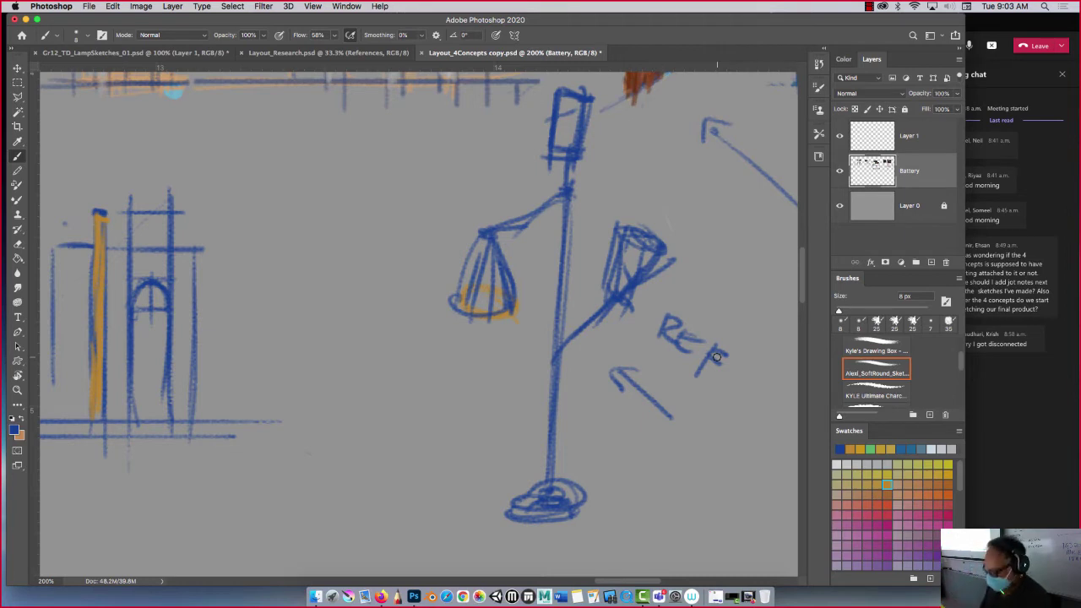
Add curved leader lines labelling the angled shade "Gloss" and the hanging bell shade "REC ?"
mouse_move(626, 241)
left_mouse_down()
mouse_move(652, 182)
mouse_move(674, 213)
mouse_move(701, 217)
left_mouse_up()
left_click_drag(709, 210, 714, 243)
left_click_drag(736, 226, 731, 250)
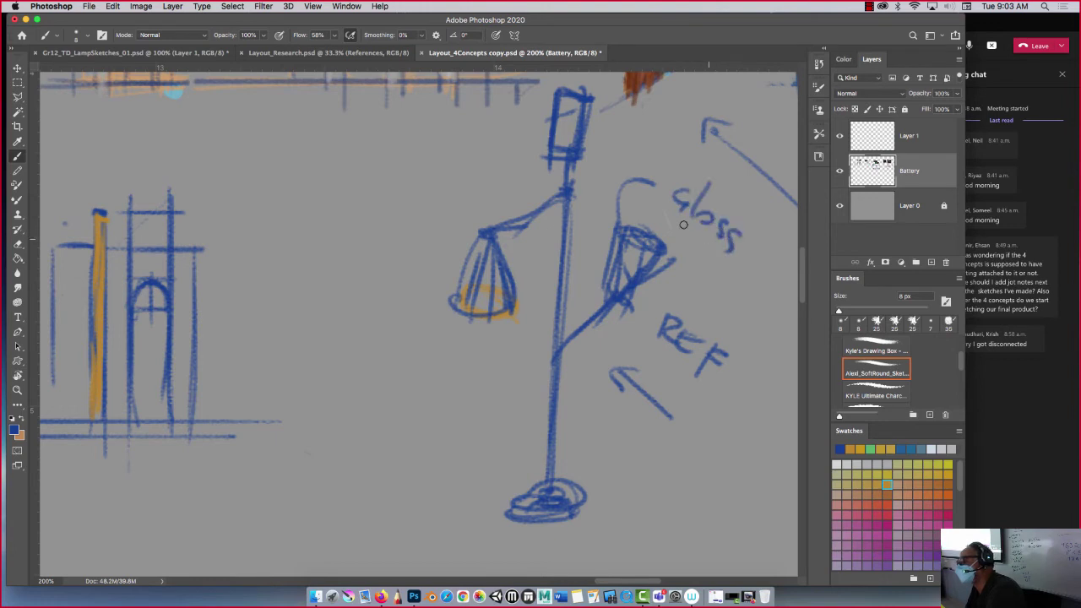
mouse_move(474, 250)
left_mouse_down()
mouse_move(403, 237)
mouse_move(369, 252)
mouse_move(404, 254)
mouse_move(411, 272)
mouse_move(380, 315)
left_mouse_up()
left_click(372, 326)
Sketch a thick cylinder around the lower pole and label it "CONC." with a leader line
mouse_move(554, 364)
left_mouse_down()
mouse_move(549, 471)
mouse_move(561, 365)
mouse_move(543, 372)
mouse_move(540, 348)
mouse_move(549, 363)
mouse_move(532, 427)
mouse_move(547, 495)
mouse_move(561, 496)
mouse_move(564, 396)
mouse_move(618, 458)
mouse_move(665, 472)
mouse_move(696, 507)
left_mouse_up()
left_click(718, 515)
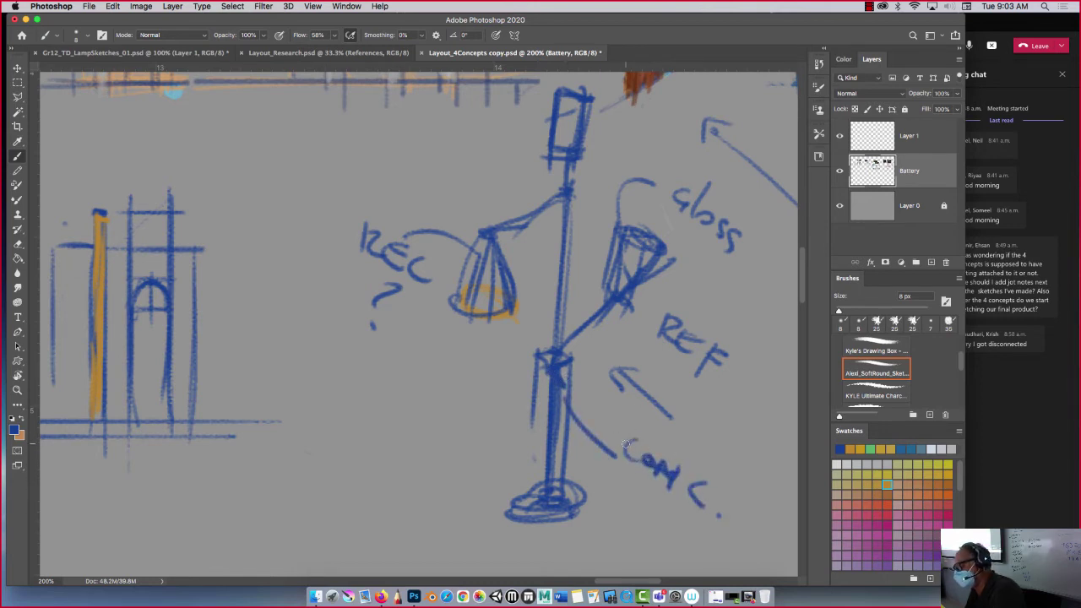
left_click_drag(538, 355, 529, 460)
left_click_drag(539, 362, 544, 437)
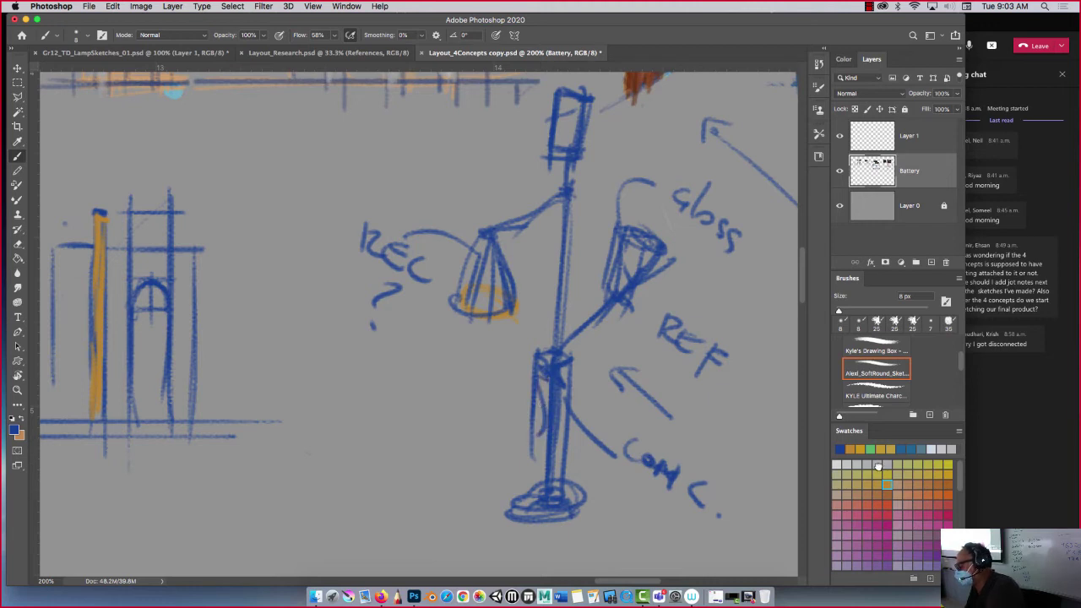
Shade the cylinder around the lower pole with light grey strokes, covering its top rim, sides and front
left_click(879, 466)
left_click_drag(536, 370, 547, 386)
left_click_drag(540, 372, 549, 482)
left_click_drag(553, 353, 553, 481)
mouse_move(562, 360)
left_mouse_down()
mouse_move(549, 494)
mouse_move(566, 490)
mouse_move(574, 350)
mouse_move(528, 354)
mouse_move(571, 363)
mouse_move(529, 494)
left_mouse_up()
left_click_drag(532, 372, 532, 439)
mouse_move(554, 372)
left_mouse_down()
mouse_move(554, 498)
mouse_move(568, 495)
mouse_move(523, 485)
left_mouse_up()
left_click_drag(532, 355, 556, 368)
mouse_move(550, 412)
left_mouse_down()
mouse_move(551, 498)
mouse_move(574, 488)
mouse_move(536, 522)
mouse_move(546, 516)
left_mouse_up()
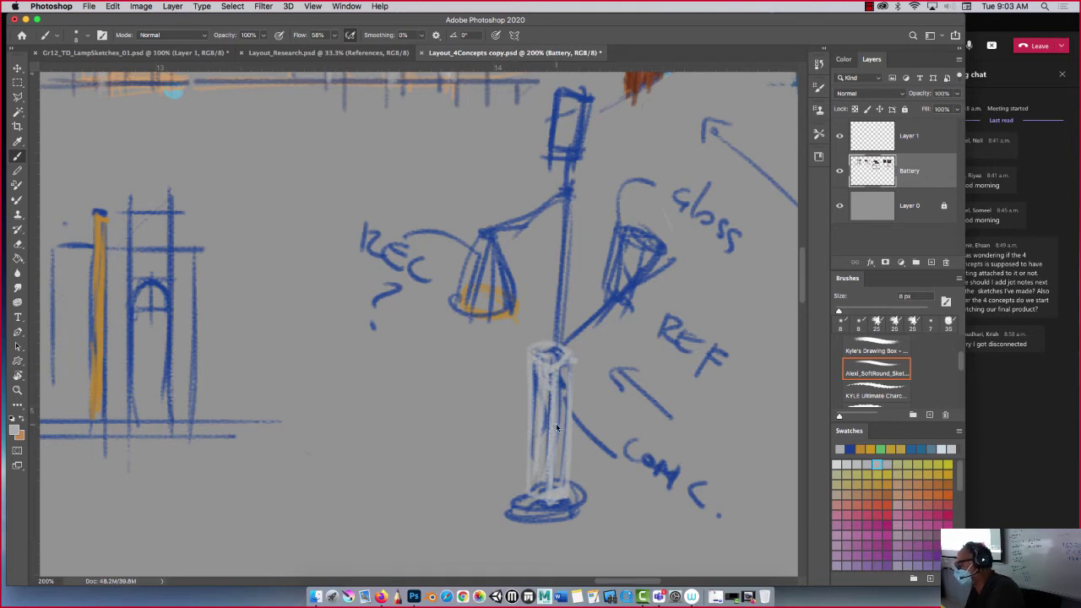
left_click(887, 466)
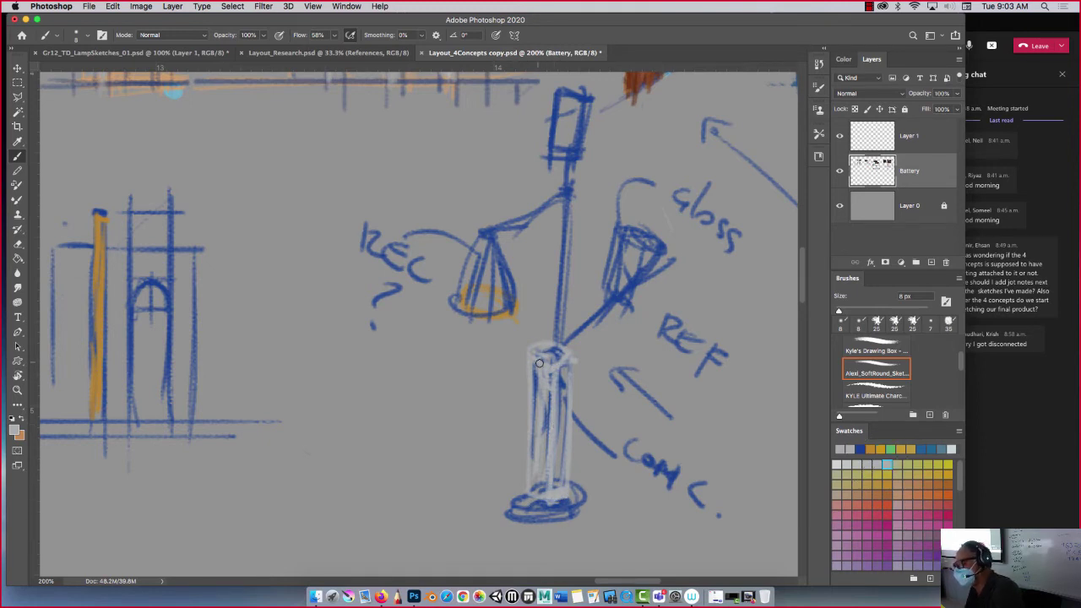
mouse_move(546, 400)
left_mouse_down()
mouse_move(546, 507)
mouse_move(530, 468)
mouse_move(530, 509)
mouse_move(564, 500)
left_mouse_up()
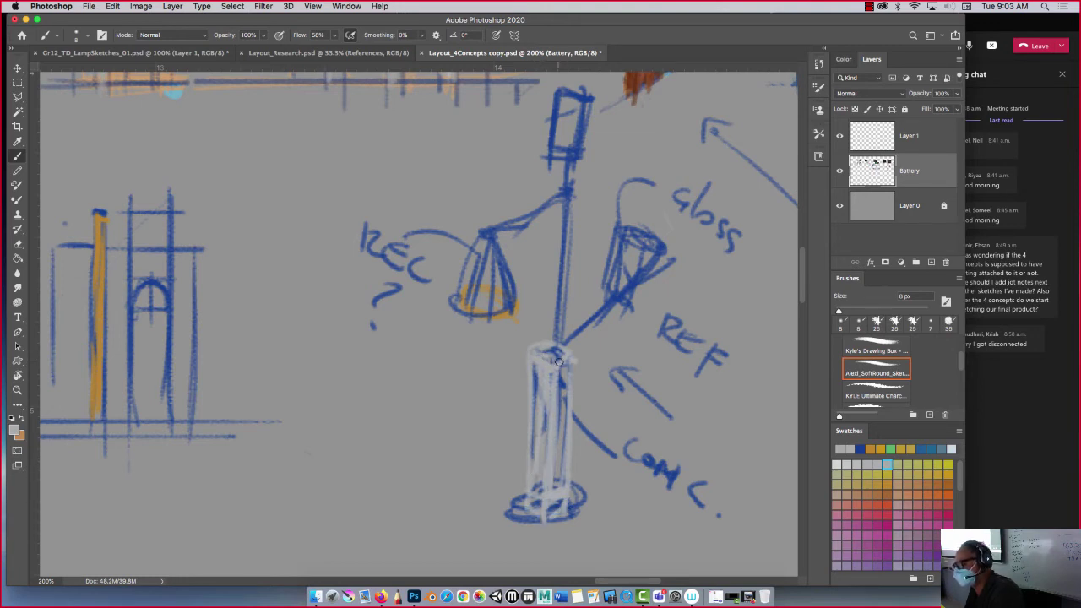
left_click_drag(559, 375, 560, 477)
Add a grey stroke along the pole above the cylinder, and redraw the pole and its joint in dark blue
mouse_move(545, 346)
left_mouse_down()
mouse_move(556, 355)
mouse_move(555, 258)
left_mouse_up()
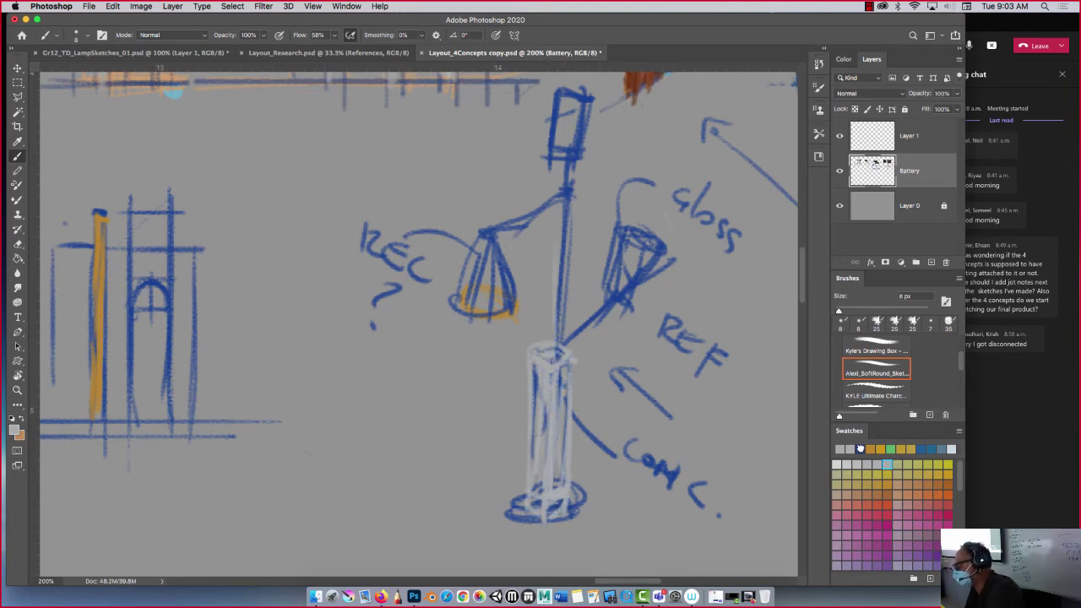
left_click(557, 325, "alt")
mouse_move(546, 341)
left_mouse_down()
mouse_move(557, 240)
mouse_move(553, 338)
left_mouse_up()
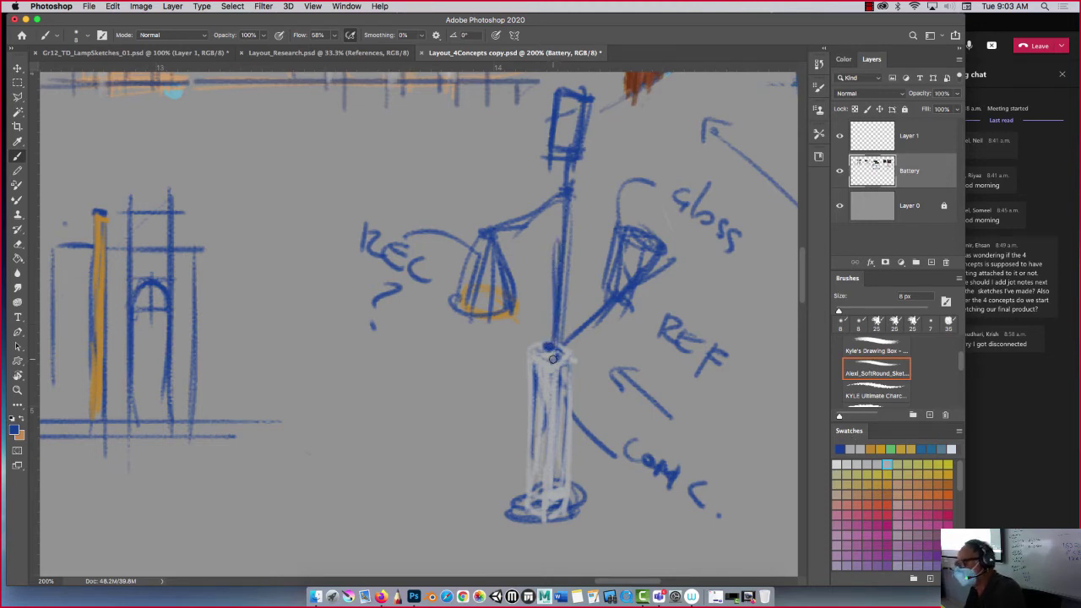
Sketch a rectangular block in perspective beside the pole lamp, drawing its top face and three vertical edges in dark blue
mouse_move(450, 386)
left_mouse_down()
mouse_move(388, 419)
mouse_move(440, 381)
mouse_move(381, 404)
mouse_move(339, 372)
mouse_move(450, 384)
left_mouse_up()
left_click_drag(345, 385, 346, 471)
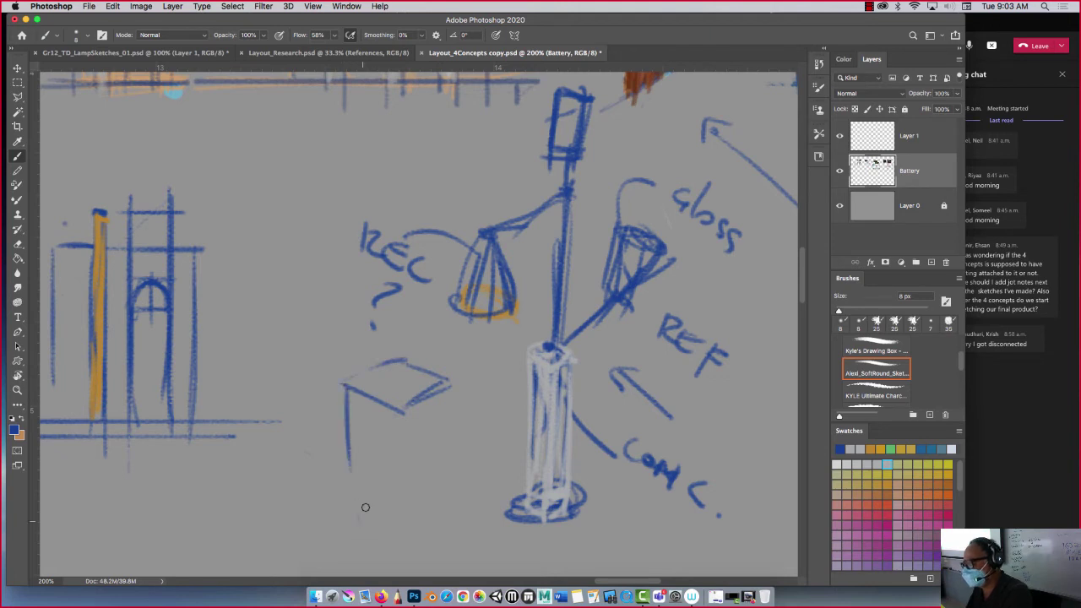
left_click_drag(402, 411, 399, 522)
left_click_drag(446, 385, 448, 523)
left_click_drag(446, 387, 443, 498)
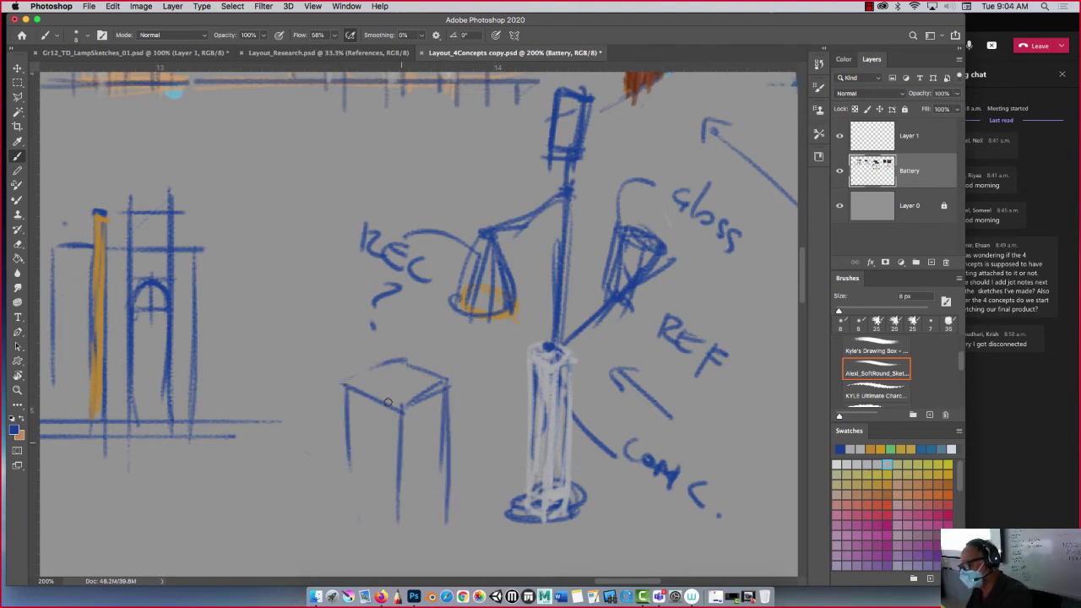
Add a narrow upright post on the block's top face and strengthen the block's vertical edges
mouse_move(402, 372)
left_mouse_down()
mouse_move(392, 382)
mouse_move(404, 370)
left_mouse_up()
mouse_move(410, 318)
left_mouse_down()
mouse_move(409, 394)
mouse_move(386, 395)
mouse_move(412, 387)
left_mouse_up()
mouse_move(411, 321)
left_mouse_down()
mouse_move(381, 328)
mouse_move(386, 380)
left_mouse_up()
mouse_move(407, 314)
left_mouse_down()
mouse_move(405, 383)
mouse_move(362, 365)
mouse_move(341, 380)
mouse_move(359, 393)
mouse_move(416, 367)
mouse_move(446, 375)
mouse_move(394, 405)
left_mouse_up()
mouse_move(410, 365)
left_mouse_down()
mouse_move(447, 376)
mouse_move(401, 423)
mouse_move(401, 522)
left_mouse_up()
left_click_drag(450, 382, 447, 511)
left_click_drag(339, 382, 340, 485)
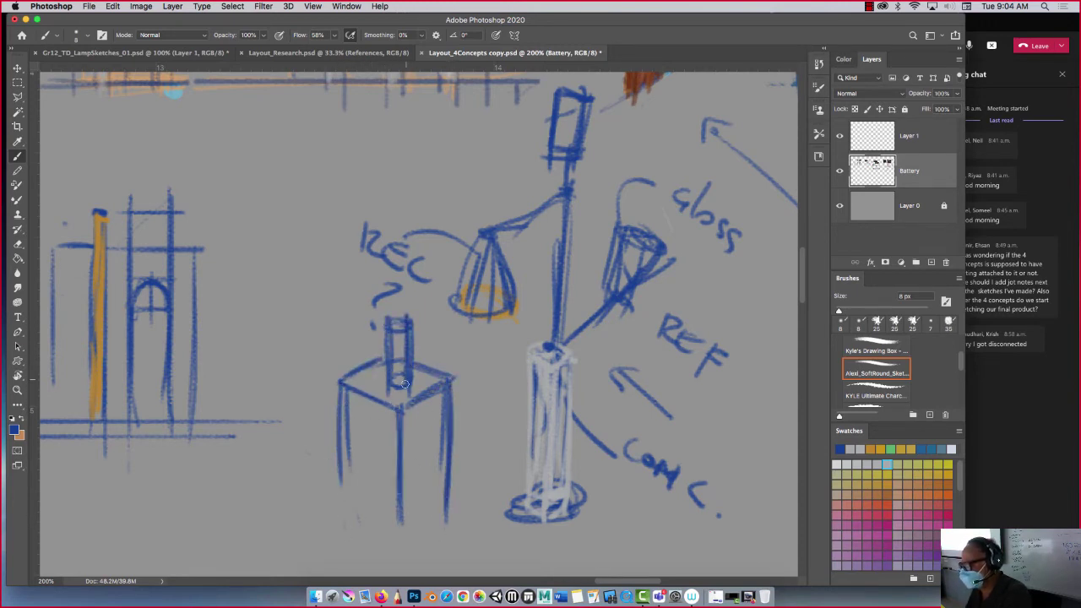
Lengthen the block downward, close its base, and draw a curved cord from it to the pole lamp's base
key("super+minus")
key("super+minus")
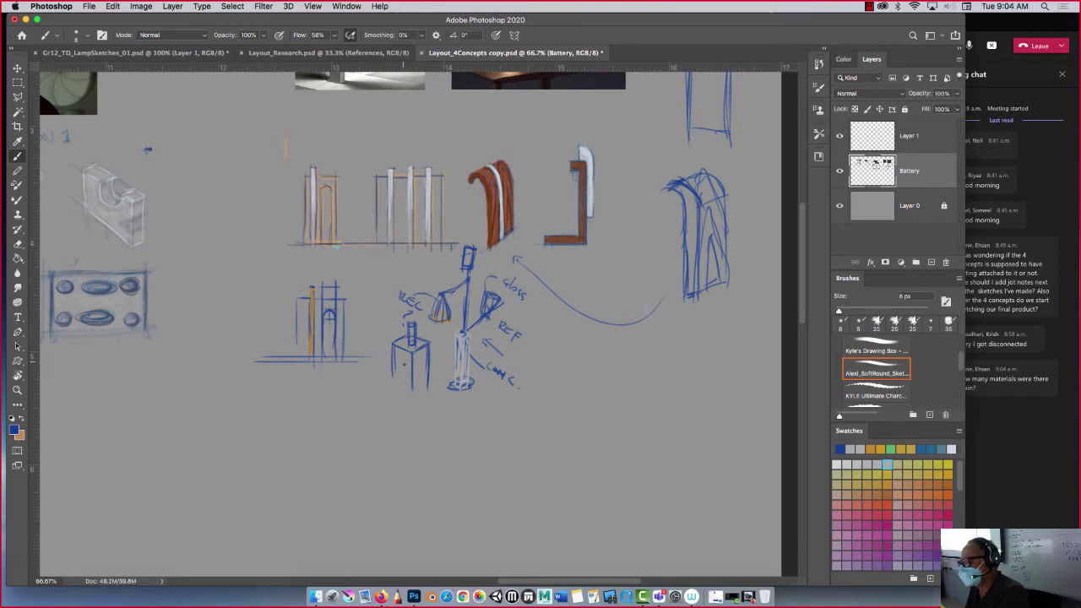
left_click_drag(412, 389, 413, 415)
left_click_drag(427, 357, 433, 418)
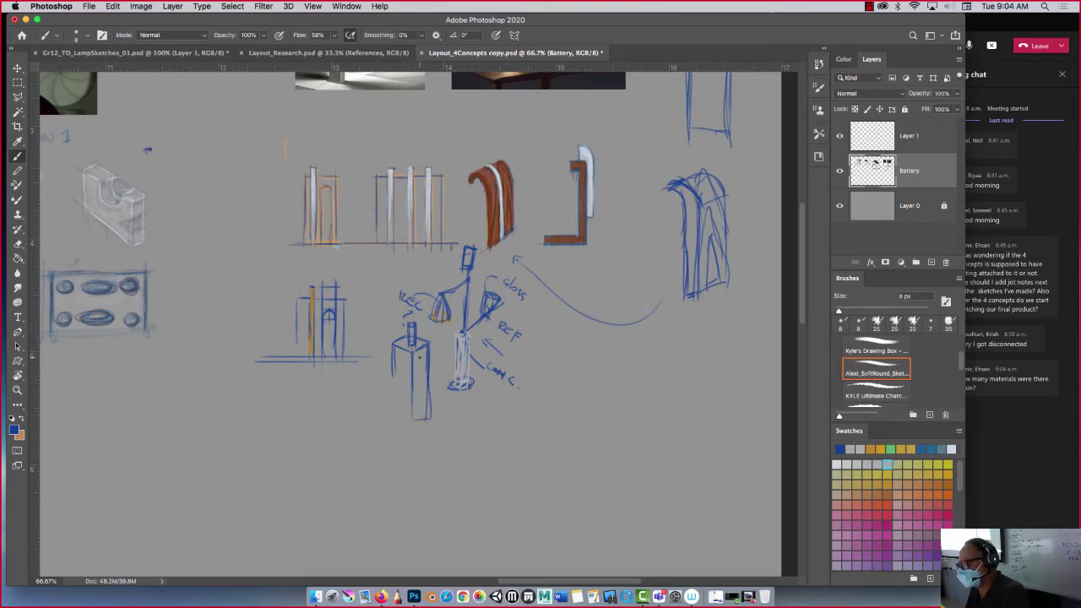
mouse_move(418, 380)
left_mouse_down()
mouse_move(399, 355)
mouse_move(401, 417)
mouse_move(388, 392)
mouse_move(396, 335)
mouse_move(431, 409)
left_mouse_up()
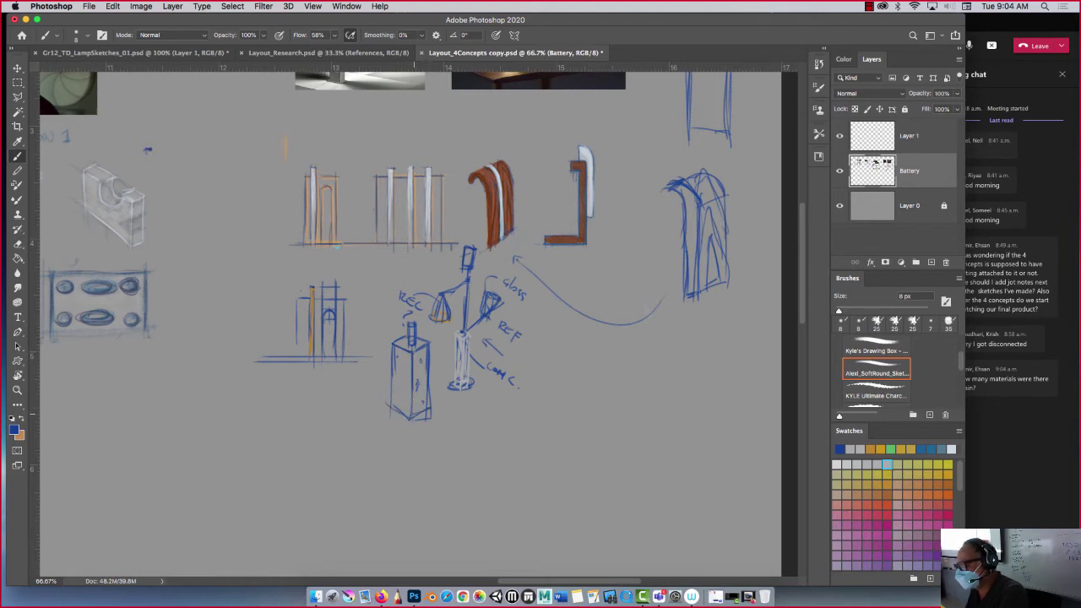
mouse_move(416, 359)
left_mouse_down()
mouse_move(412, 417)
mouse_move(397, 403)
mouse_move(427, 408)
mouse_move(412, 423)
left_mouse_up()
mouse_move(392, 341)
left_mouse_down()
mouse_move(393, 392)
mouse_move(462, 395)
left_mouse_up()
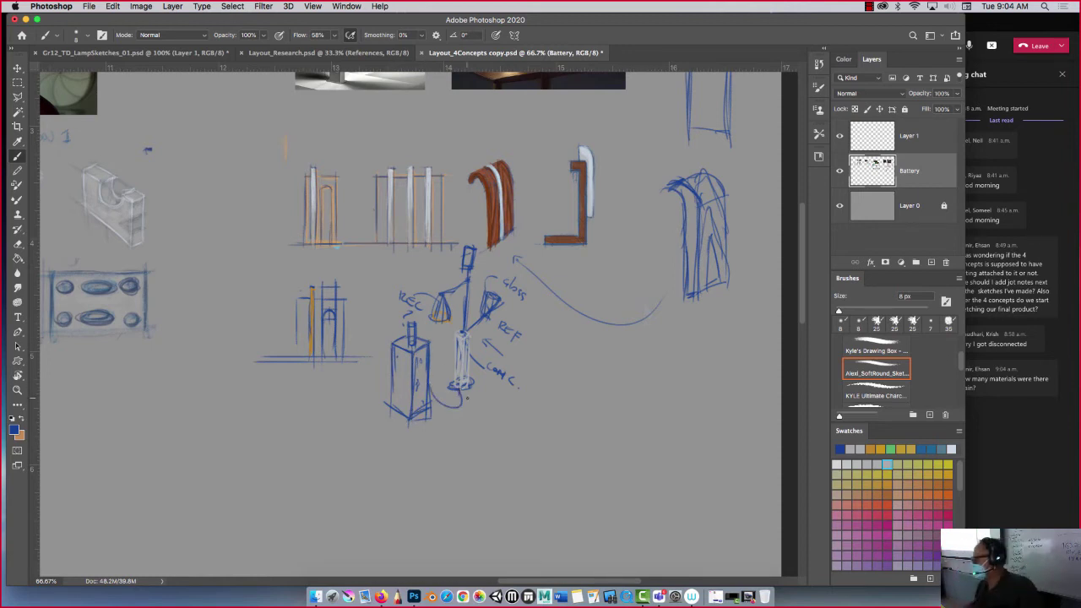
Check the Microsoft Teams meeting chat, and draw an arrow in Photoshop pointing at the first orange arch lamp sketch
left_click(1028, 456)
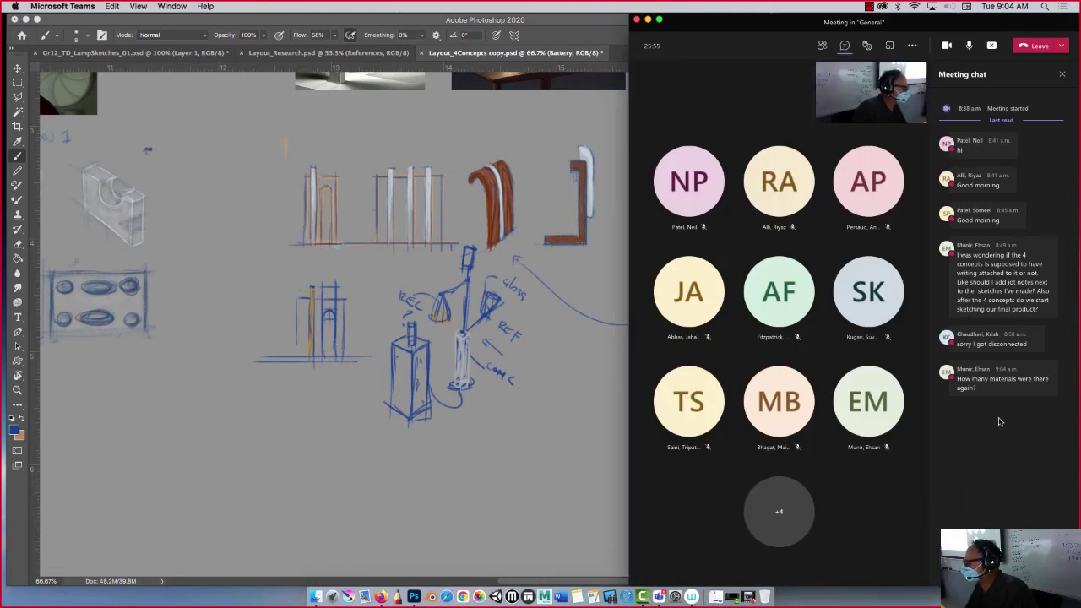
left_click(578, 402)
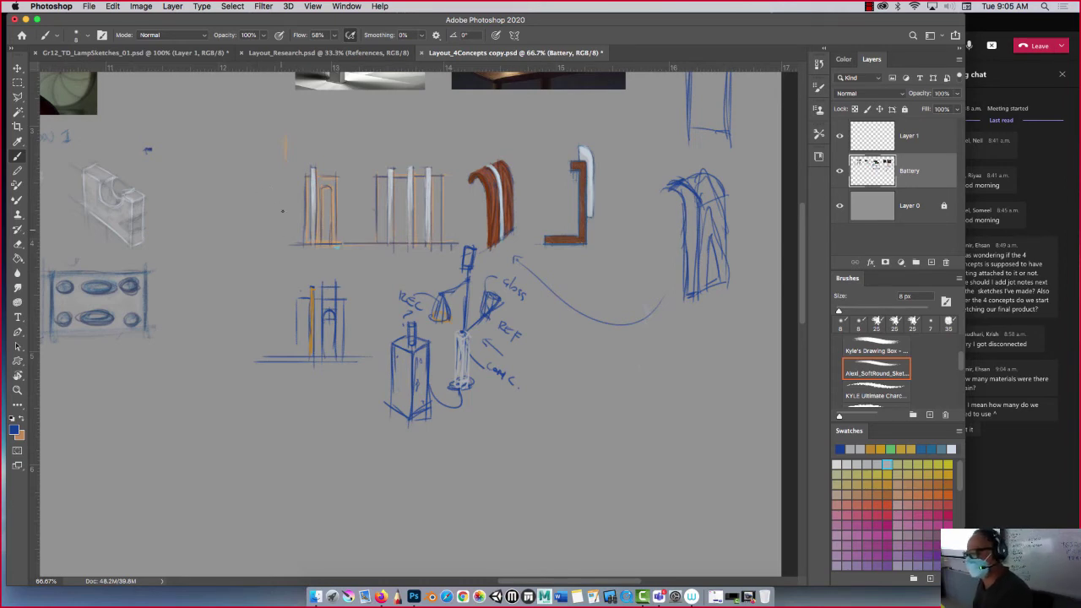
mouse_move(258, 203)
left_mouse_down()
mouse_move(285, 204)
mouse_move(277, 210)
left_mouse_up()
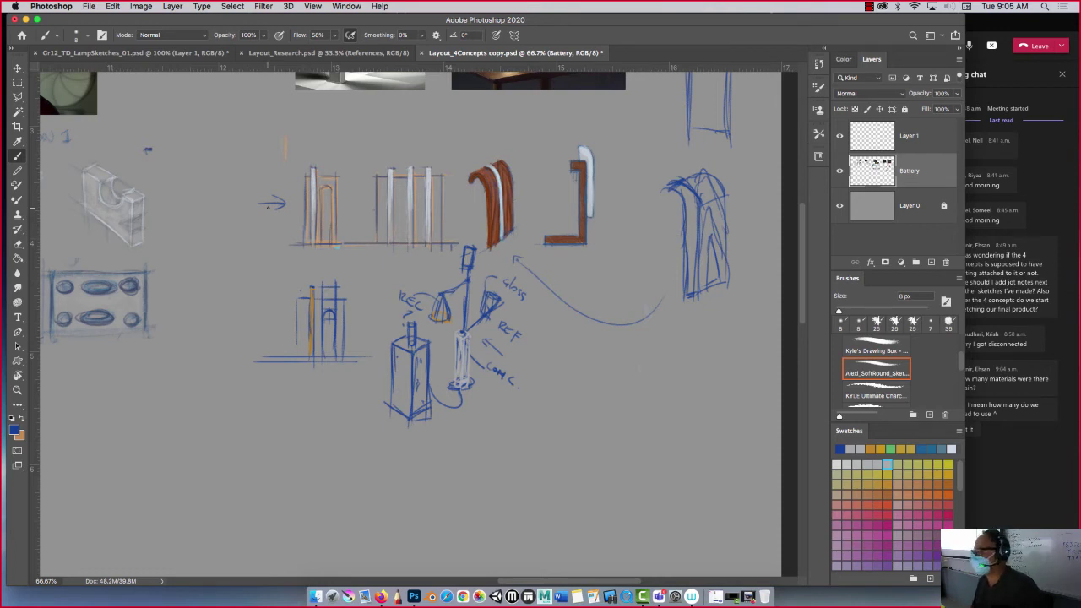
Draw a long vertical line and a downward chevron in the empty area below the two leftmost concept groups
scroll(121, 406, "left", 15)
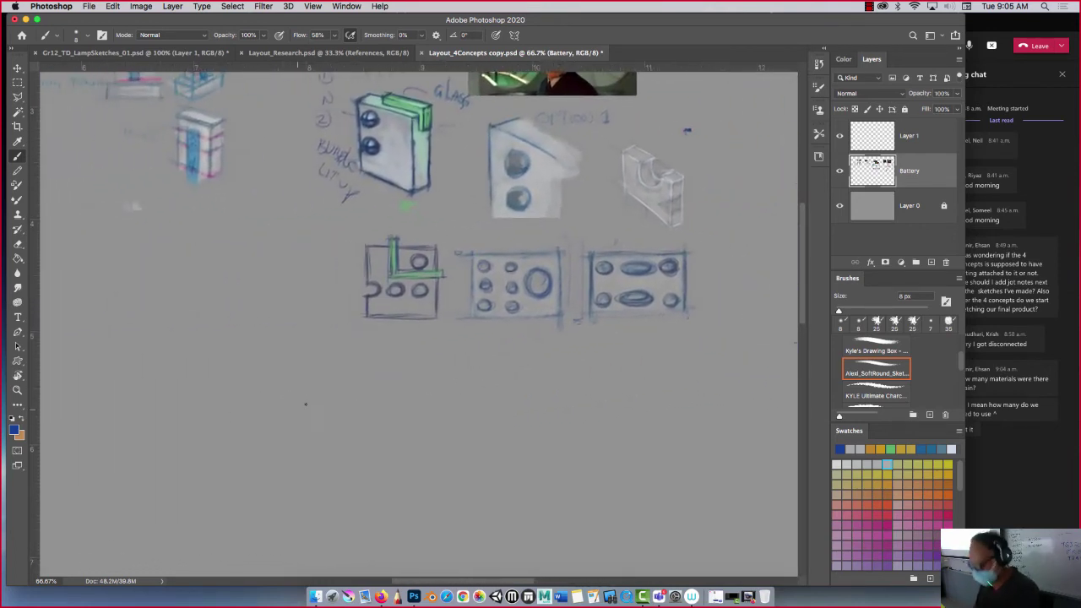
key("super+minus")
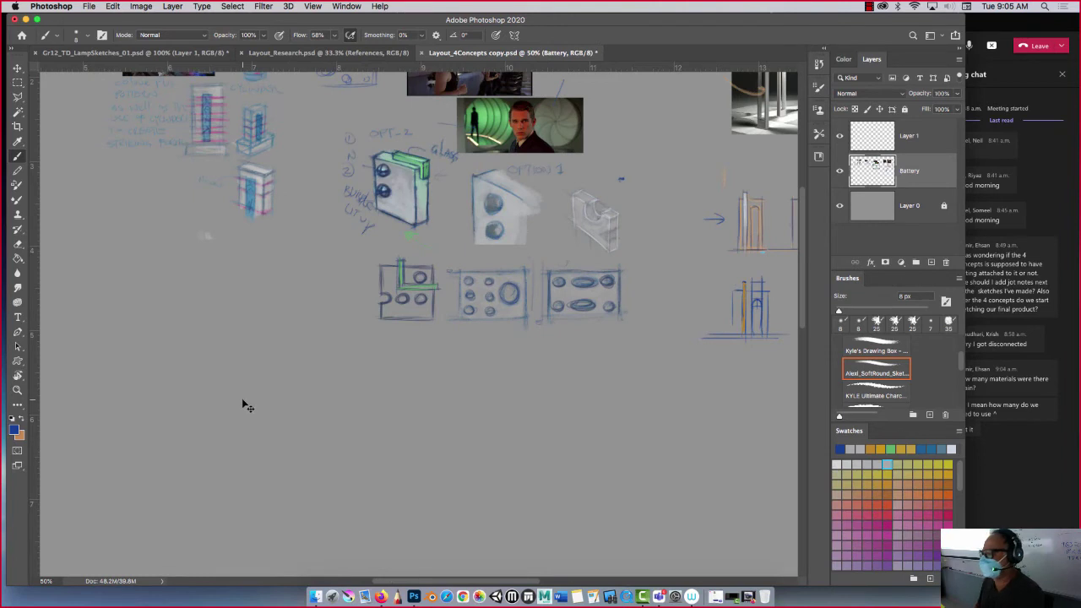
key("super+minus")
scroll(140, 328, "left", 2)
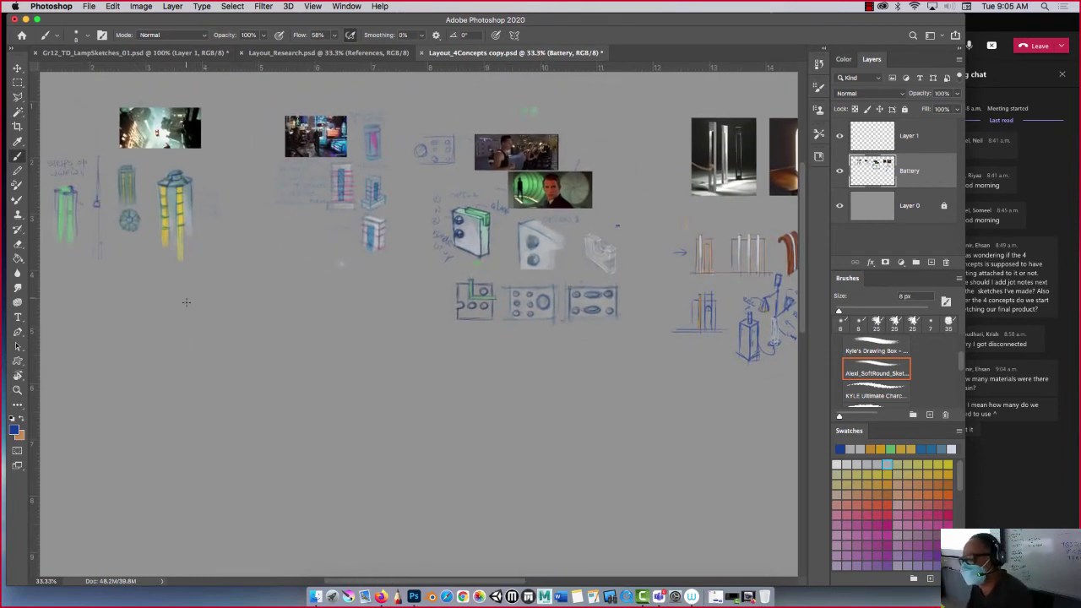
left_click_drag(188, 289, 188, 373)
left_click_drag(287, 271, 260, 251)
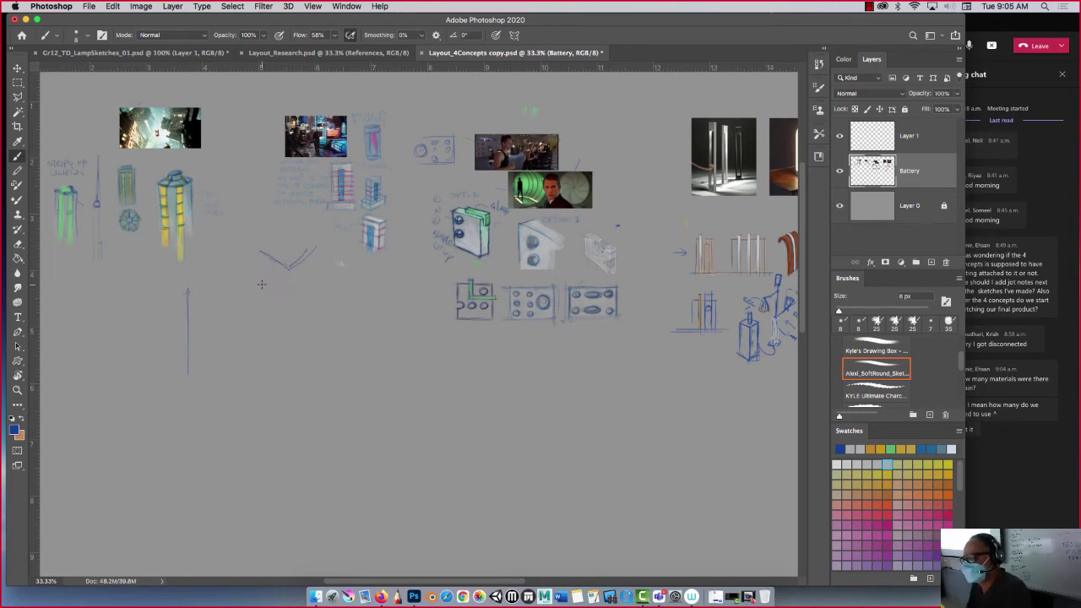
Handwrite the notes "STRIPES", "CYL" and "CUBIC" beside the vertical line, below the chevron
mouse_move(234, 299)
left_mouse_down()
mouse_move(222, 313)
mouse_move(290, 306)
mouse_move(304, 317)
left_mouse_up()
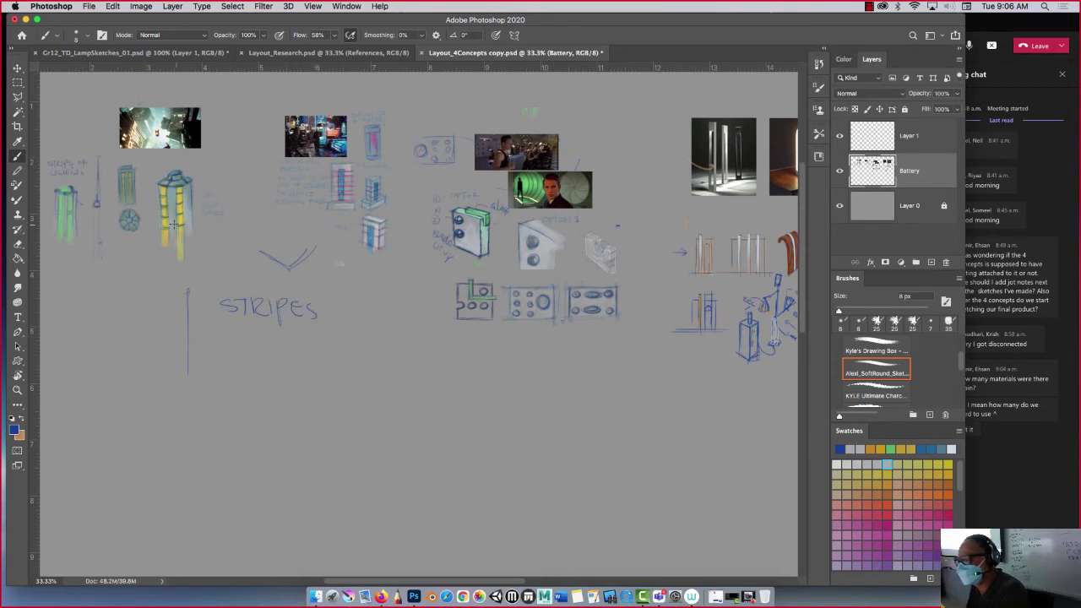
mouse_move(228, 347)
left_mouse_down()
mouse_move(221, 359)
mouse_move(243, 355)
left_mouse_up()
mouse_move(252, 343)
left_mouse_down()
mouse_move(243, 370)
mouse_move(264, 365)
left_mouse_up()
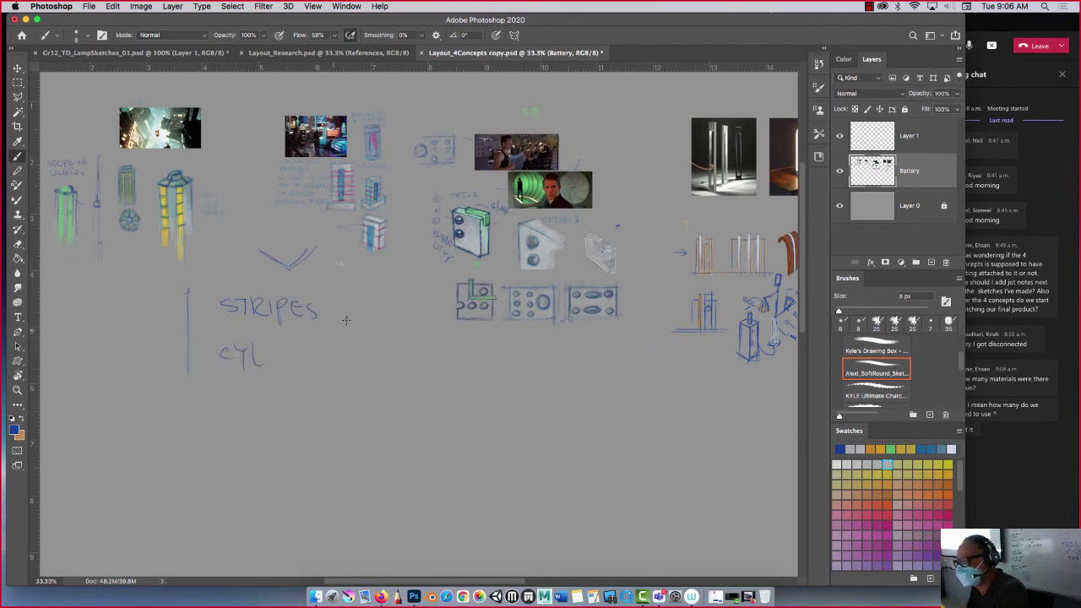
mouse_move(330, 344)
left_mouse_down()
mouse_move(321, 361)
mouse_move(348, 343)
mouse_move(372, 362)
left_mouse_up()
left_click_drag(382, 351, 375, 362)
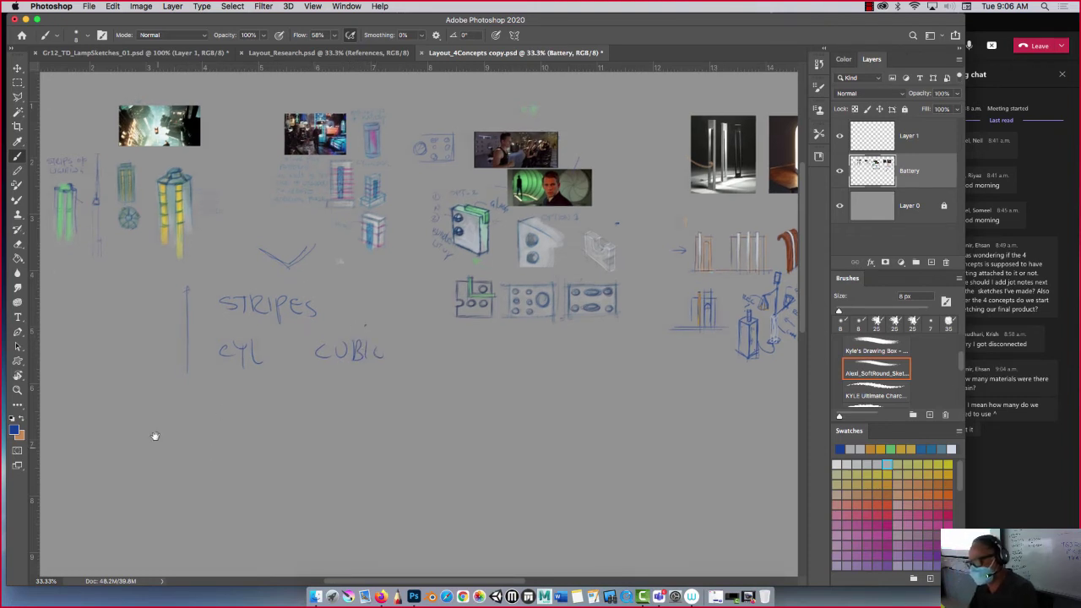
Sketch a row of four rectangular boxes below the handwritten notes to represent the four concepts
mouse_move(185, 437)
left_mouse_down()
mouse_move(204, 316)
mouse_move(239, 298)
mouse_move(203, 334)
mouse_move(183, 326)
left_mouse_up()
left_click_drag(284, 301, 284, 332)
mouse_move(281, 299)
left_mouse_down()
mouse_move(336, 296)
mouse_move(335, 333)
left_mouse_up()
left_click_drag(328, 335, 287, 336)
left_click_drag(378, 296, 377, 340)
mouse_move(375, 294)
left_mouse_down()
mouse_move(436, 290)
mouse_move(435, 343)
left_mouse_up()
left_click_drag(435, 344, 395, 343)
left_click_drag(492, 294, 491, 344)
mouse_move(488, 293)
left_mouse_down()
mouse_move(549, 284)
mouse_move(545, 341)
left_mouse_up()
left_click_drag(546, 342, 507, 344)
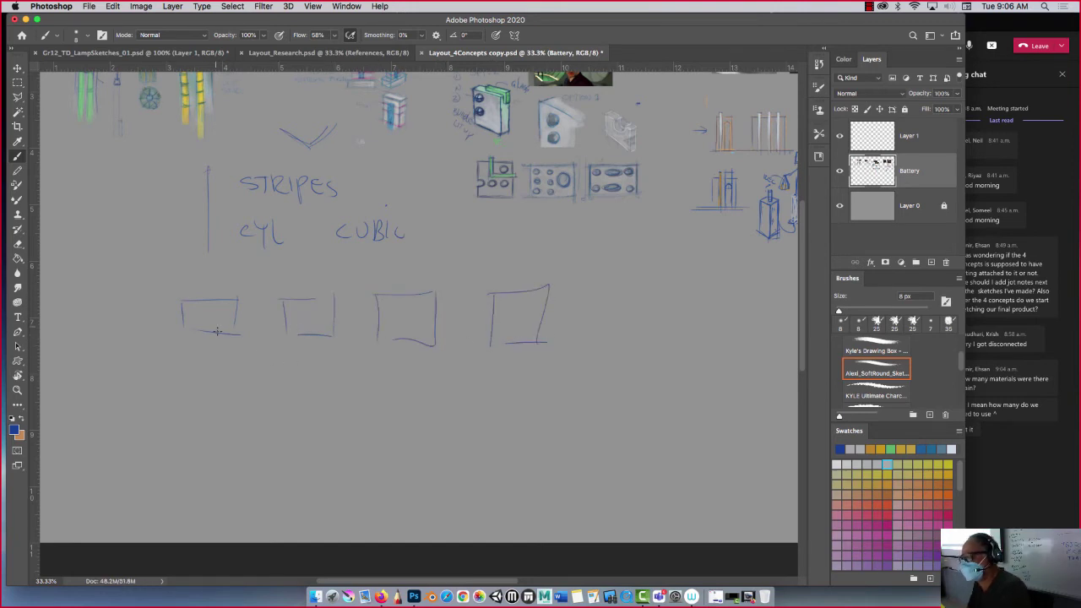
Draw lines linking the outer boxes, the middle boxes and the neighbouring pairs, with two branches leading down
left_click_drag(216, 330, 269, 432)
left_click_drag(516, 392, 418, 437)
mouse_move(238, 434)
left_mouse_down()
mouse_move(342, 437)
mouse_move(323, 497)
left_mouse_up()
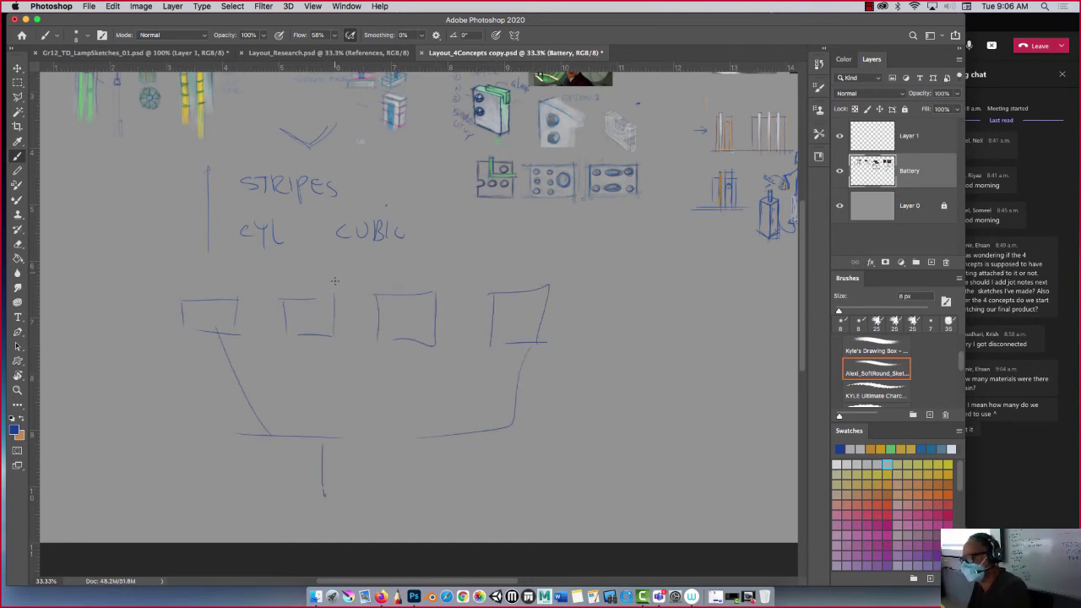
left_click_drag(321, 334, 472, 392)
left_click_drag(422, 335, 427, 396)
mouse_move(469, 394)
left_mouse_down()
mouse_move(464, 498)
mouse_move(481, 498)
left_mouse_up()
left_click_drag(312, 322, 226, 321)
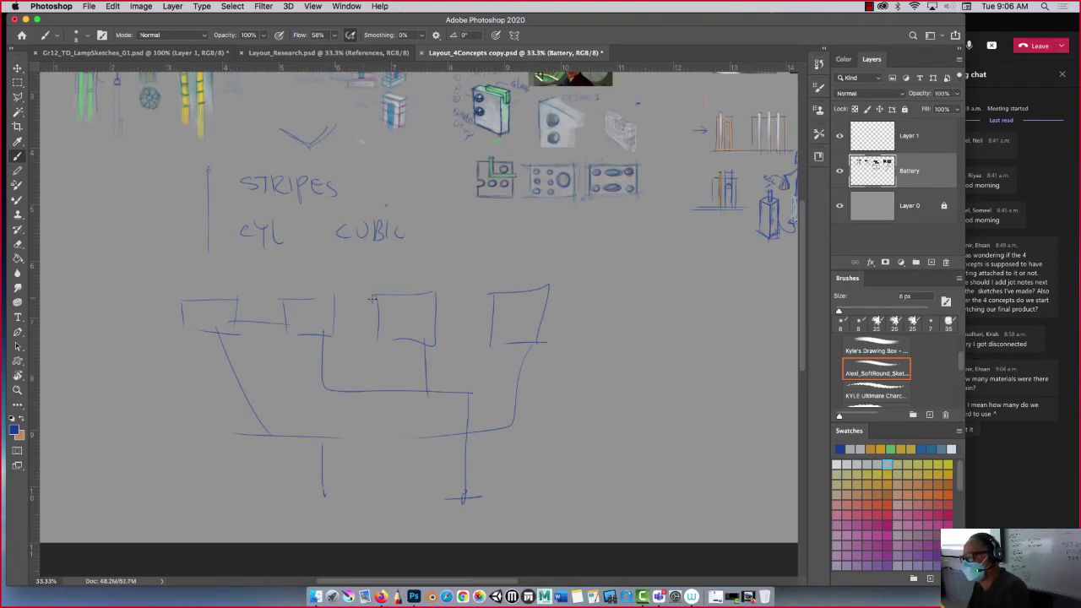
left_click_drag(480, 311, 416, 312)
Draw a small square around the lower end of each of the two descending branches
mouse_move(487, 464)
left_mouse_down()
mouse_move(484, 512)
mouse_move(445, 468)
left_mouse_up()
left_click_drag(446, 469, 447, 510)
left_click_drag(446, 506, 490, 503)
left_click_drag(343, 462, 307, 463)
left_click_drag(307, 463, 309, 495)
left_click_drag(344, 456, 345, 495)
left_click_drag(310, 494, 346, 491)
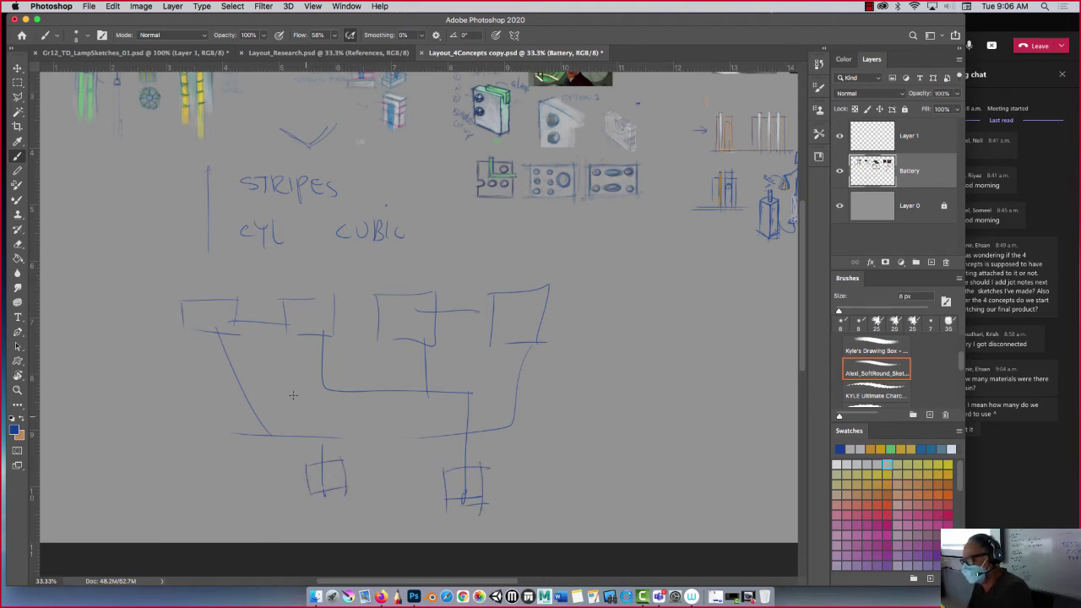
Select the whole box diagram with the Polygonal Lasso, scale it down and reposition it below the "CUBIC" note
key("l")
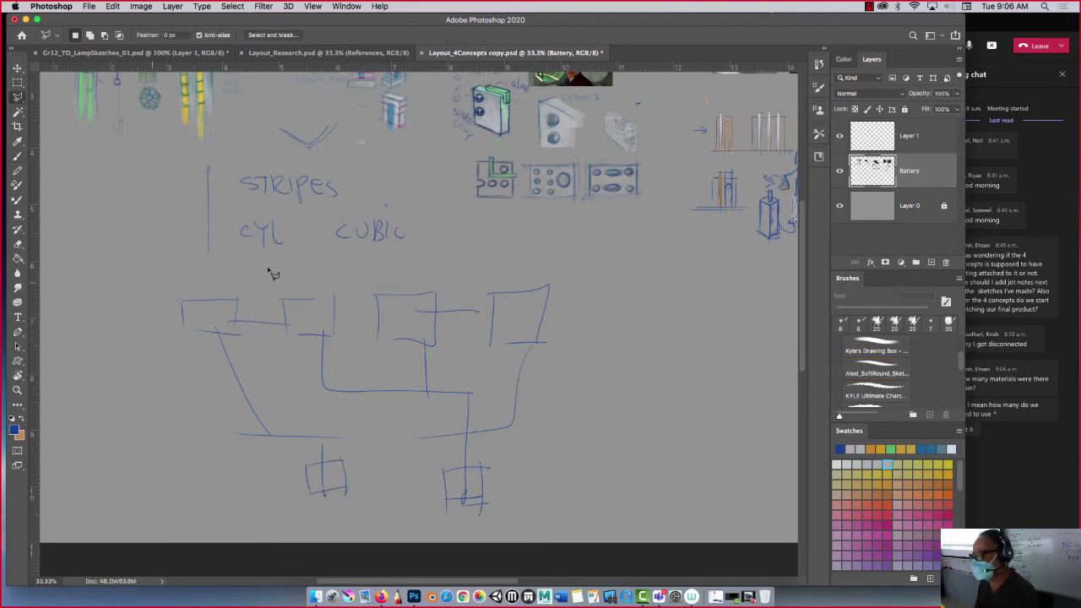
left_click(293, 263)
left_click(152, 279)
left_click(140, 311)
left_click(252, 507)
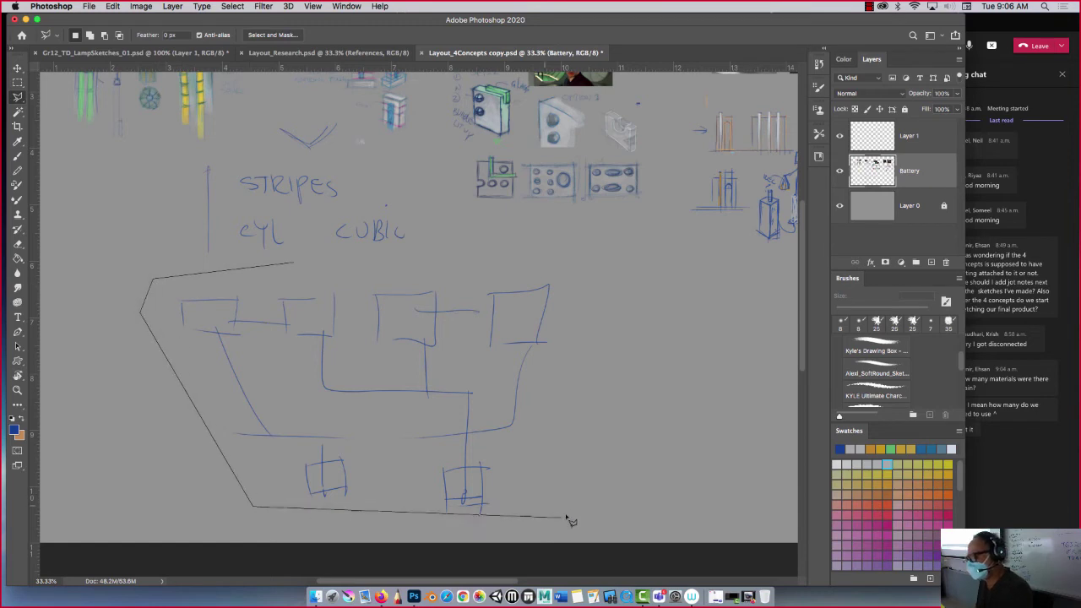
left_click(567, 512)
left_click(615, 263)
left_click(295, 267)
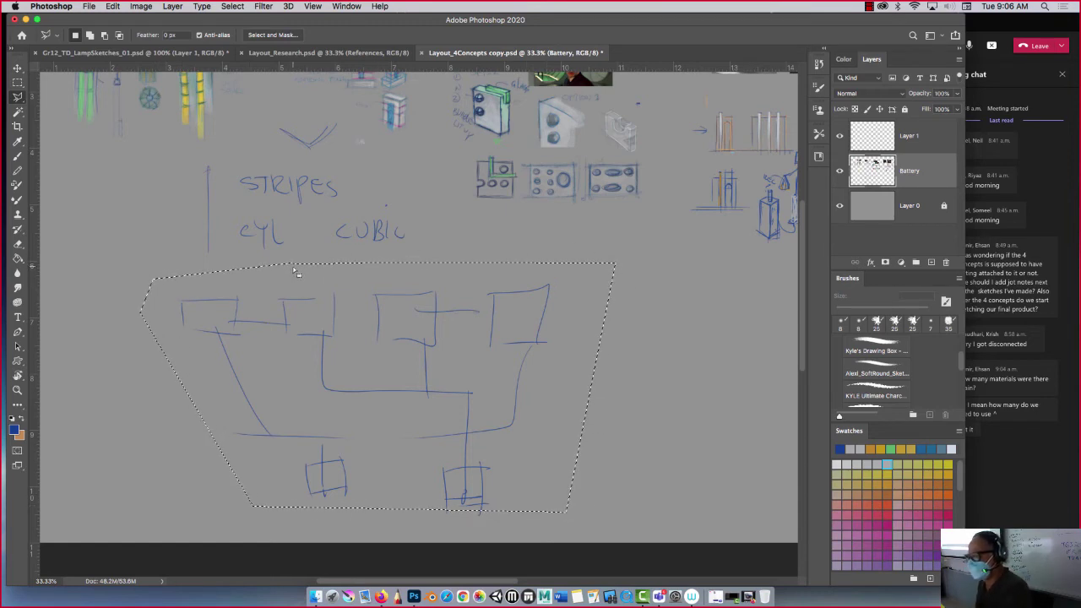
key("super+c")
key("super+t")
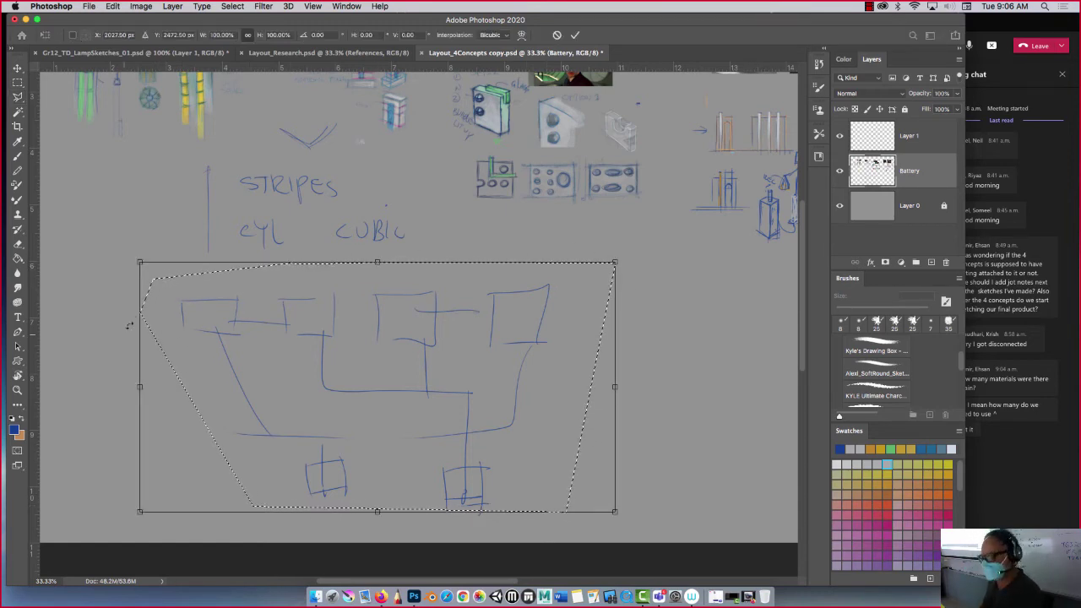
left_click_drag(141, 263, 389, 355)
key("Return")
key("super+d")
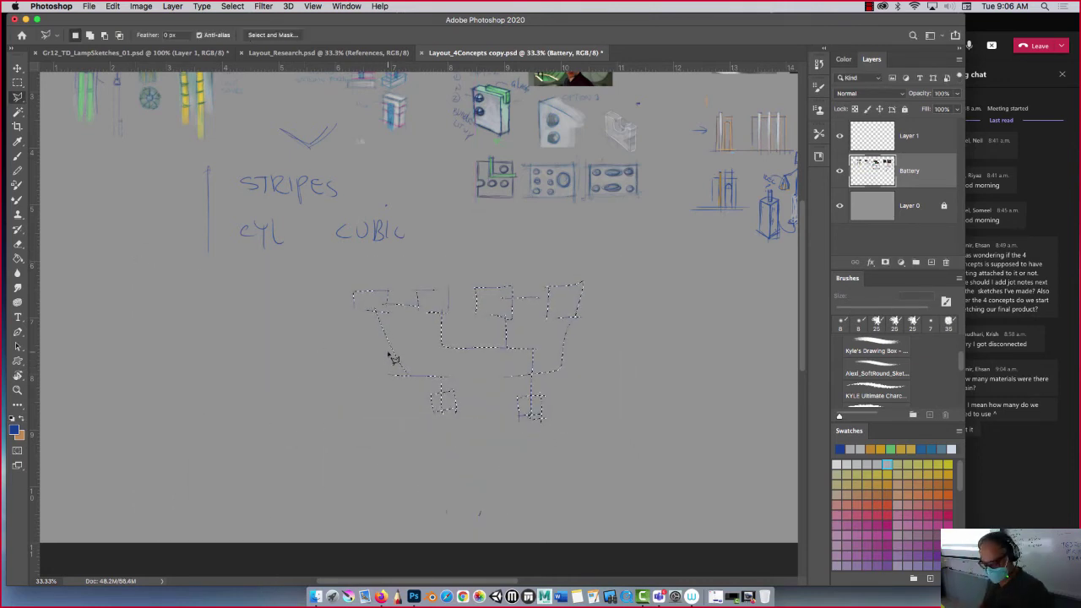
Retrace the second lower square of the diagram with the Brush and draw a third square beneath the pair
key("b")
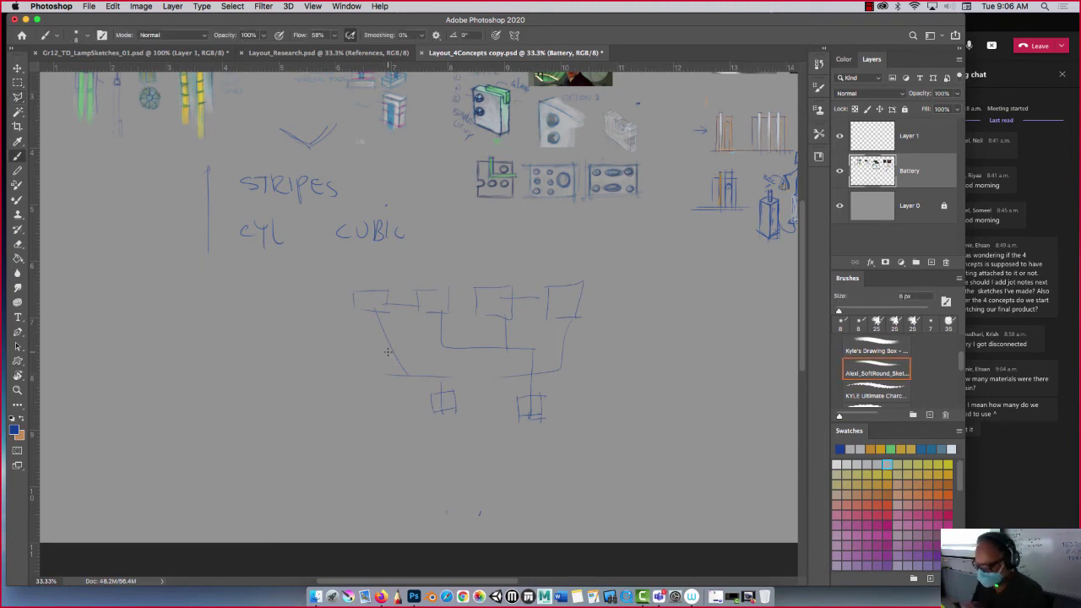
left_click_drag(543, 392, 514, 394)
mouse_move(518, 388)
left_mouse_down()
mouse_move(519, 417)
mouse_move(541, 416)
left_mouse_up()
left_click_drag(478, 428, 497, 430)
mouse_move(475, 429)
left_mouse_down()
mouse_move(475, 456)
mouse_move(492, 429)
mouse_move(472, 429)
left_mouse_up()
left_click_drag(473, 436, 473, 452)
left_click_drag(491, 429, 488, 458)
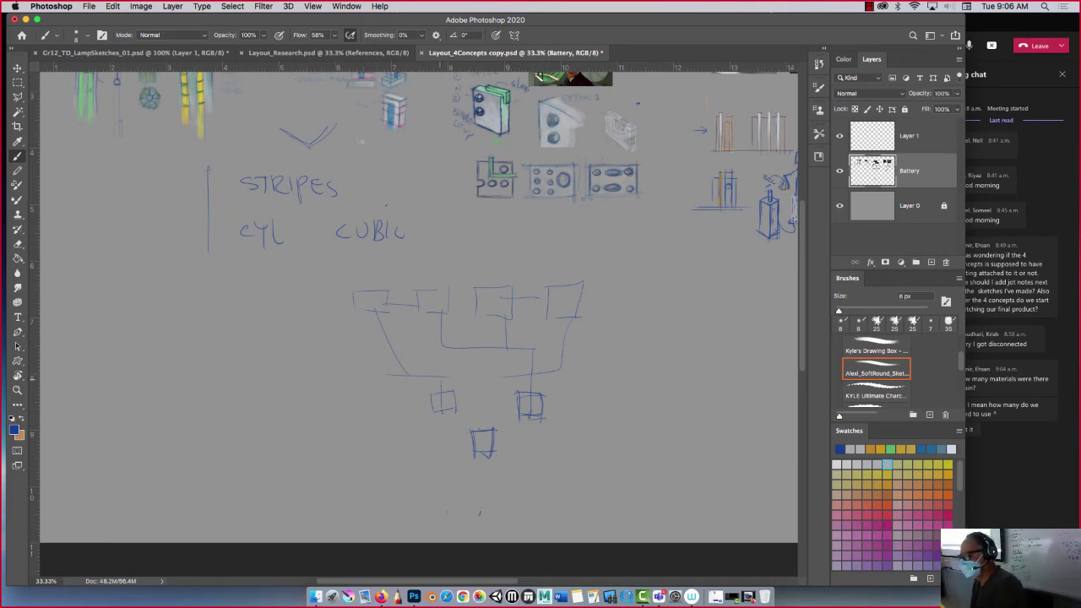
Reinforce the outlines of all three lower squares with additional blue strokes
left_click_drag(431, 393, 456, 411)
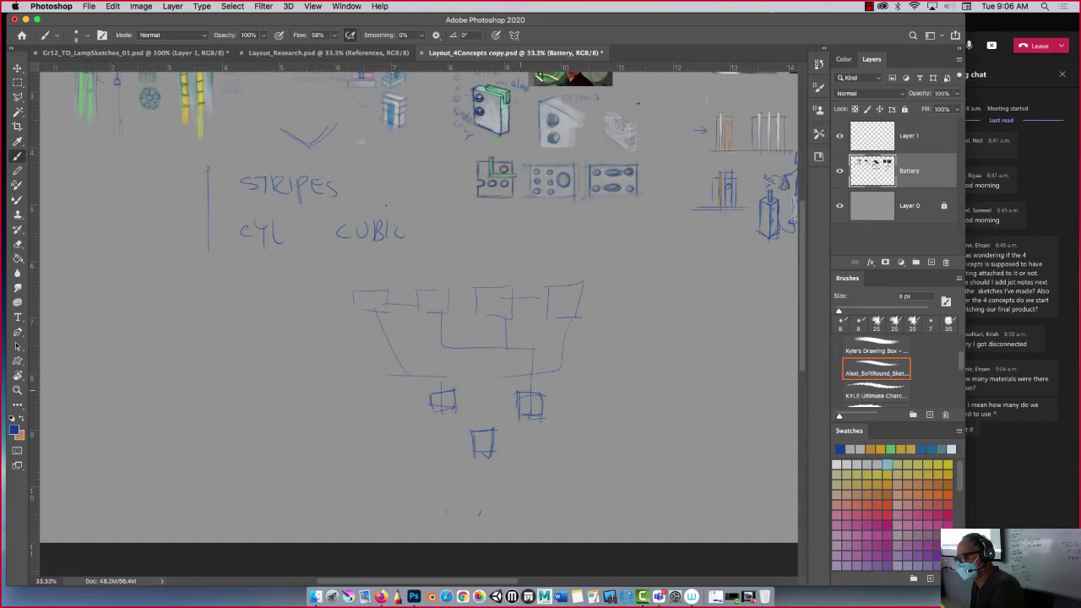
left_click_drag(544, 388, 545, 419)
mouse_move(547, 415)
left_mouse_down()
mouse_move(463, 428)
mouse_move(471, 456)
left_mouse_up()
left_click_drag(488, 428, 489, 454)
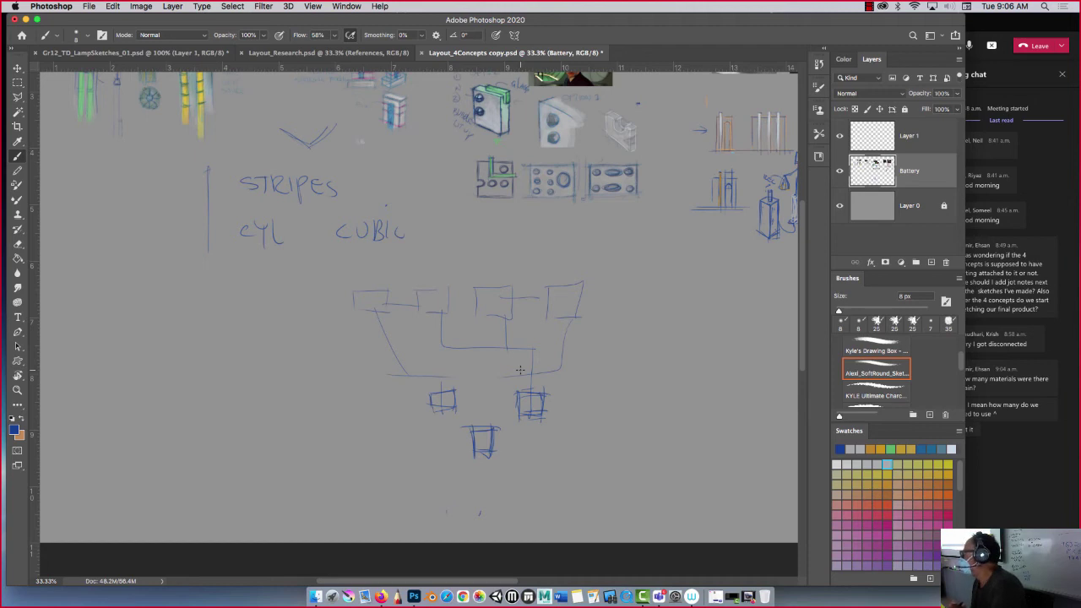
Label the lowest square "FINAL SOLUTION" with a line above the text and a question mark beside it
mouse_move(469, 438)
left_mouse_down()
mouse_move(406, 440)
mouse_move(457, 439)
mouse_move(410, 438)
mouse_move(401, 463)
mouse_move(402, 446)
mouse_move(362, 447)
mouse_move(425, 464)
mouse_move(450, 445)
mouse_move(429, 487)
left_mouse_up()
left_click_drag(437, 478, 483, 485)
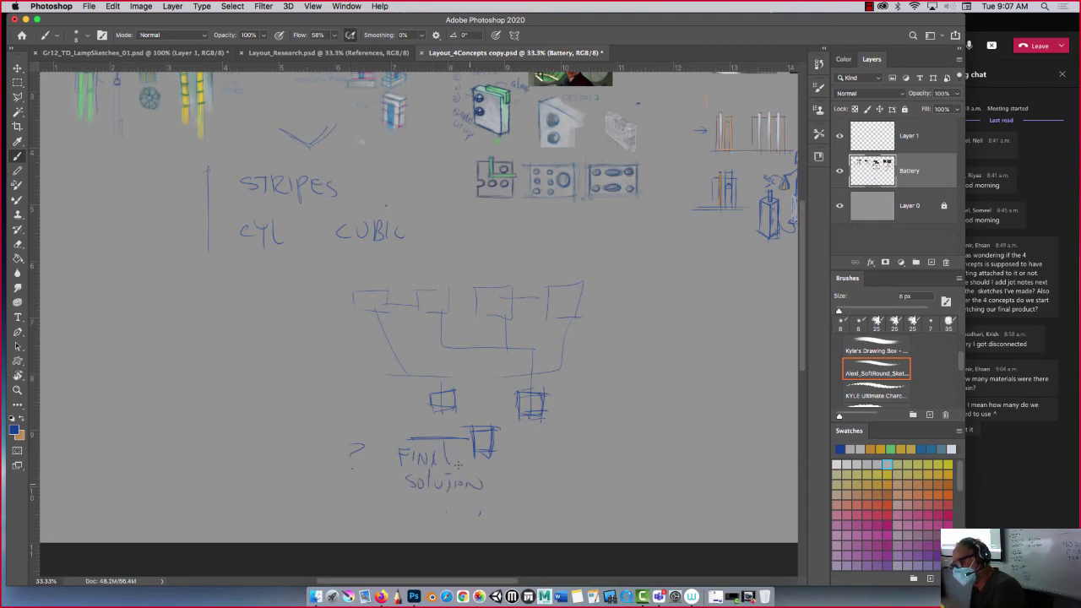
mouse_move(431, 453)
left_mouse_down()
mouse_move(442, 470)
mouse_move(448, 457)
left_mouse_up()
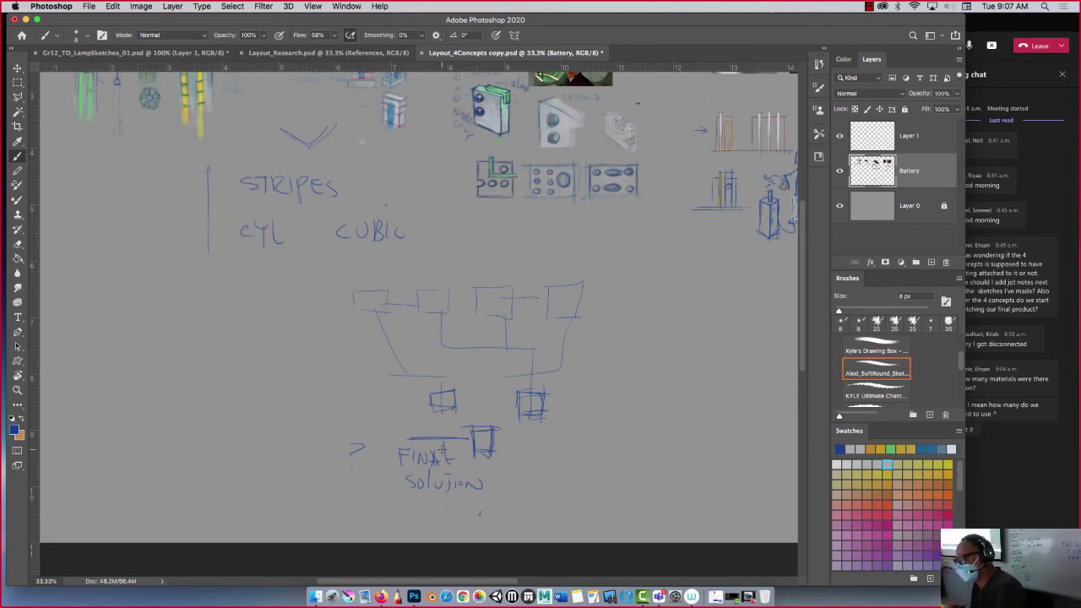
Sketch a box in perspective beside the "FINAL SOLUTION" label, with a smaller raised block wrapping over its rear corner
mouse_move(562, 456)
left_mouse_down()
mouse_move(609, 463)
mouse_move(598, 471)
mouse_move(568, 448)
left_mouse_up()
mouse_move(549, 457)
left_mouse_down()
mouse_move(582, 475)
mouse_move(589, 505)
left_mouse_up()
mouse_move(608, 462)
left_mouse_down()
mouse_move(608, 487)
mouse_move(589, 503)
left_mouse_up()
left_click_drag(541, 481, 589, 502)
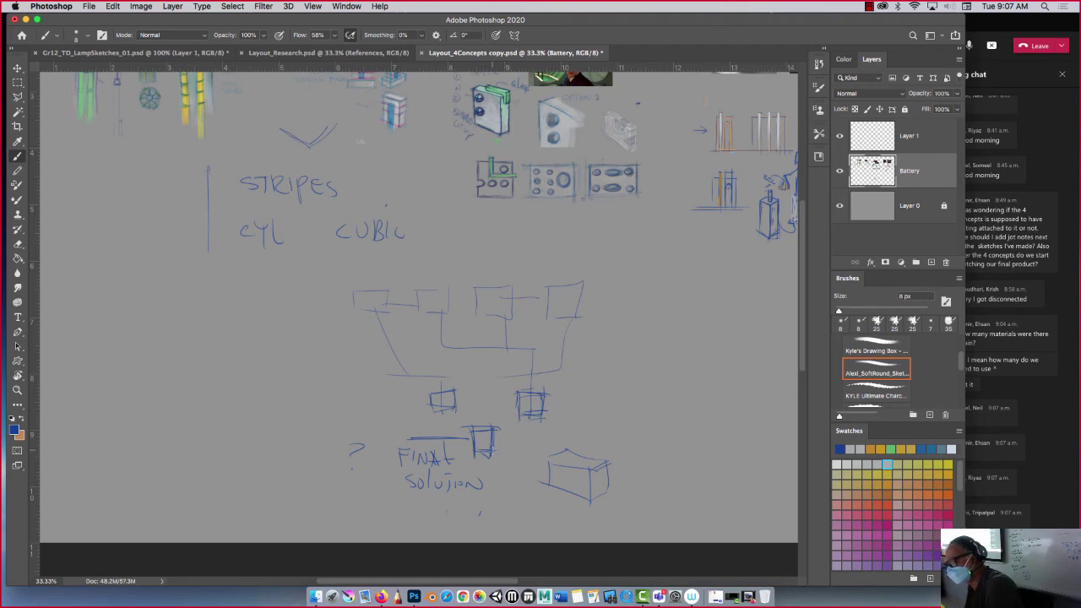
mouse_move(596, 462)
left_mouse_down()
mouse_move(580, 460)
mouse_move(600, 487)
mouse_move(572, 459)
mouse_move(598, 445)
mouse_move(598, 483)
mouse_move(601, 443)
mouse_move(587, 472)
mouse_move(537, 461)
mouse_move(549, 499)
left_mouse_up()
mouse_move(584, 472)
left_mouse_down()
mouse_move(584, 505)
mouse_move(608, 500)
left_mouse_up()
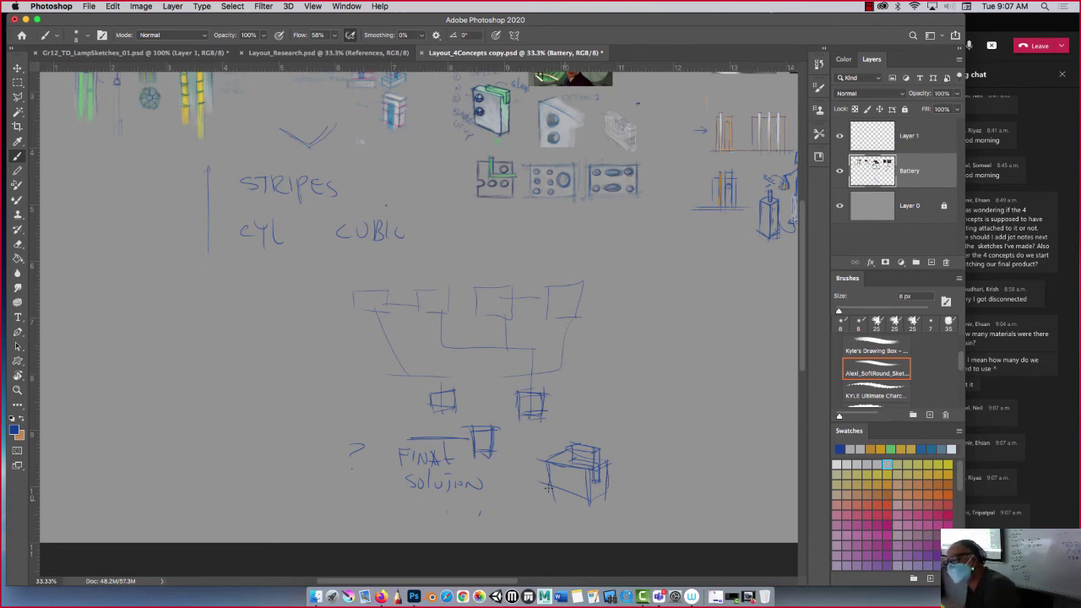
Sketch a tall, narrow side view with a smaller upper rectangle, beside the perspective box at the "FINAL SOLUTION" label
left_click_drag(667, 404, 669, 470)
left_click_drag(691, 399, 694, 478)
left_click_drag(689, 378, 689, 445)
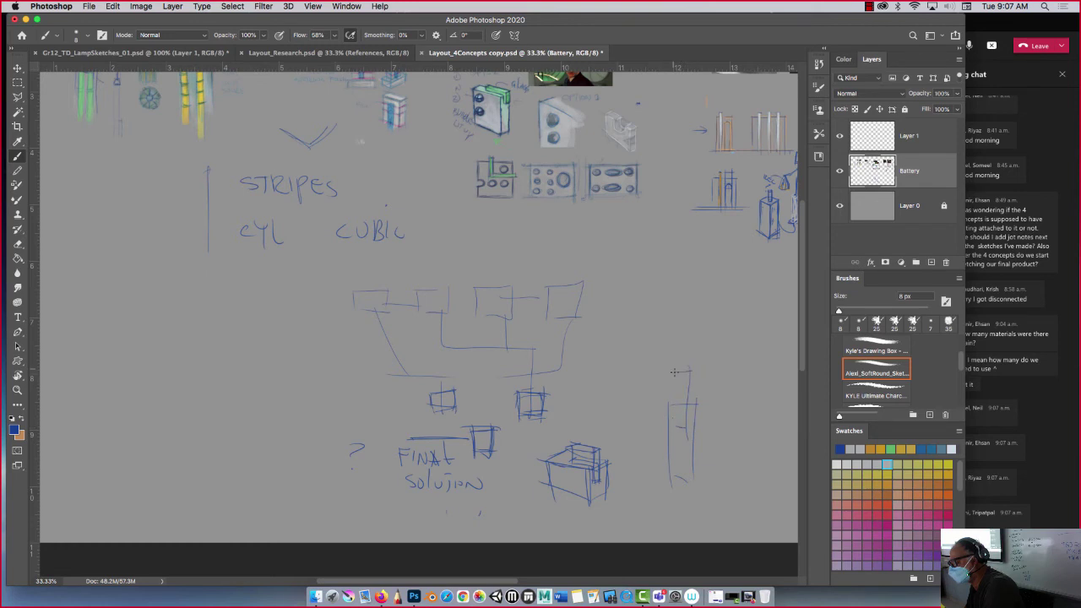
Sketch a front view between the perspective box and the narrow side view, with an offset rectangle behind it and a small circle inside
mouse_move(674, 372)
left_mouse_down()
mouse_move(648, 411)
mouse_move(578, 417)
left_mouse_up()
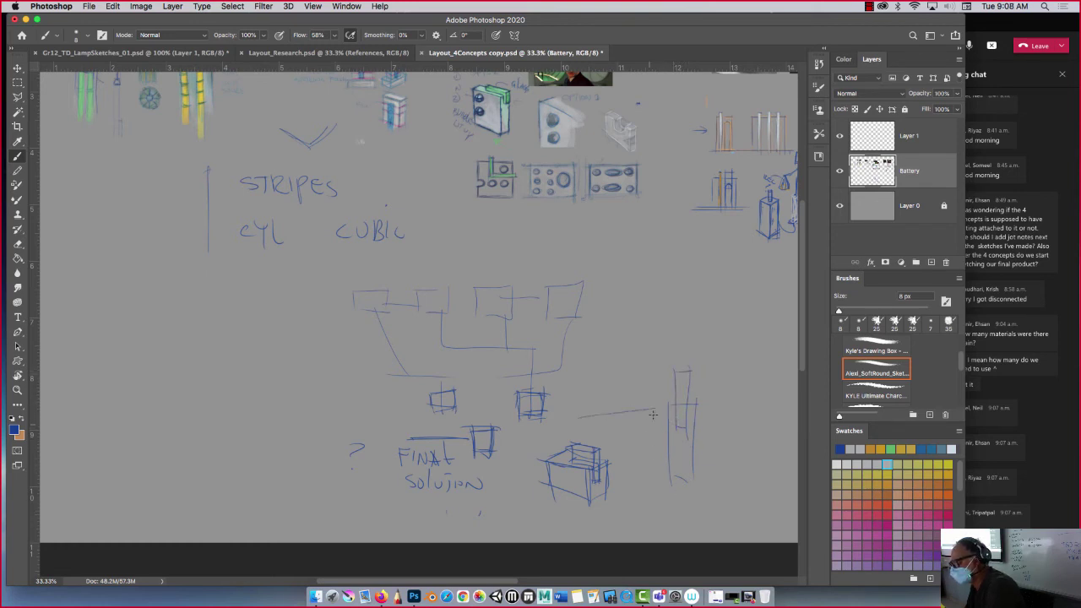
left_click_drag(652, 412, 650, 476)
left_click_drag(618, 483, 653, 481)
mouse_move(612, 410)
left_mouse_down()
mouse_move(611, 385)
mouse_move(666, 384)
left_mouse_up()
left_click_drag(663, 393, 662, 439)
left_click_drag(651, 402, 652, 444)
mouse_move(600, 421)
left_mouse_down()
mouse_move(634, 482)
mouse_move(608, 479)
left_mouse_up()
Sketch another tall, narrow view with a V-shaped top at the far end of the row of views
left_click_drag(759, 402, 738, 415)
left_click_drag(738, 417, 739, 449)
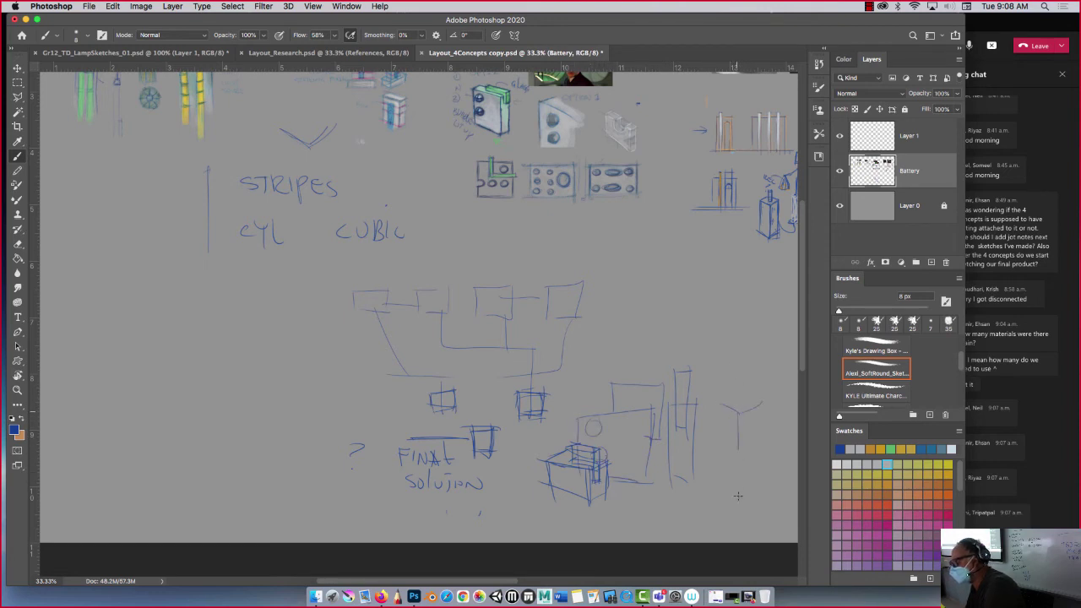
left_click_drag(738, 496, 739, 449)
mouse_move(760, 404)
left_mouse_down()
mouse_move(759, 466)
mouse_move(745, 485)
left_mouse_up()
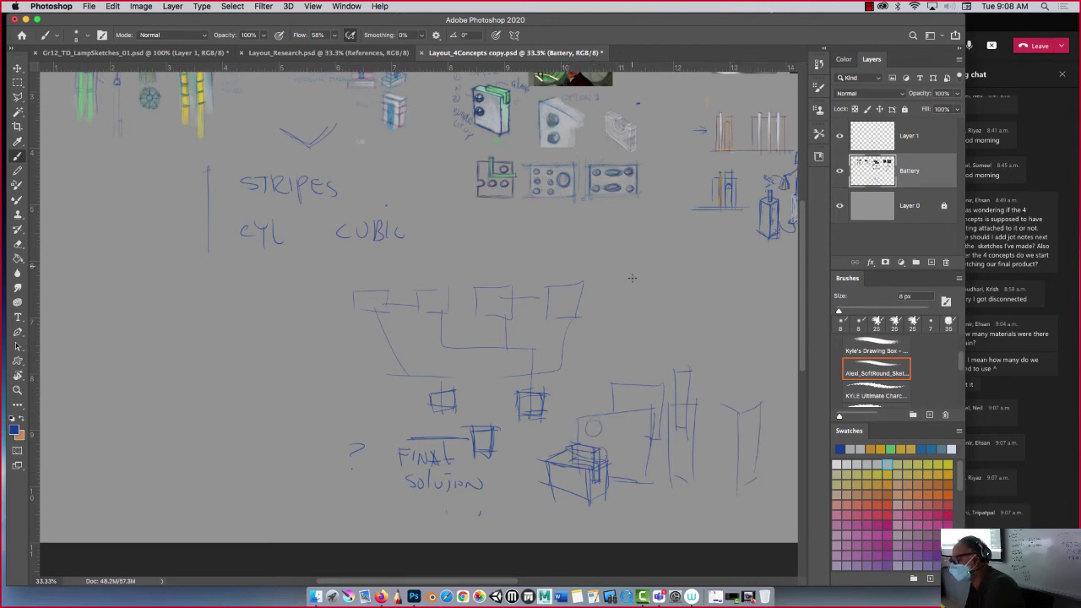
Write the notes "ORTHO 1" and "ISO 3" above the sketched views
left_click_drag(643, 276, 687, 274)
left_click_drag(682, 274, 683, 293)
mouse_move(691, 272)
left_mouse_down()
mouse_move(691, 295)
mouse_move(702, 296)
left_mouse_up()
left_click_drag(689, 285, 712, 275)
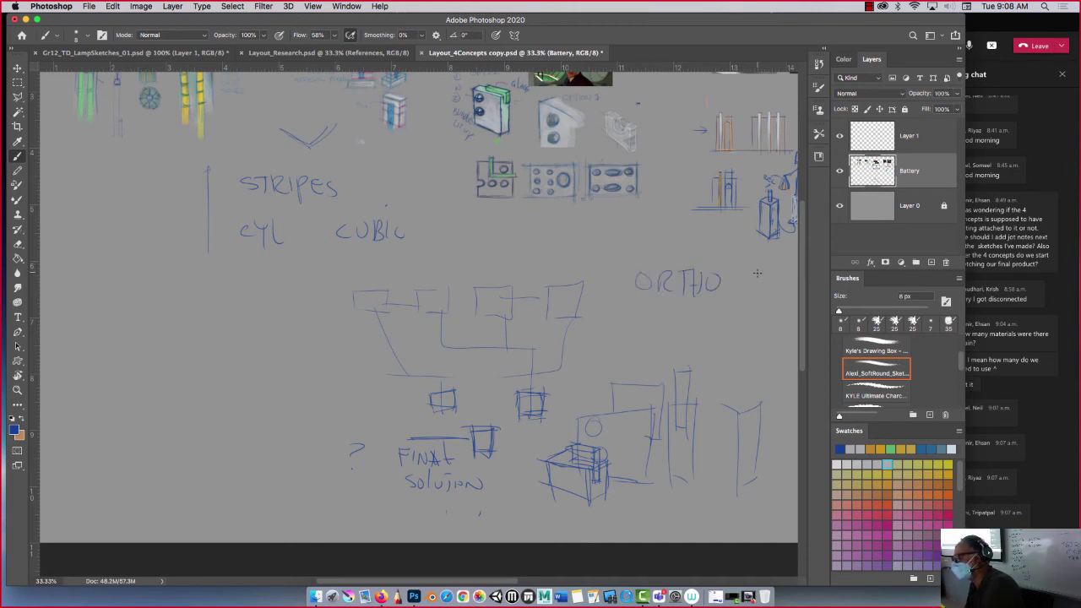
mouse_move(644, 310)
left_mouse_down()
mouse_move(644, 326)
mouse_move(658, 322)
left_mouse_up()
left_click_drag(748, 310, 748, 323)
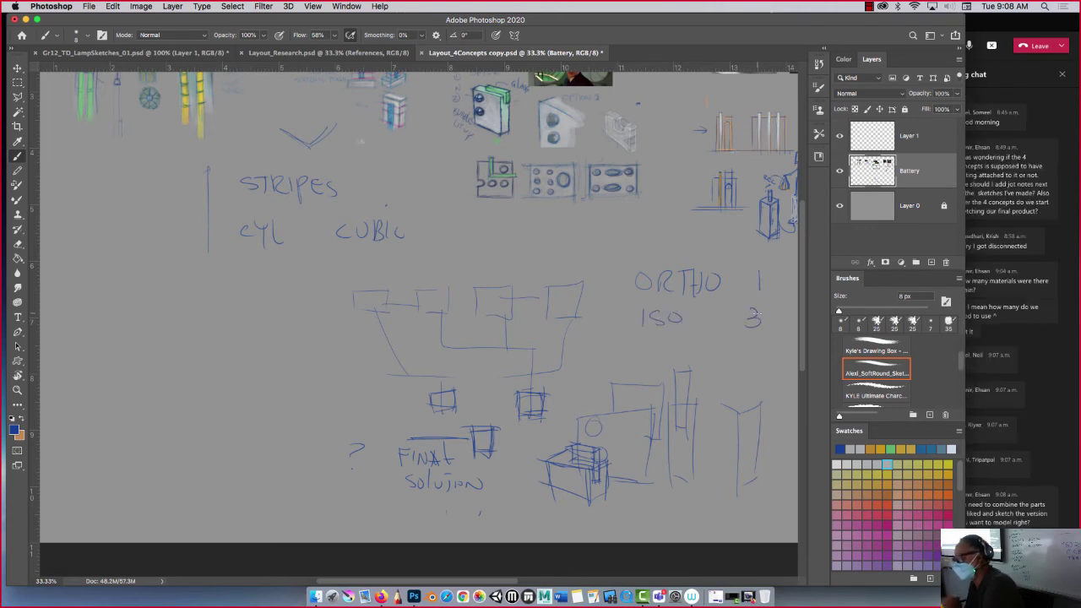
Switch to the Microsoft Teams meeting to read the newest chat message, and return to the Photoshop sketch
left_click(1042, 454)
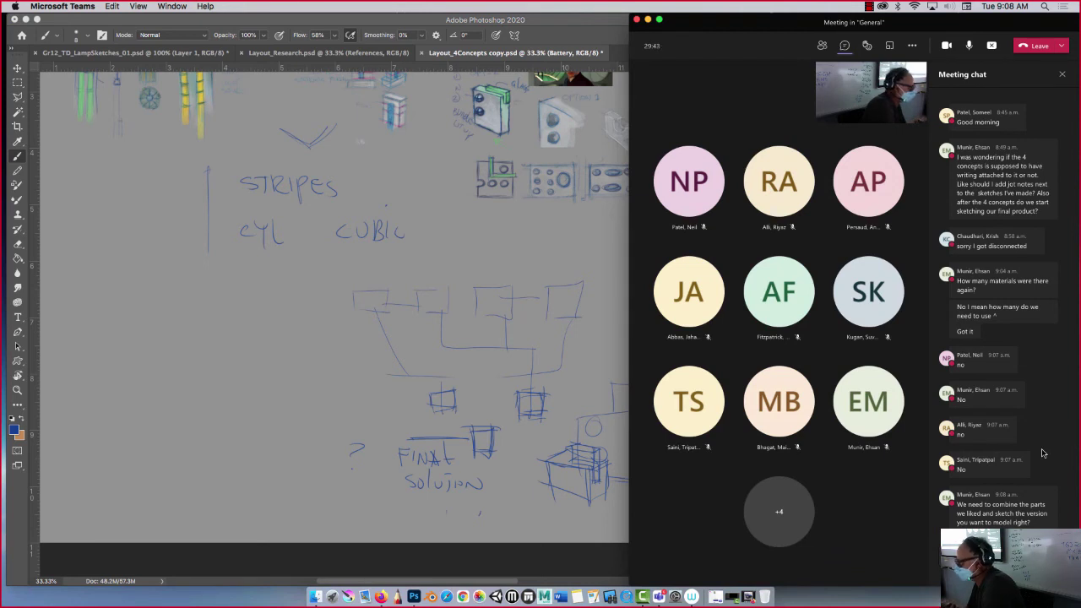
left_click(344, 374)
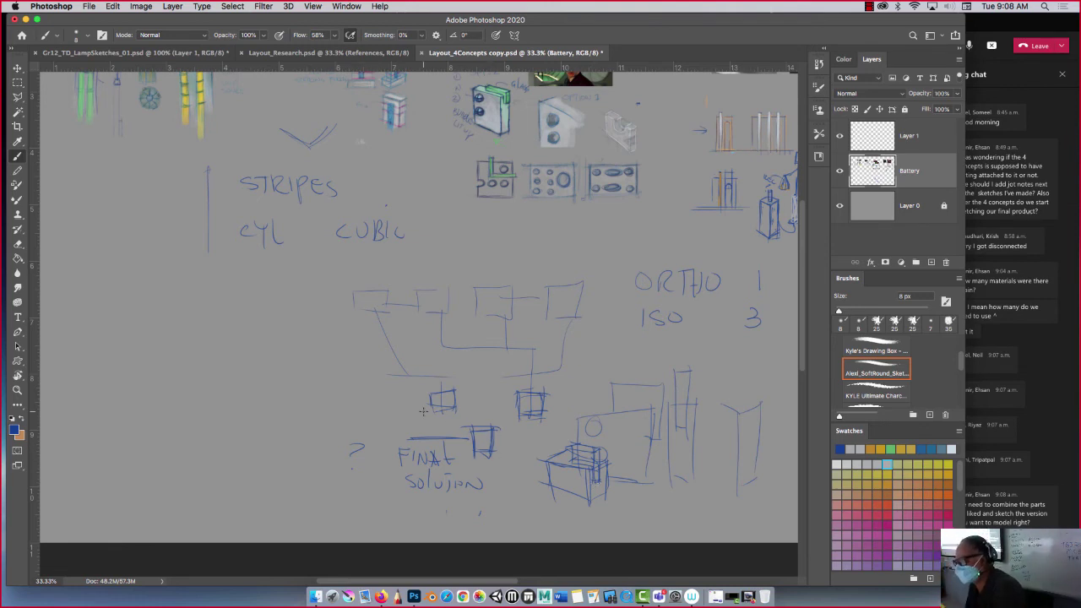
Sketch a tall, thin box in perspective in the empty area below the "STRIPES" and "CYL" notes
mouse_move(235, 355)
left_mouse_down()
mouse_move(268, 341)
mouse_move(249, 441)
left_mouse_up()
left_click_drag(269, 341, 250, 440)
mouse_move(235, 356)
left_mouse_down()
mouse_move(179, 326)
mouse_move(270, 341)
left_mouse_up()
mouse_move(176, 325)
left_mouse_down()
mouse_move(201, 314)
mouse_move(187, 394)
left_mouse_up()
mouse_move(182, 346)
left_mouse_down()
mouse_move(184, 397)
mouse_move(246, 443)
left_mouse_up()
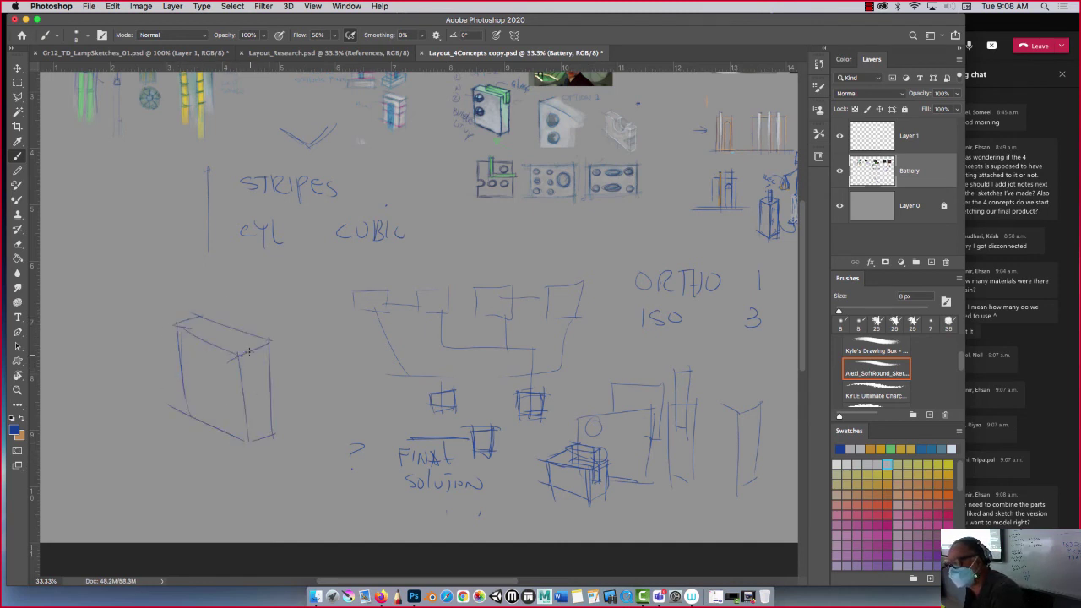
Reinforce the tall box's edges and sketch a horizontal bar projecting across the upper part of its broad face
left_click_drag(248, 356, 247, 451)
left_click_drag(189, 337, 177, 402)
mouse_move(251, 346)
left_mouse_down()
mouse_move(180, 326)
mouse_move(252, 352)
left_mouse_up()
mouse_move(185, 324)
left_mouse_down()
mouse_move(242, 346)
mouse_move(248, 428)
left_mouse_up()
left_click_drag(246, 380, 246, 435)
mouse_move(254, 341)
left_mouse_down()
mouse_move(272, 353)
mouse_move(274, 433)
mouse_move(250, 441)
left_mouse_up()
mouse_move(272, 343)
left_mouse_down()
mouse_move(189, 319)
mouse_move(266, 346)
mouse_move(176, 348)
mouse_move(228, 369)
mouse_move(178, 348)
mouse_move(172, 363)
mouse_move(231, 387)
left_mouse_up()
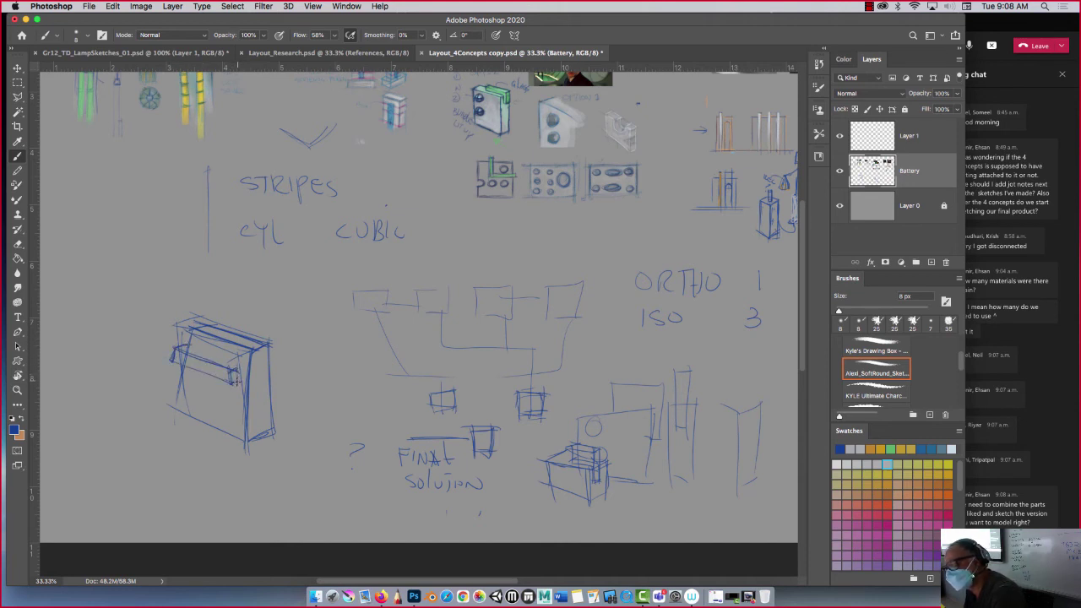
Darken the outlines of the projecting bar and the tall box's narrow side with additional strokes
mouse_move(188, 350)
left_mouse_down()
mouse_move(235, 364)
mouse_move(213, 356)
mouse_move(228, 362)
mouse_move(242, 435)
left_mouse_up()
left_click_drag(246, 367, 241, 429)
left_click_drag(268, 353, 266, 372)
left_click_drag(252, 446, 270, 434)
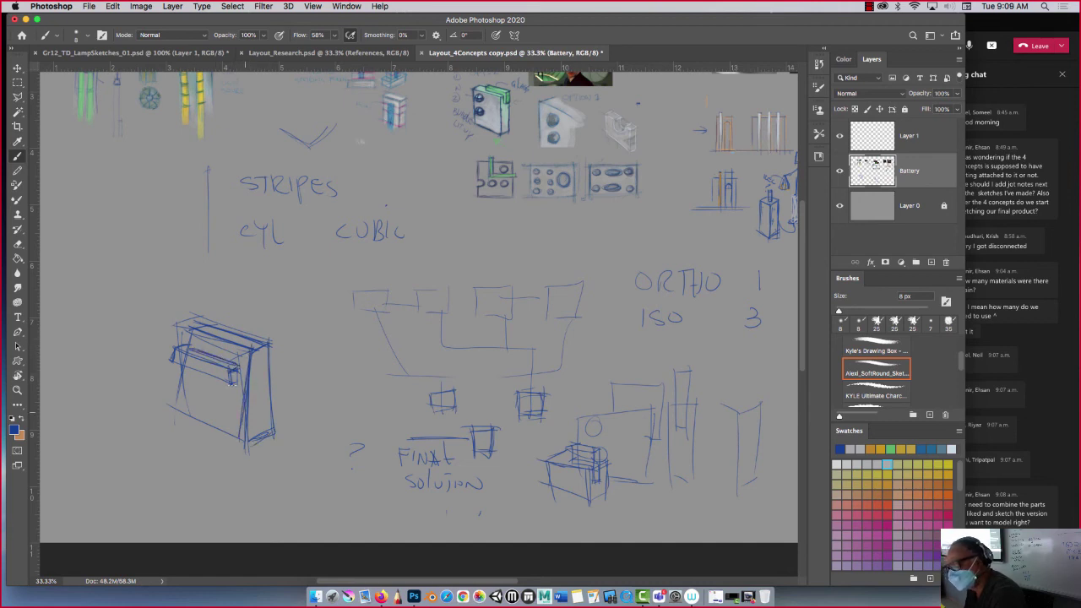
mouse_move(194, 356)
left_mouse_down()
mouse_move(230, 382)
mouse_move(172, 366)
left_mouse_up()
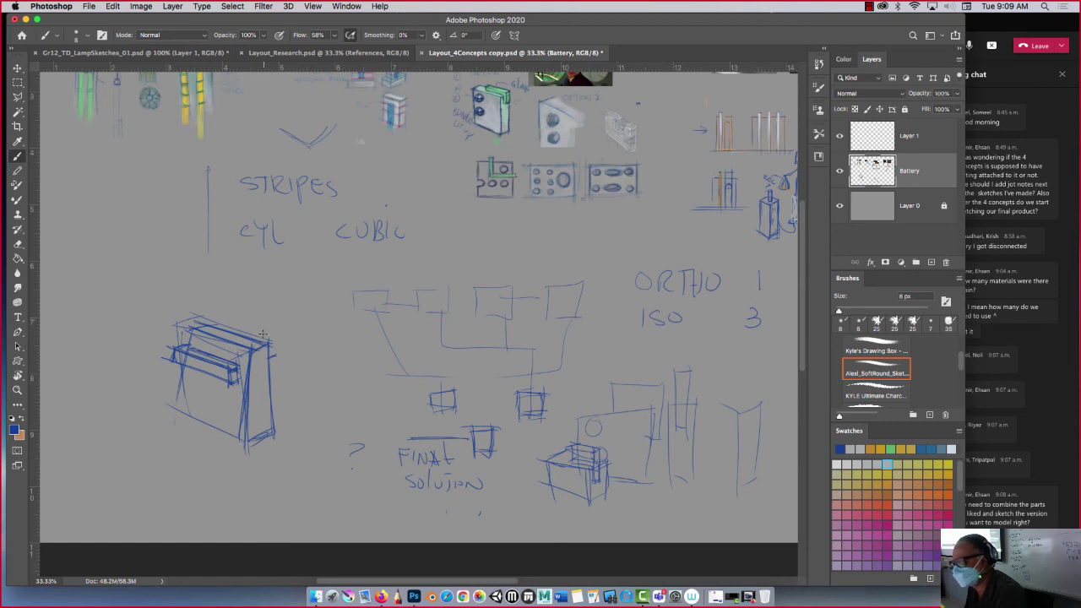
Sketch a small upright block rising above the tall box's top corner and overlapping its narrow side
left_click_drag(261, 348, 261, 379)
mouse_move(273, 316)
left_mouse_down()
mouse_move(272, 346)
mouse_move(241, 313)
mouse_move(258, 343)
mouse_move(271, 308)
mouse_move(262, 317)
left_mouse_up()
left_click_drag(244, 307, 264, 375)
mouse_move(257, 338)
left_mouse_down()
mouse_move(269, 360)
mouse_move(253, 312)
left_mouse_up()
left_click_drag(243, 313, 257, 307)
mouse_move(244, 307)
left_mouse_down()
mouse_move(244, 335)
mouse_move(272, 365)
mouse_move(265, 314)
left_mouse_up()
left_click_drag(244, 315, 256, 315)
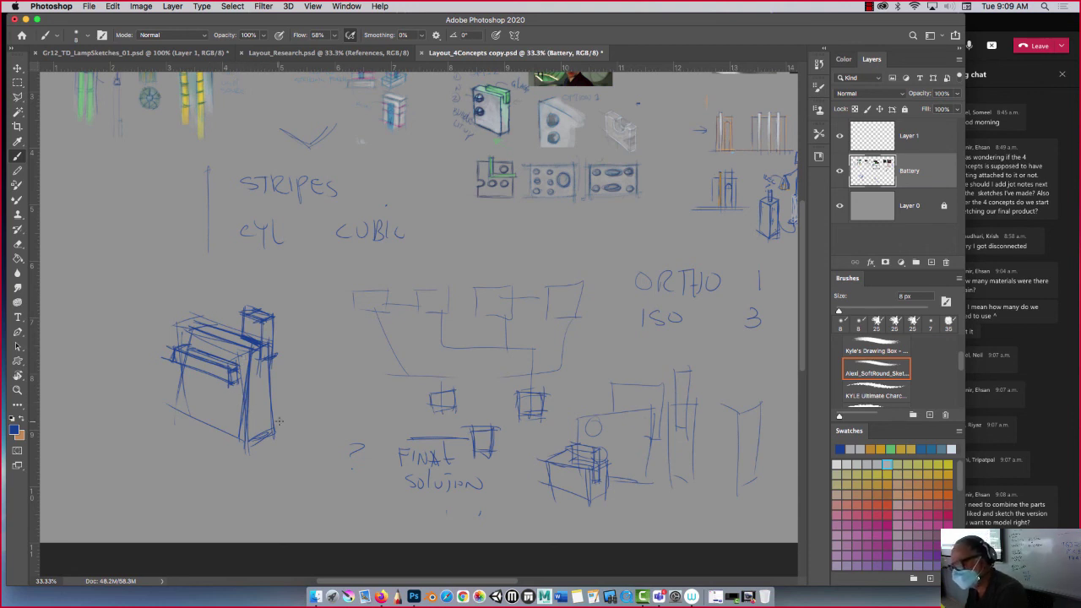
Sketch a long, low rectangular base in perspective beneath the tall box
left_click_drag(278, 420, 309, 436)
left_click_drag(252, 456, 138, 400)
mouse_move(305, 436)
left_mouse_down()
mouse_move(307, 462)
mouse_move(272, 475)
left_mouse_up()
left_click_drag(248, 450, 248, 492)
mouse_move(262, 490)
left_mouse_down()
mouse_move(105, 423)
mouse_move(169, 384)
mouse_move(113, 389)
left_mouse_up()
mouse_move(119, 392)
left_mouse_down()
mouse_move(251, 453)
mouse_move(250, 485)
mouse_move(309, 436)
mouse_move(297, 419)
left_mouse_up()
mouse_move(269, 453)
left_mouse_down()
mouse_move(307, 439)
mouse_move(306, 478)
mouse_move(252, 491)
mouse_move(96, 419)
mouse_move(265, 454)
left_mouse_up()
Reinforce the base's edges and sketch a sweeping curve along its long side and rounded contours on its end
mouse_move(182, 375)
left_mouse_down()
mouse_move(117, 390)
mouse_move(172, 414)
left_mouse_up()
left_click_drag(255, 451, 287, 460)
mouse_move(108, 395)
left_mouse_down()
mouse_move(116, 436)
mouse_move(198, 439)
left_mouse_up()
mouse_move(198, 441)
left_mouse_down()
mouse_move(284, 463)
mouse_move(303, 438)
left_mouse_up()
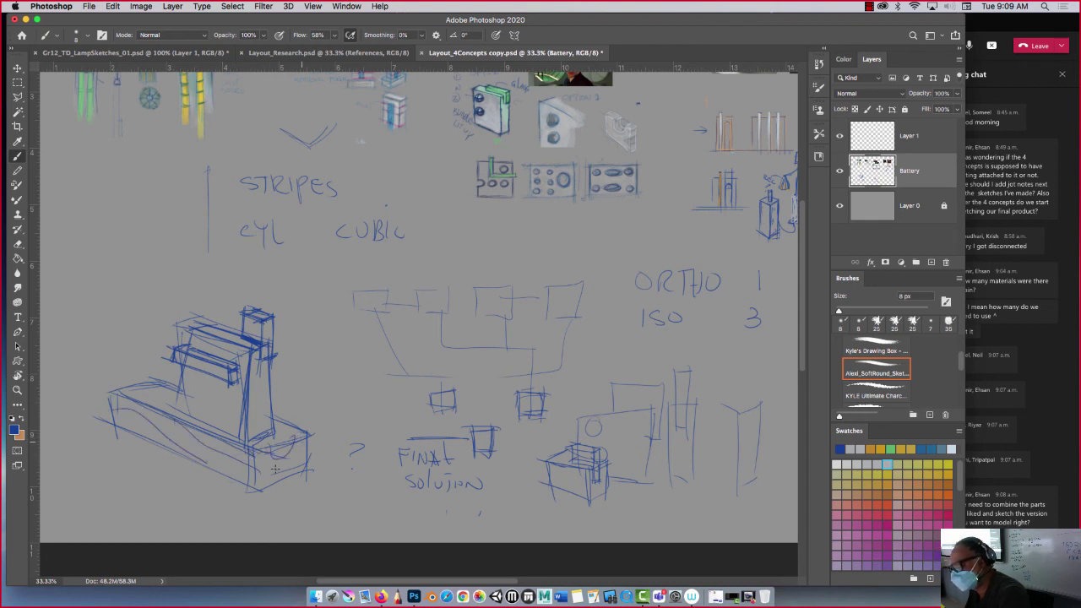
left_click_drag(251, 466, 304, 444)
mouse_move(255, 489)
left_mouse_down()
mouse_move(306, 468)
mouse_move(270, 426)
left_mouse_up()
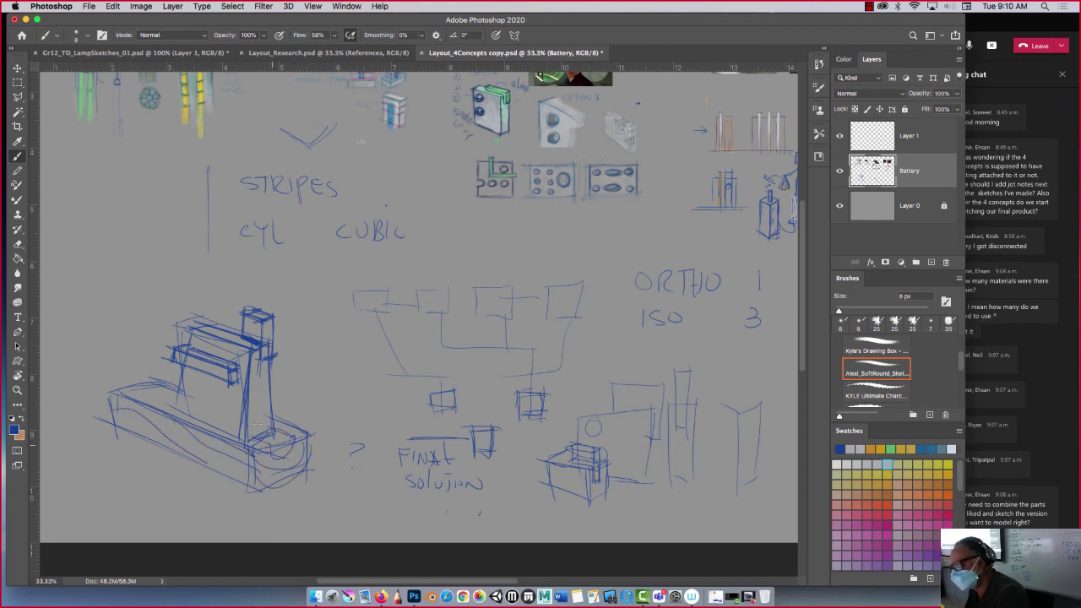
mouse_move(169, 403)
left_mouse_down()
mouse_move(139, 392)
mouse_move(178, 397)
mouse_move(253, 441)
left_mouse_up()
Add leader lines and material labels to the lamp sketch: "CONC" for the tall body, "WOOD" for the base and "RESIN" for the bar
mouse_move(258, 404)
left_mouse_down()
mouse_move(306, 384)
mouse_move(382, 394)
mouse_move(349, 381)
left_mouse_up()
left_click_drag(76, 370, 104, 406)
mouse_move(76, 341)
left_mouse_down()
mouse_move(85, 355)
mouse_move(110, 347)
left_mouse_up()
left_click_drag(120, 347, 132, 349)
mouse_move(134, 343)
left_mouse_down()
mouse_move(139, 351)
mouse_move(148, 294)
mouse_move(186, 281)
left_mouse_up()
left_click_drag(210, 273, 210, 281)
left_click_drag(214, 281, 223, 277)
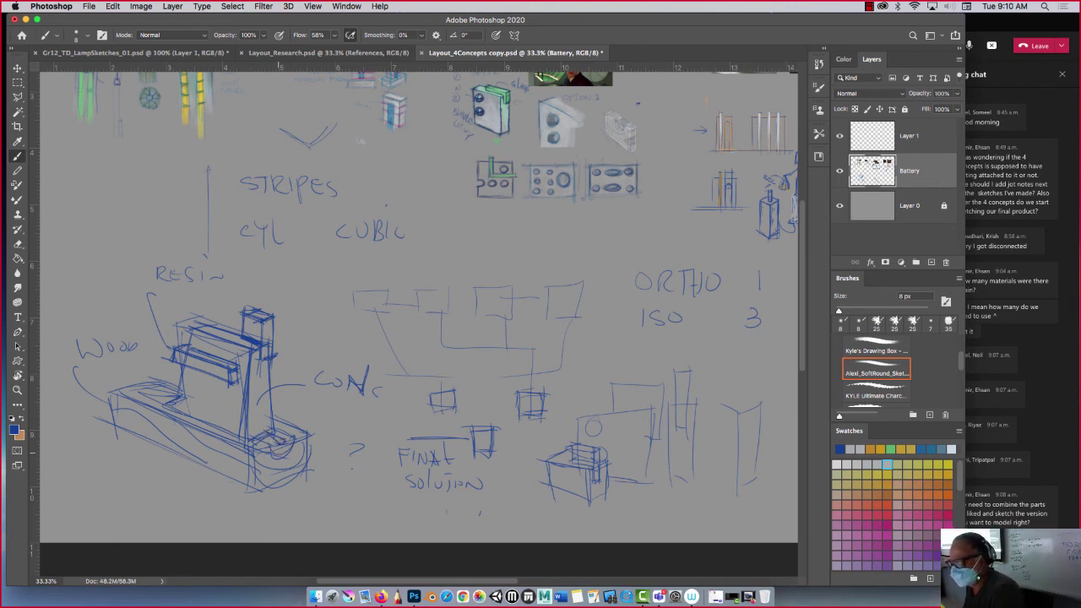
Strengthen the wooden base with more curved strokes along its long side and around its rounded end
mouse_move(306, 432)
left_mouse_down()
mouse_move(299, 464)
mouse_move(198, 432)
mouse_move(210, 445)
left_mouse_up()
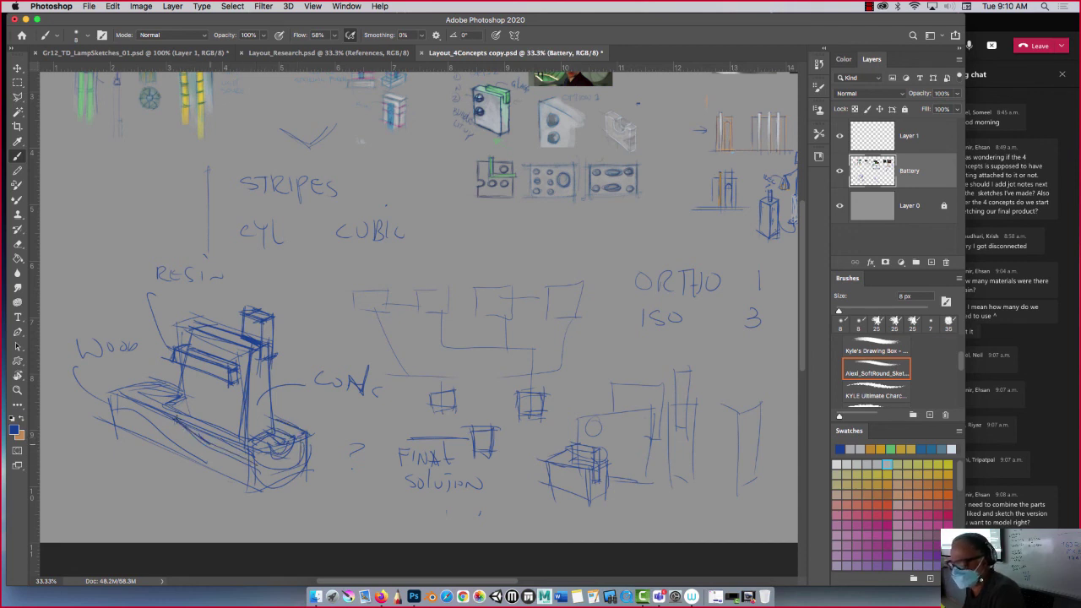
mouse_move(137, 397)
left_mouse_down()
mouse_move(224, 448)
mouse_move(290, 461)
left_mouse_up()
left_click_drag(290, 462, 304, 451)
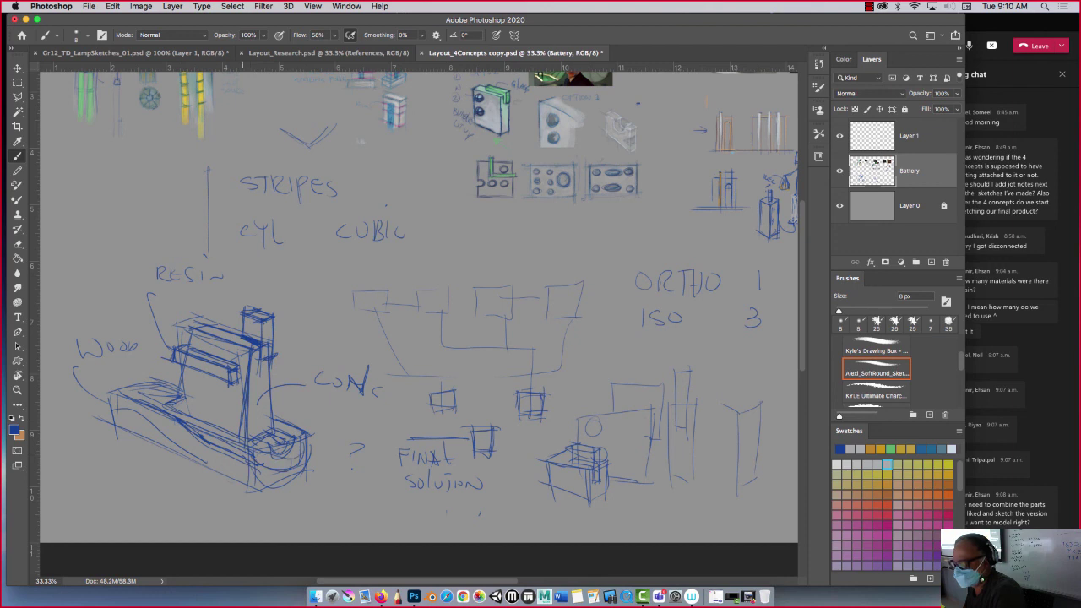
mouse_move(110, 428)
left_mouse_down()
mouse_move(152, 431)
mouse_move(250, 490)
mouse_move(236, 467)
mouse_move(255, 486)
mouse_move(199, 469)
mouse_move(110, 426)
left_mouse_up()
mouse_move(129, 388)
left_mouse_down()
mouse_move(144, 403)
mouse_move(177, 399)
mouse_move(212, 422)
left_mouse_up()
Darken the resin bar's end, the concrete body's front edge and the small upright block at the top corner
left_click_drag(241, 369, 245, 372)
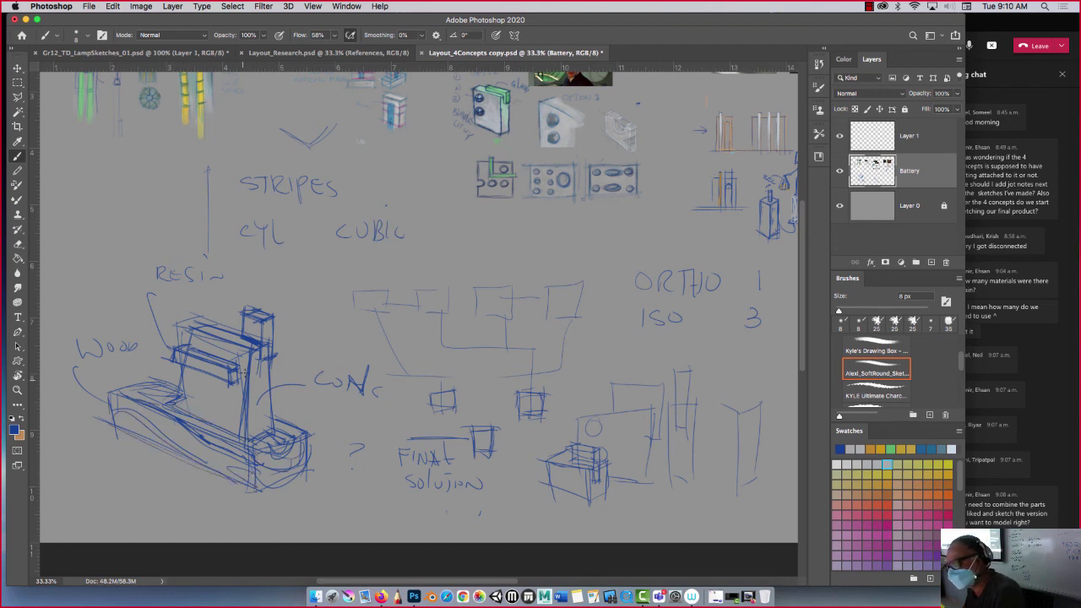
left_click_drag(243, 413, 243, 449)
left_click_drag(261, 324, 266, 367)
left_click_drag(265, 348, 277, 358)
mouse_move(272, 318)
left_mouse_down()
mouse_move(272, 348)
mouse_move(264, 313)
mouse_move(248, 340)
mouse_move(240, 335)
mouse_move(248, 350)
left_mouse_up()
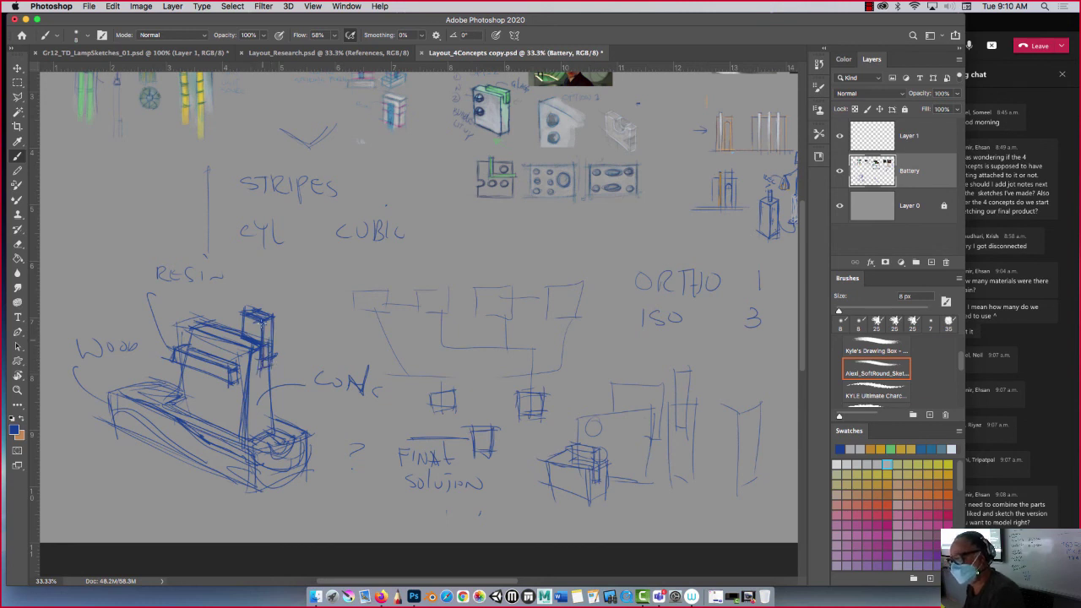
left_click_drag(262, 319, 272, 387)
left_click_drag(269, 348, 272, 384)
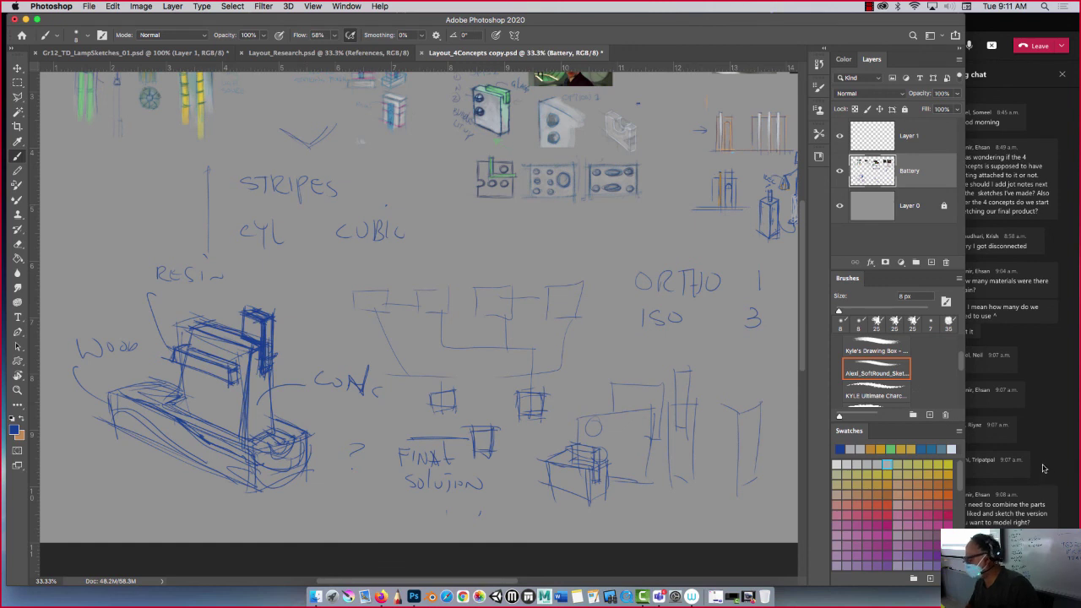
left_click(869, 7)
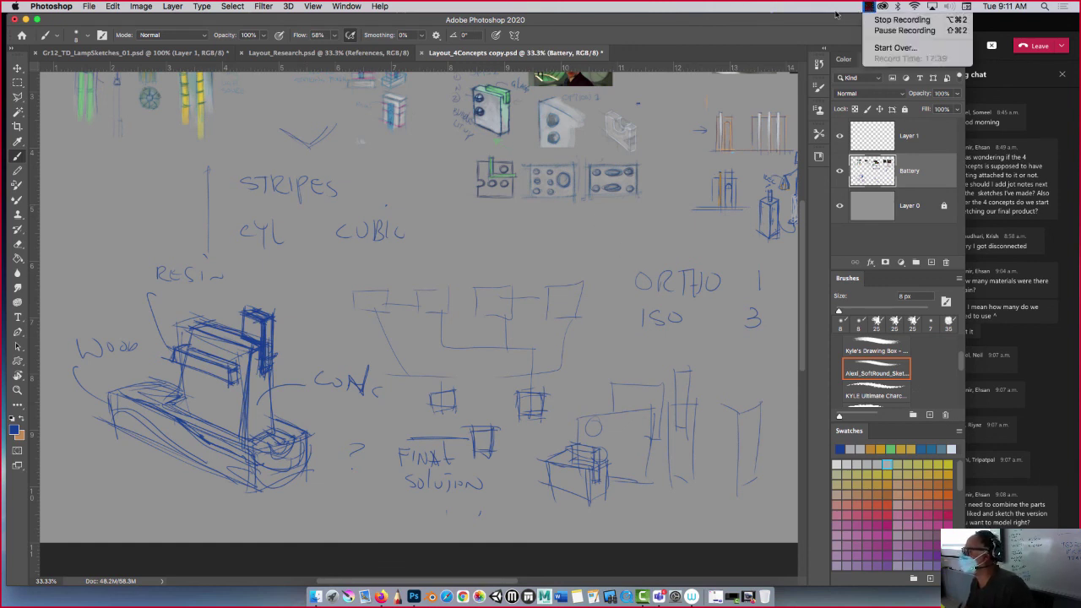